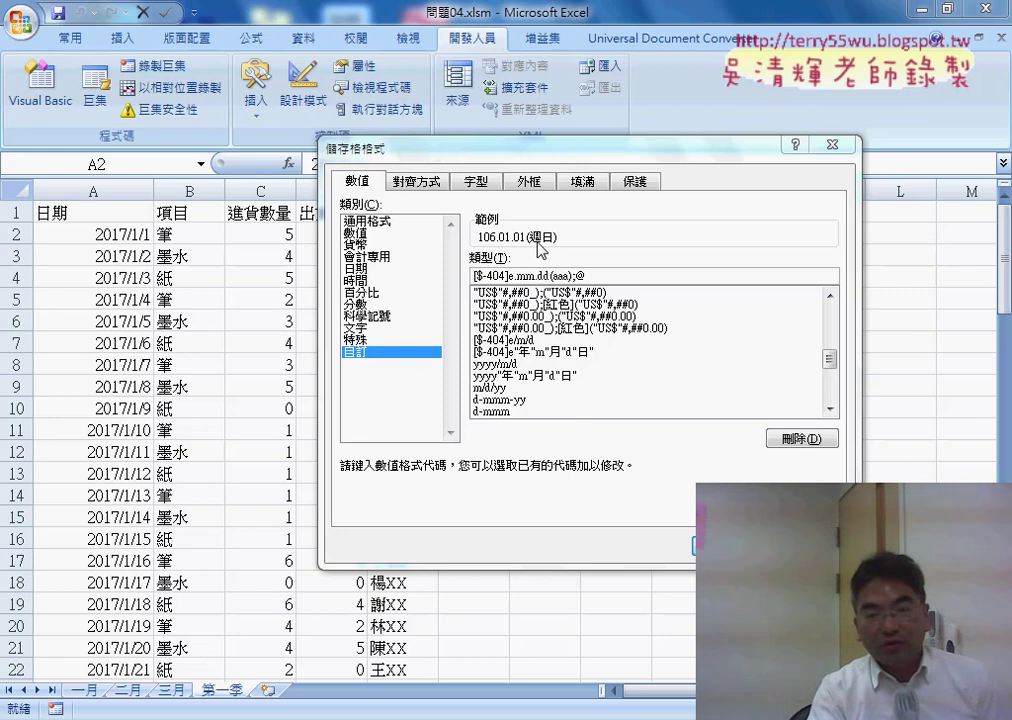
- Annotate the custom date format code and its 106.01.01(週日) sample with pen notes, then clear them
{"action": "left_click_drag", "start_coordinate": [584, 275], "coordinate": [473, 275]}
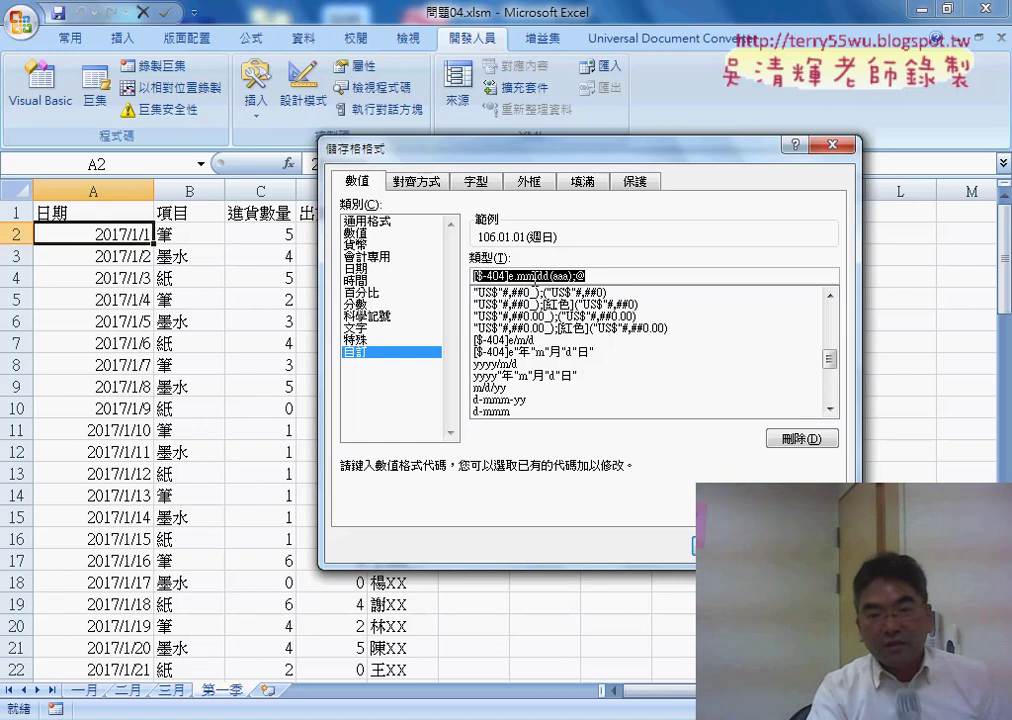
{"action": "right_click", "coordinate": [530, 276]}
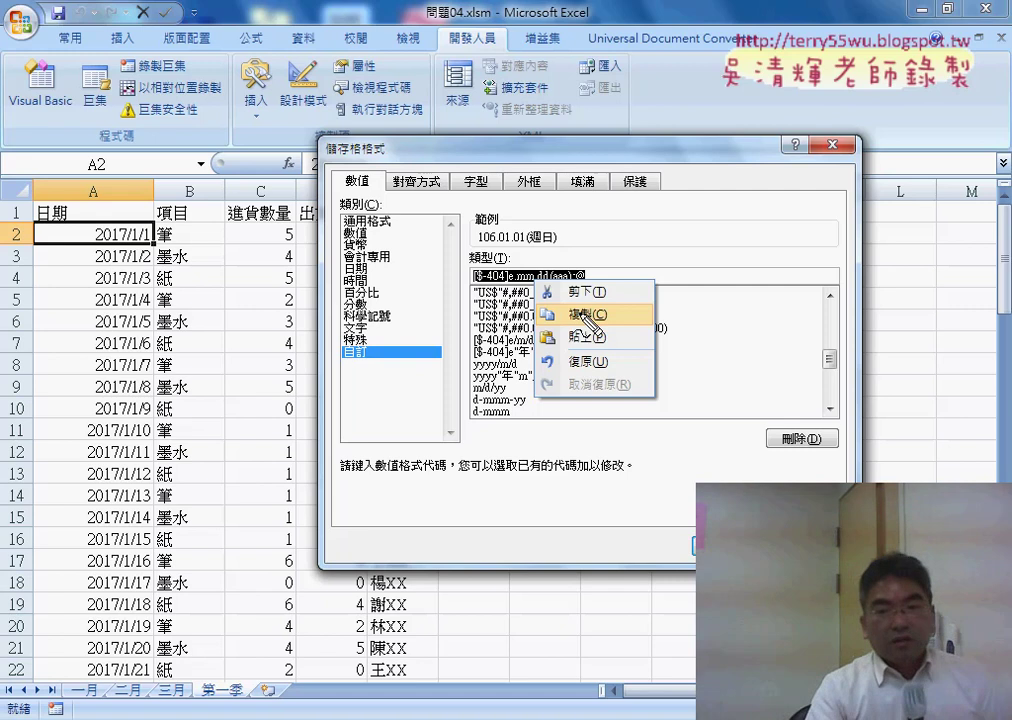
{"action": "left_click_drag", "start_coordinate": [588, 268], "coordinate": [578, 284]}
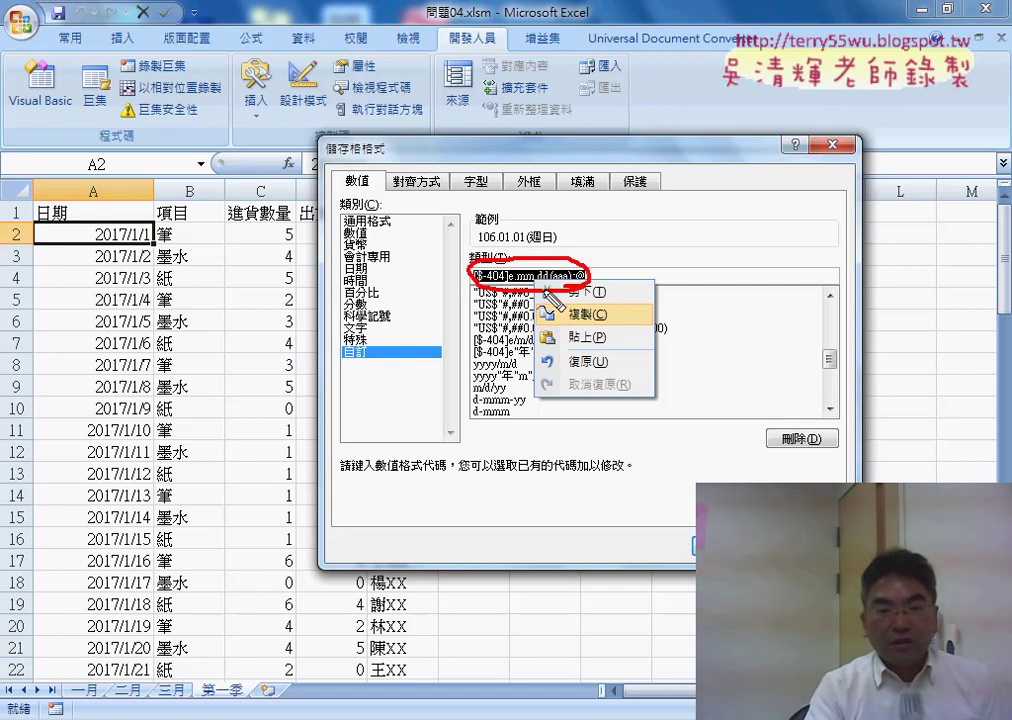
{"action": "mouse_move", "coordinate": [466, 264]}
{"action": "left_mouse_down"}
{"action": "mouse_move", "coordinate": [160, 222]}
{"action": "mouse_move", "coordinate": [140, 228]}
{"action": "left_mouse_up"}
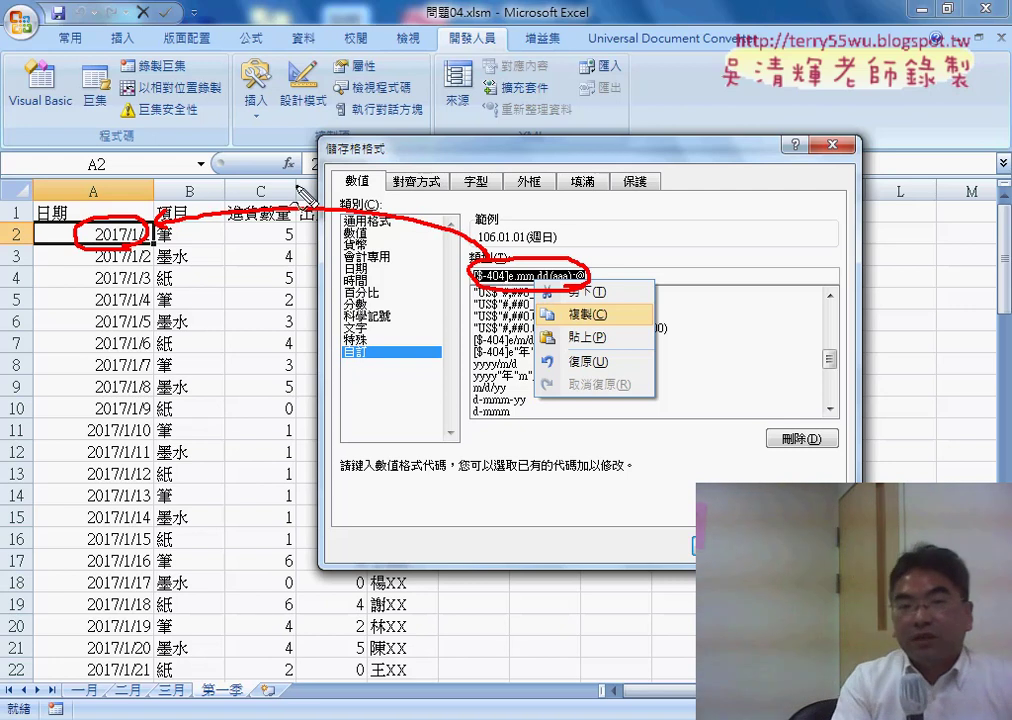
{"action": "left_click_drag", "start_coordinate": [288, 146], "coordinate": [284, 173]}
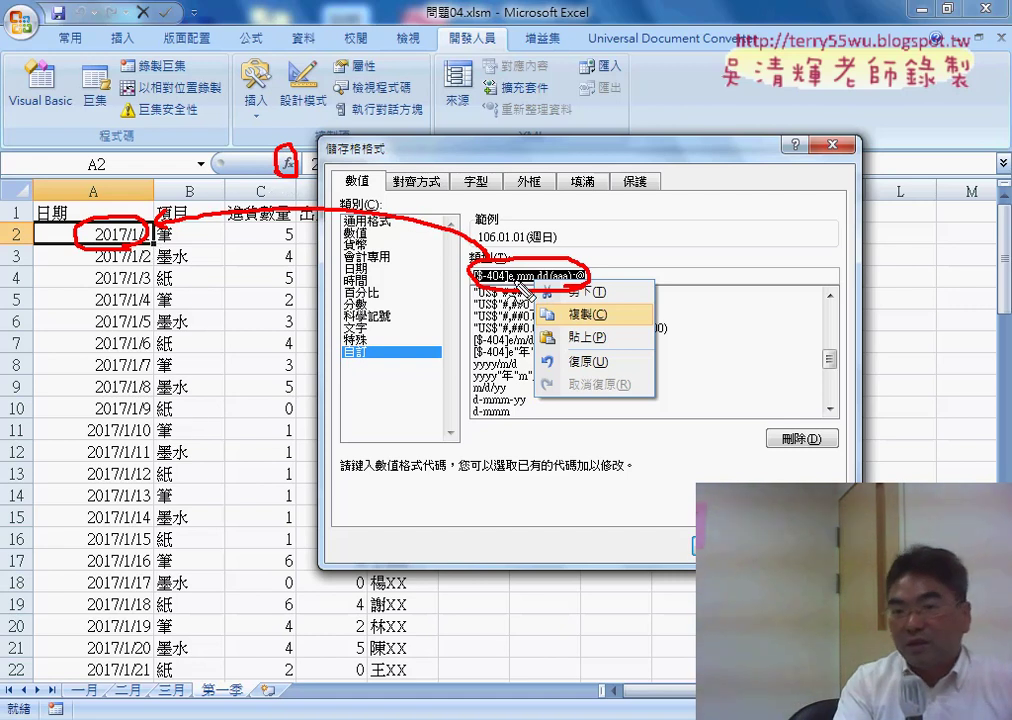
{"action": "mouse_move", "coordinate": [340, 110]}
{"action": "left_mouse_down"}
{"action": "mouse_move", "coordinate": [395, 110]}
{"action": "mouse_move", "coordinate": [372, 142]}
{"action": "mouse_move", "coordinate": [396, 132]}
{"action": "mouse_move", "coordinate": [414, 145]}
{"action": "left_mouse_up"}
{"action": "mouse_move", "coordinate": [414, 122]}
{"action": "left_mouse_down"}
{"action": "mouse_move", "coordinate": [400, 145]}
{"action": "mouse_move", "coordinate": [426, 145]}
{"action": "left_mouse_up"}
{"action": "left_click_drag", "start_coordinate": [417, 125], "coordinate": [435, 123]}
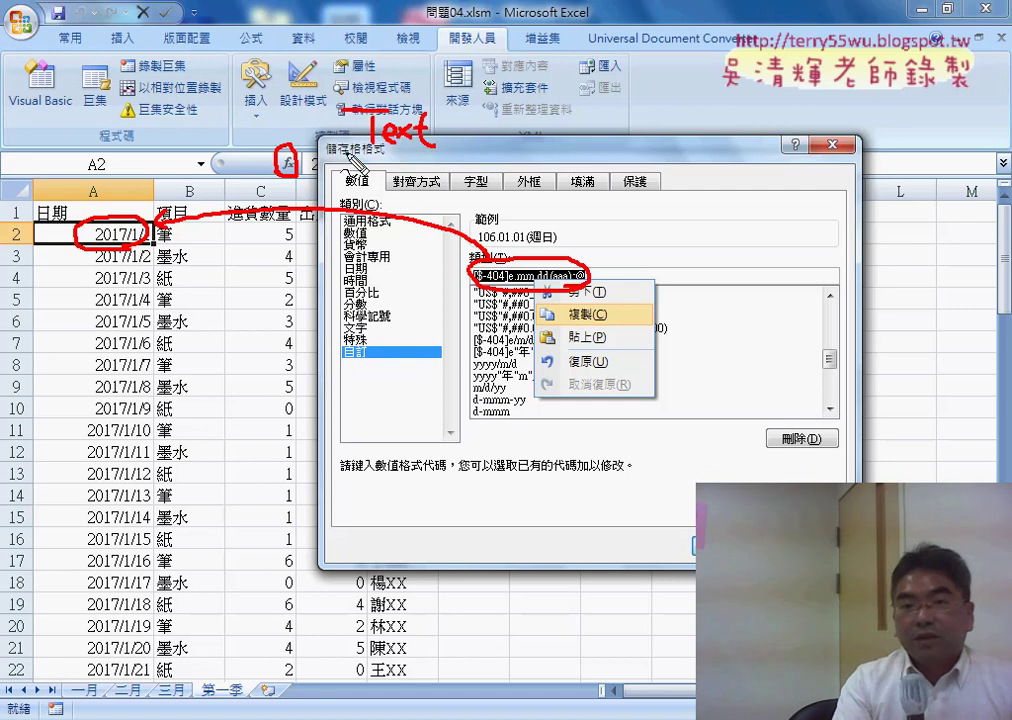
{"action": "left_click_drag", "start_coordinate": [340, 154], "coordinate": [464, 155]}
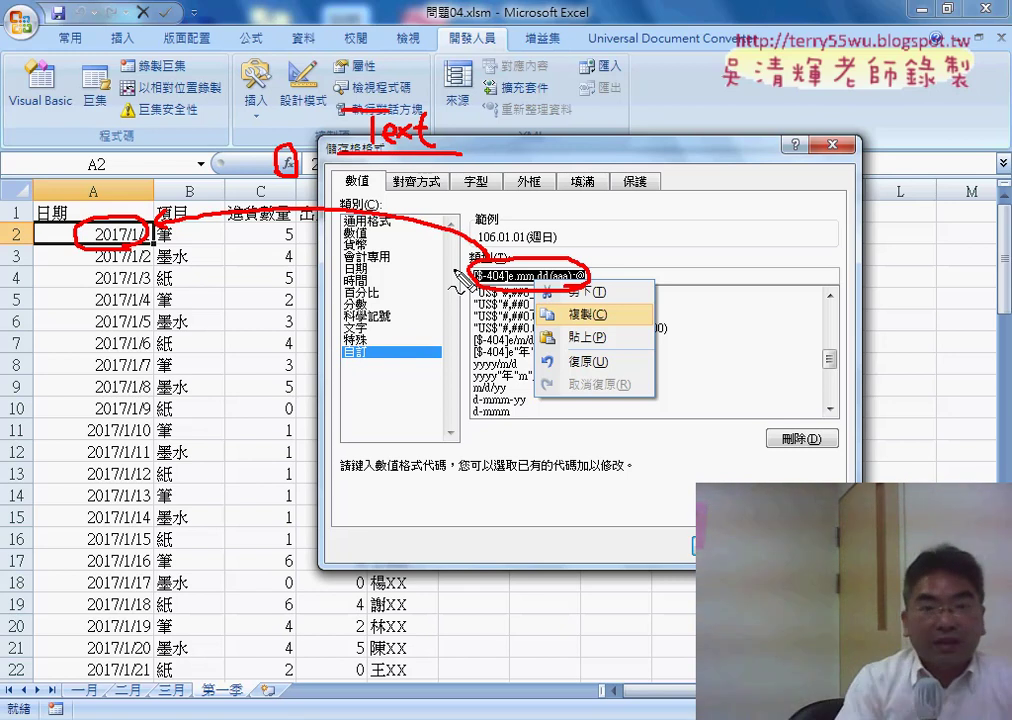
{"action": "left_click_drag", "start_coordinate": [478, 244], "coordinate": [551, 255]}
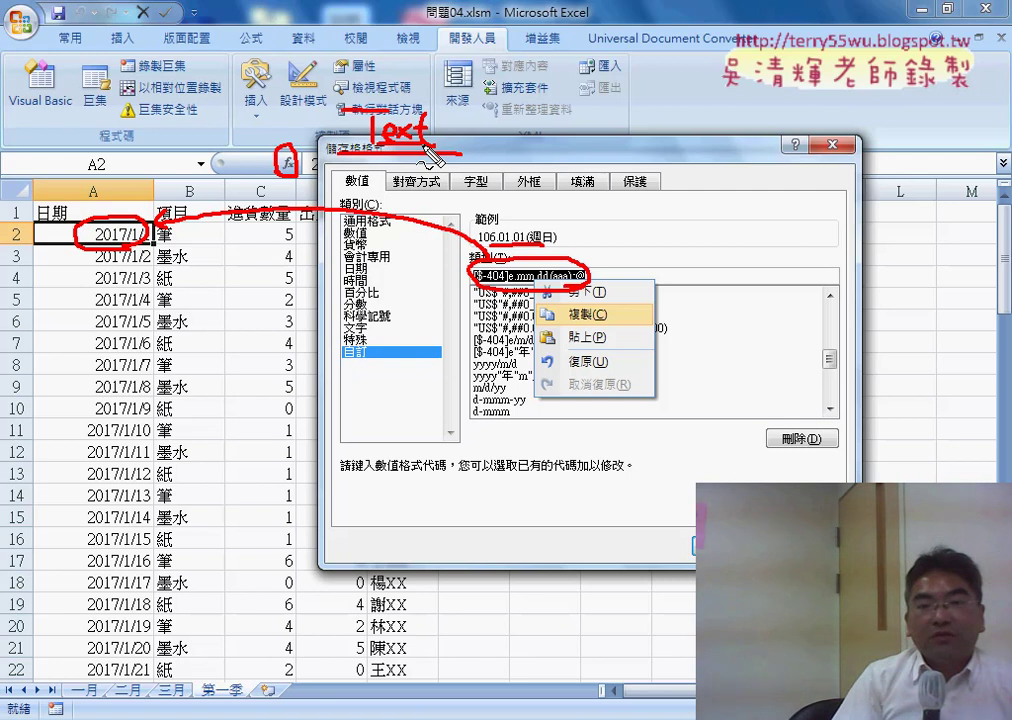
{"action": "key", "text": "Escape"}
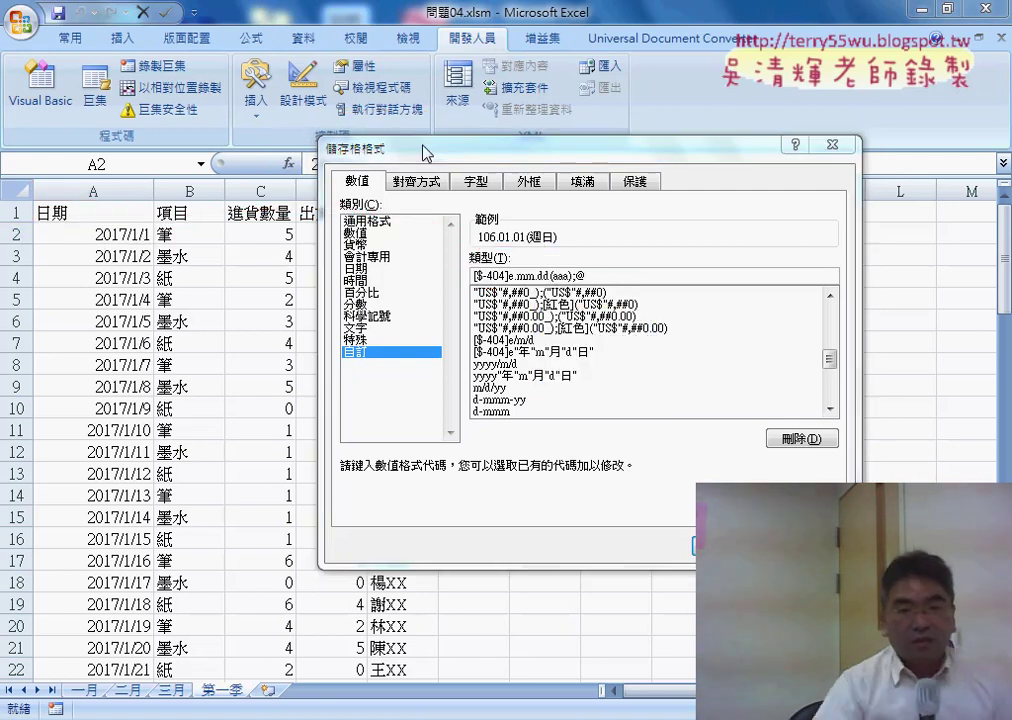
- Copy the custom format code and apply it, closing Format Cells
{"action": "left_click_drag", "start_coordinate": [586, 275], "coordinate": [500, 275]}
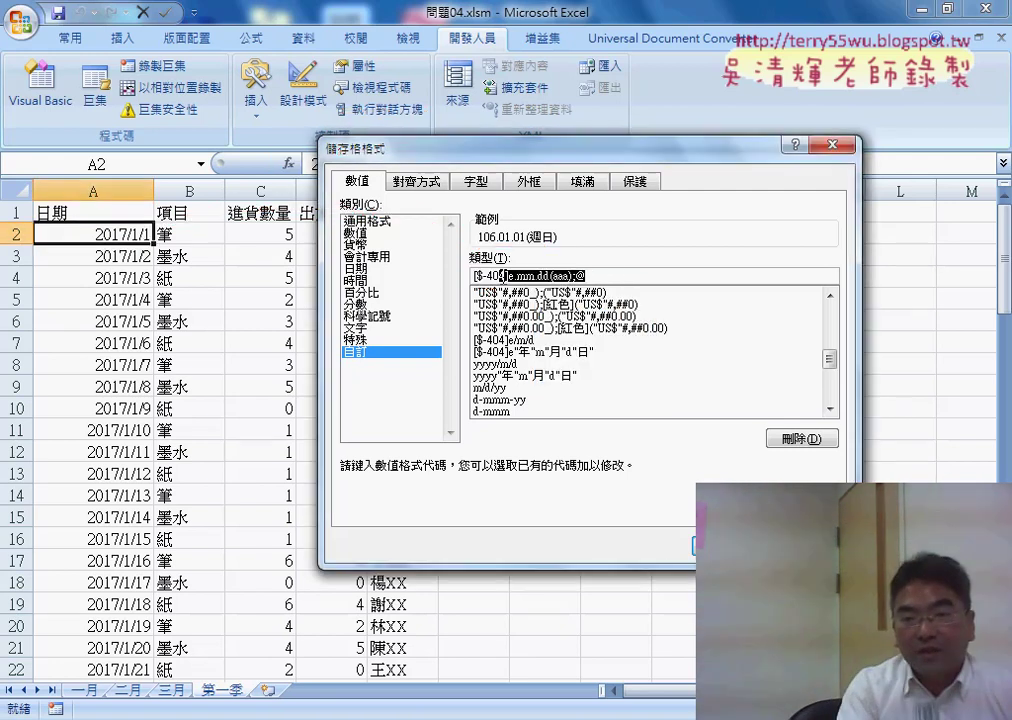
{"action": "right_click", "coordinate": [527, 274]}
{"action": "left_click", "coordinate": [577, 319]}
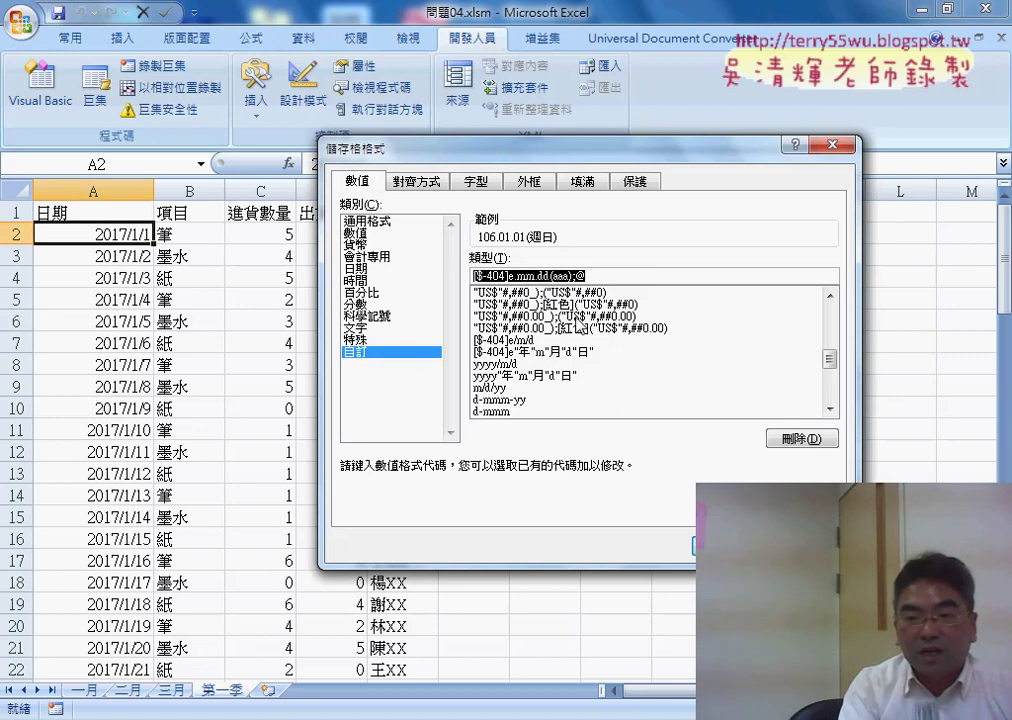
{"action": "key", "text": "Return"}
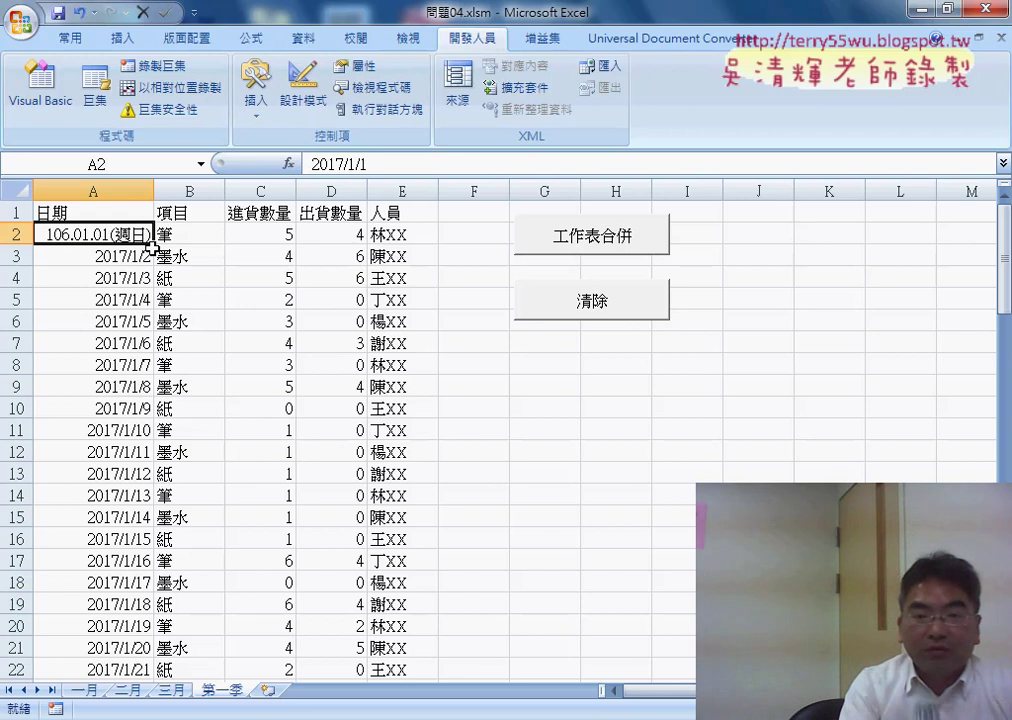
- Clear the 第一季 data rows with 清除 and open the macro code in Visual Basic
{"action": "left_click", "coordinate": [617, 310]}
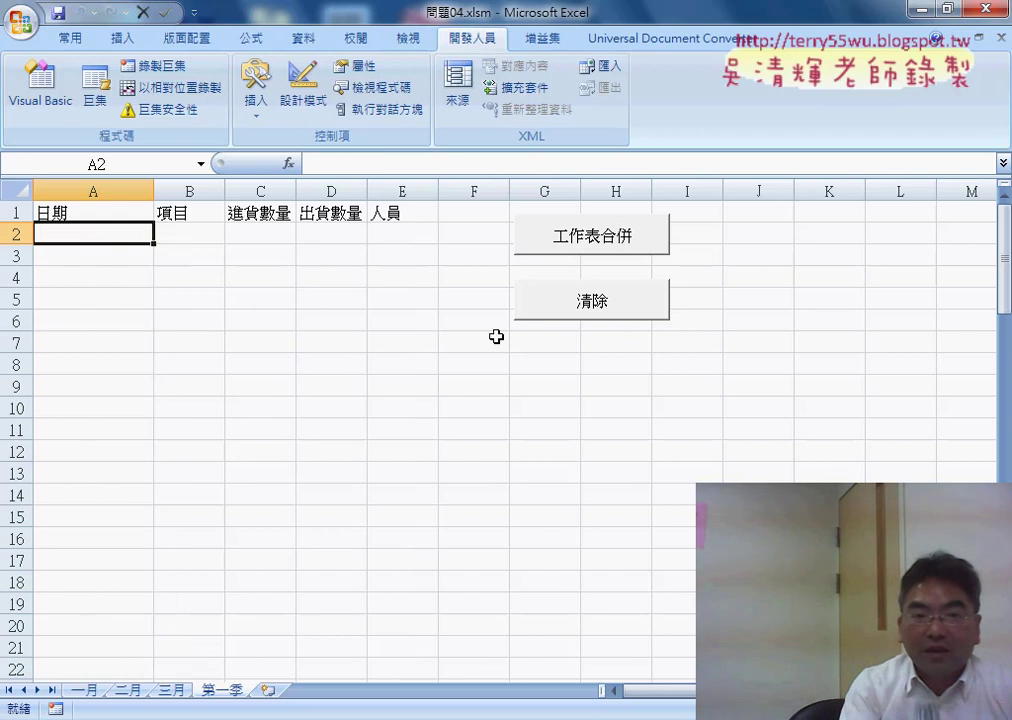
{"action": "left_click", "coordinate": [58, 115]}
{"action": "left_click", "coordinate": [573, 436]}
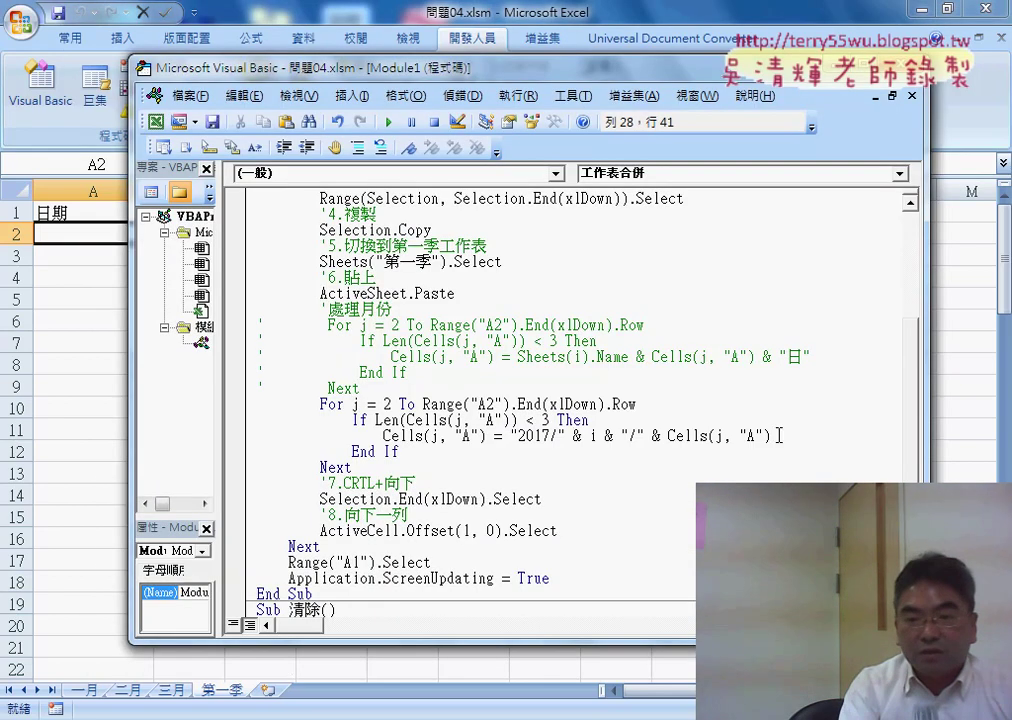
- Insert a new line below the 2017/ date assignment starting with a copied Cells
{"action": "key", "text": "shift+Left"}
{"action": "key", "text": "shift+Left"}
{"action": "key", "text": "shift+Left"}
{"action": "key", "text": "shift+Left"}
{"action": "key", "text": "shift+Left"}
{"action": "key", "text": "shift+Left"}
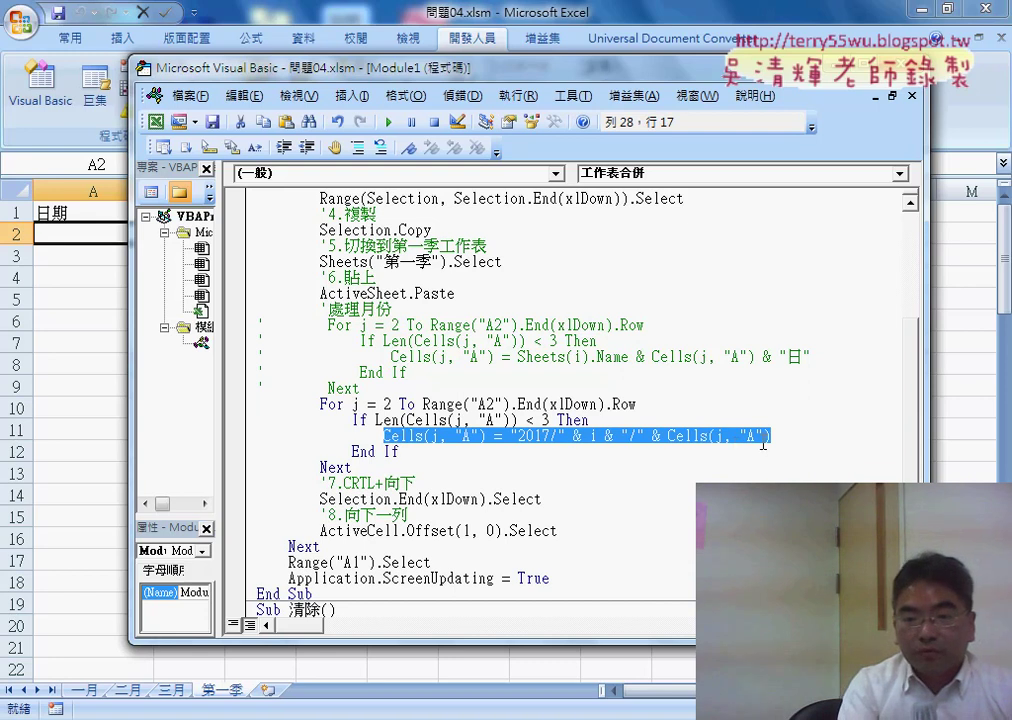
{"action": "left_click", "coordinate": [836, 437]}
{"action": "key", "text": "Return"}
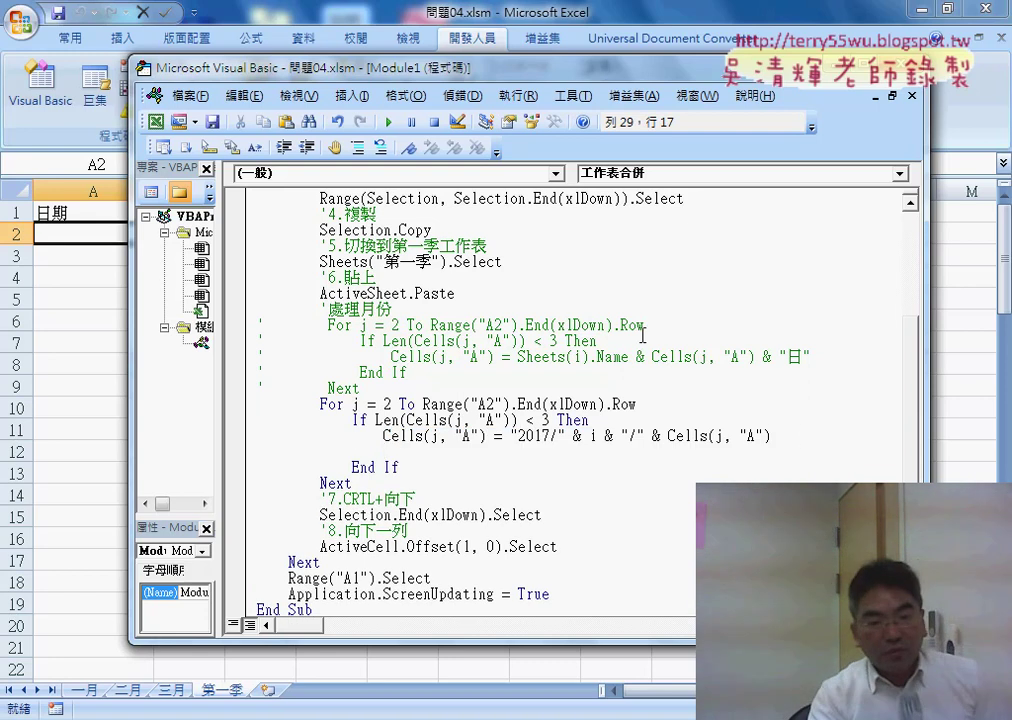
{"action": "double_click", "coordinate": [398, 436]}
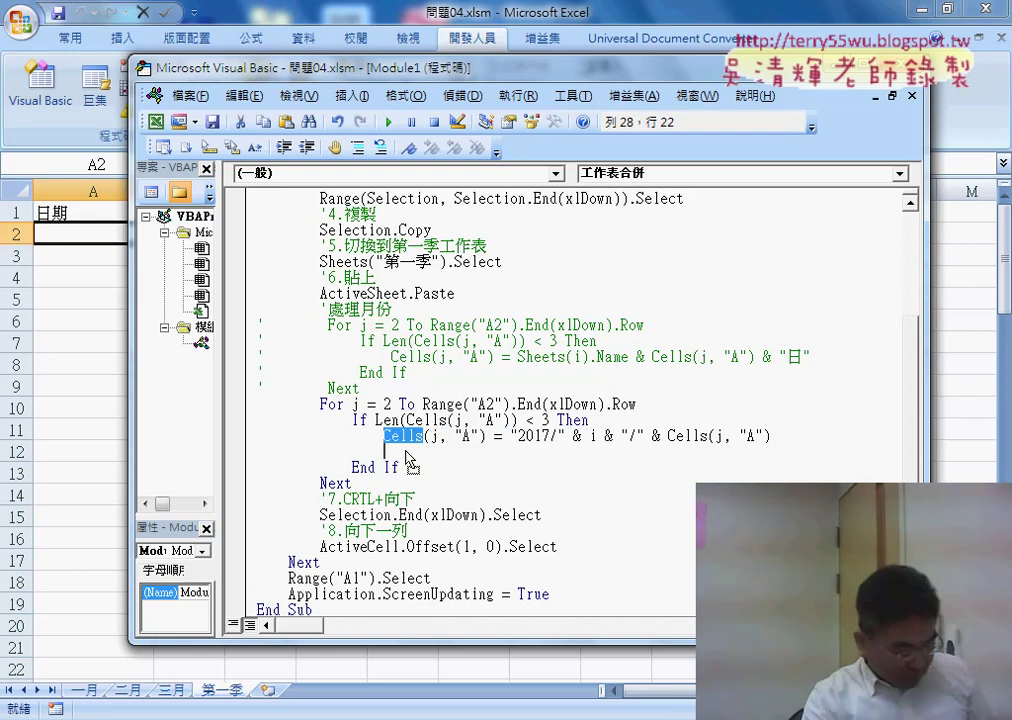
{"action": "key", "text": "ctrl+c"}
{"action": "left_click", "coordinate": [404, 452]}
{"action": "key", "text": "ctrl+v"}
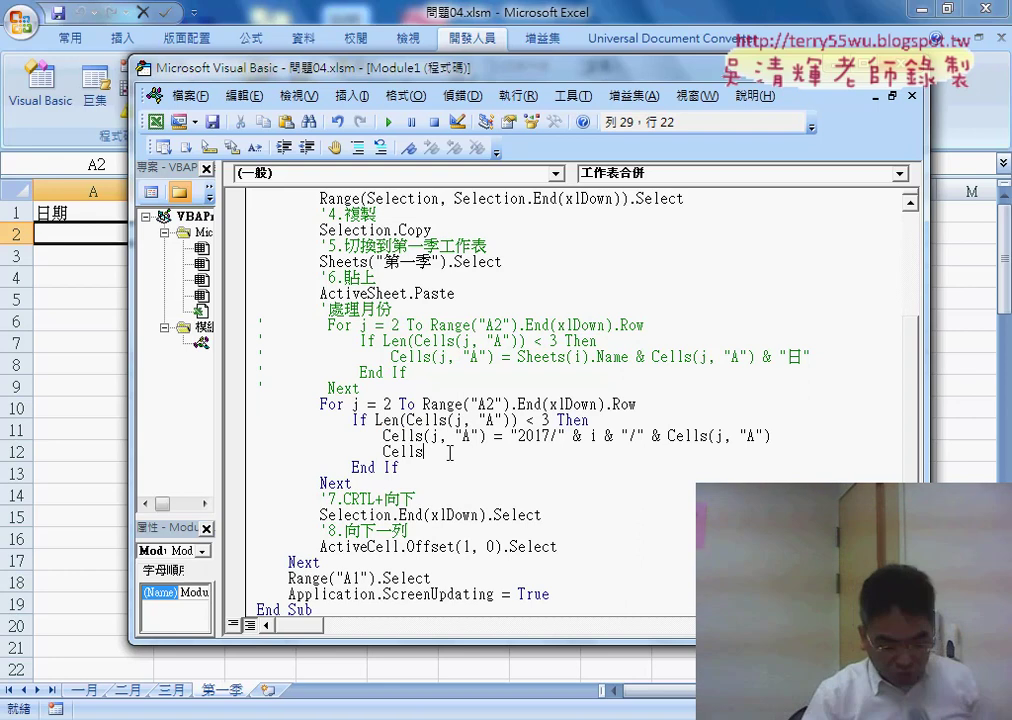
- Complete it as Cells.NumberFormatLocal = "[$-404]e.mm.dd(aaa);@"
{"action": "type", "text": "."}
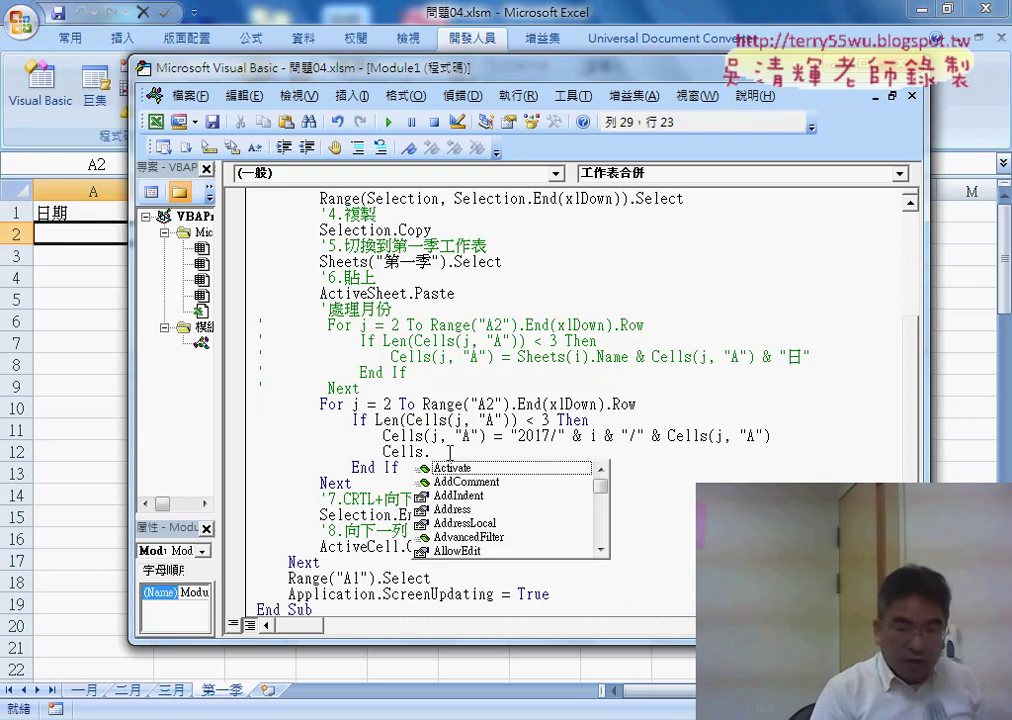
{"action": "type", "text": "n"}
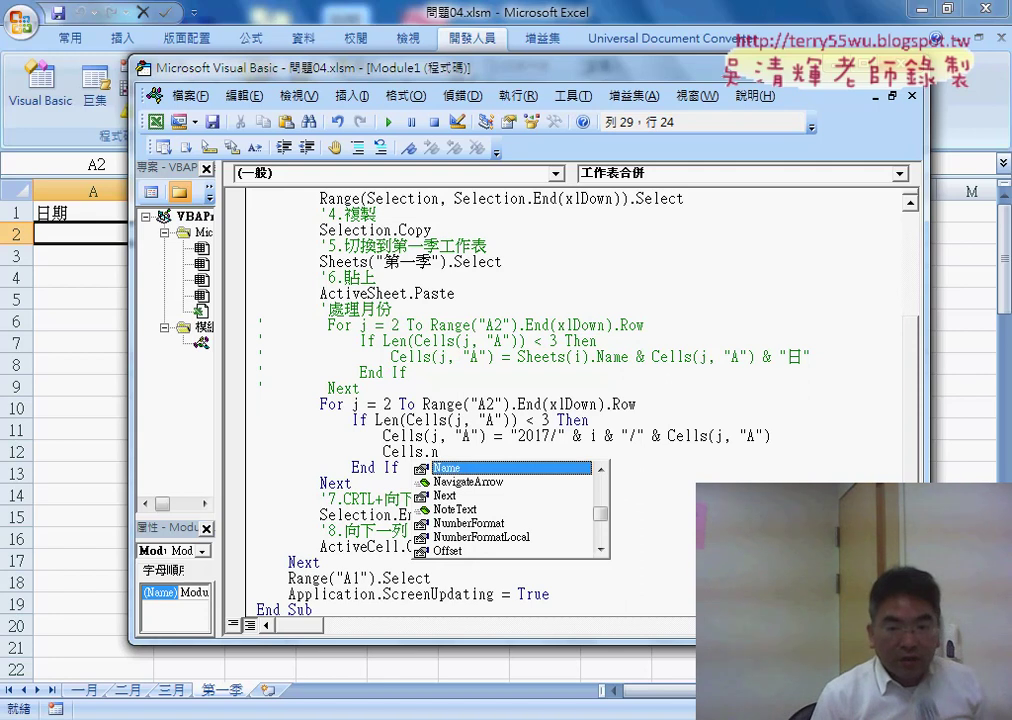
{"action": "key", "text": "Down"}
{"action": "key", "text": "Down"}
{"action": "key", "text": "Down"}
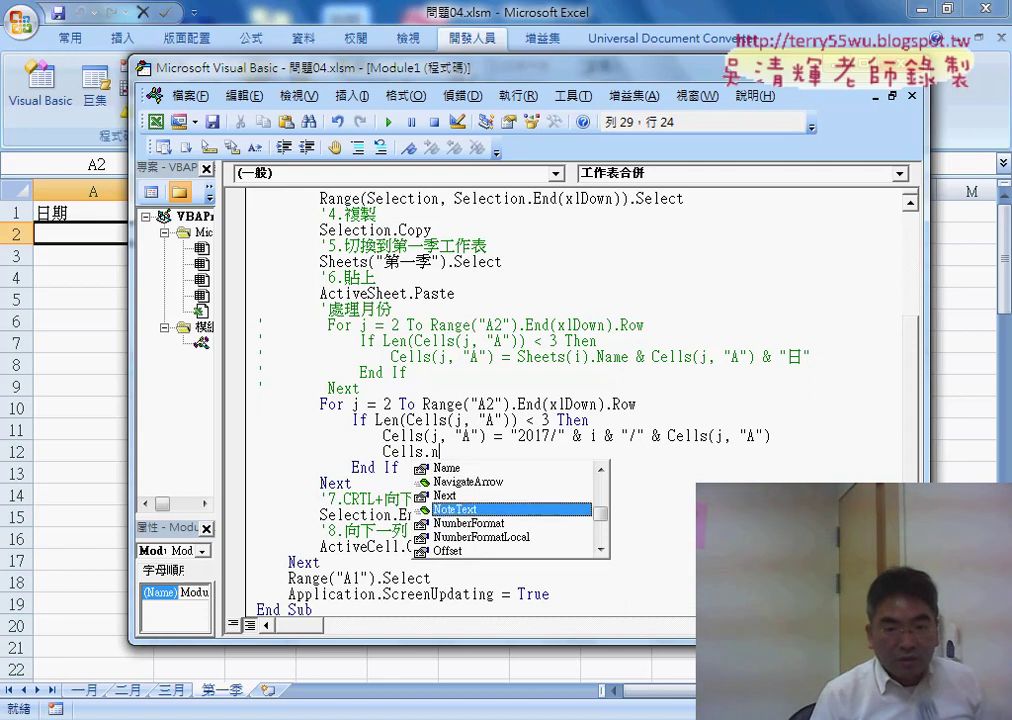
{"action": "key", "text": "Down"}
{"action": "key", "text": "Down"}
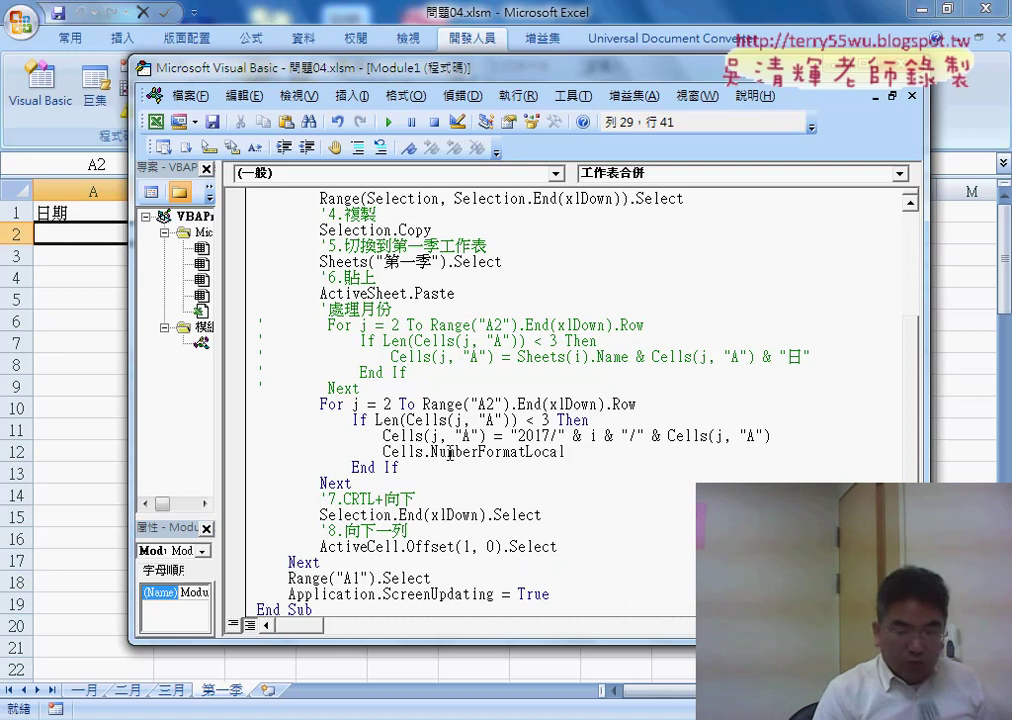
{"action": "type", "text": "=\"\""}
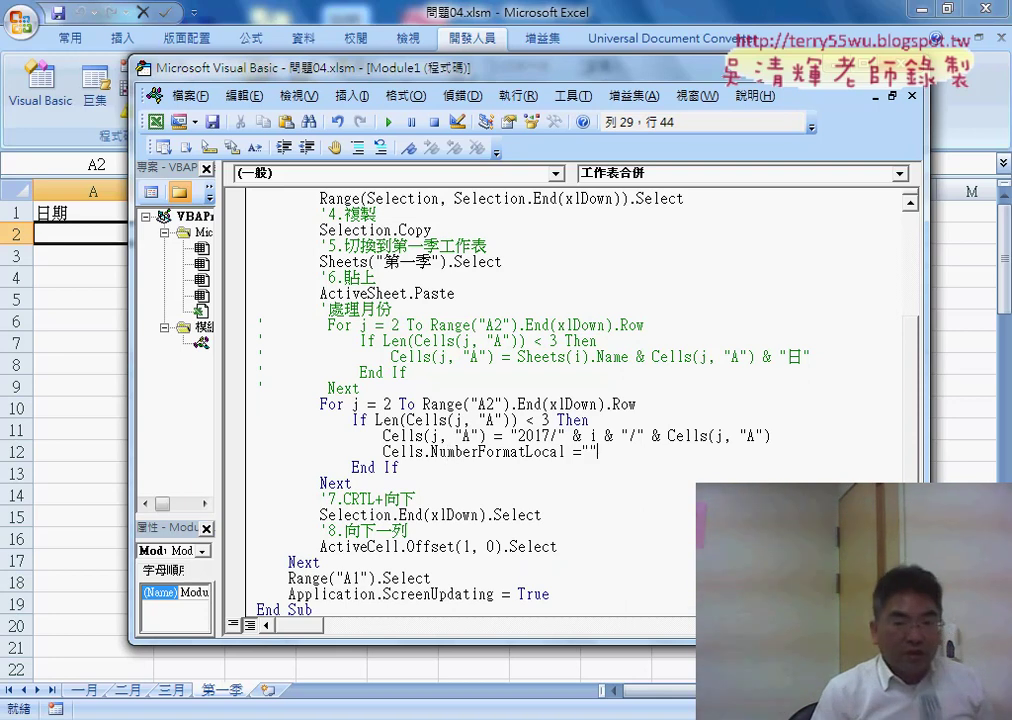
{"action": "key", "text": "Left"}
{"action": "type", "text": "[$-404]e.mm.dd(aaa);@"}
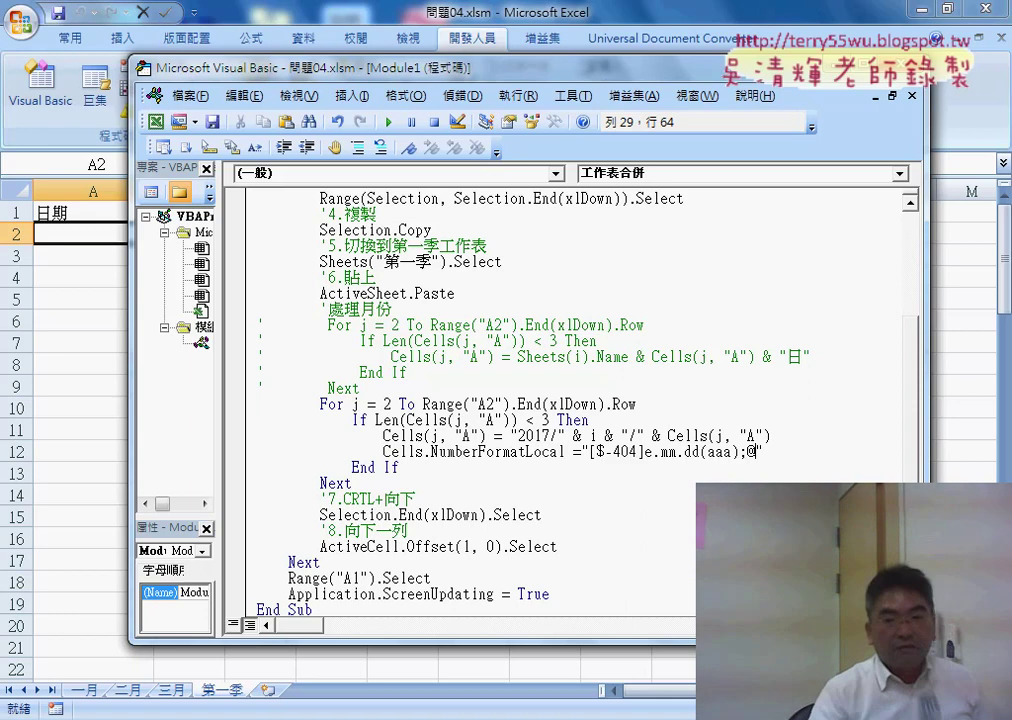
{"action": "left_click_drag", "start_coordinate": [762, 453], "coordinate": [598, 452]}
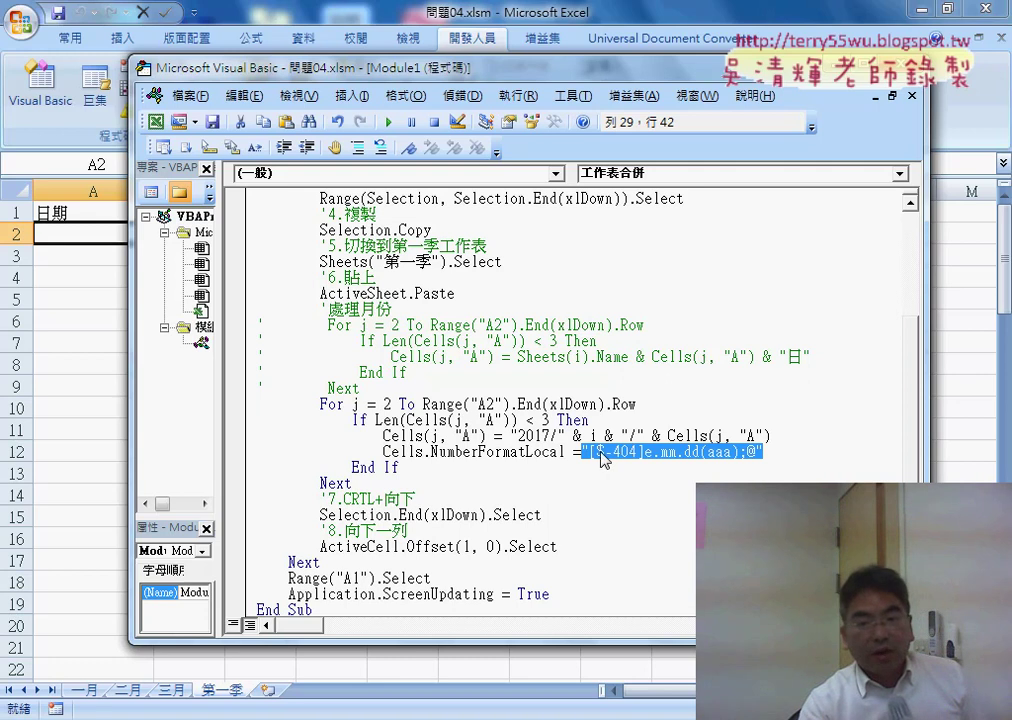
{"action": "left_click", "coordinate": [428, 452]}
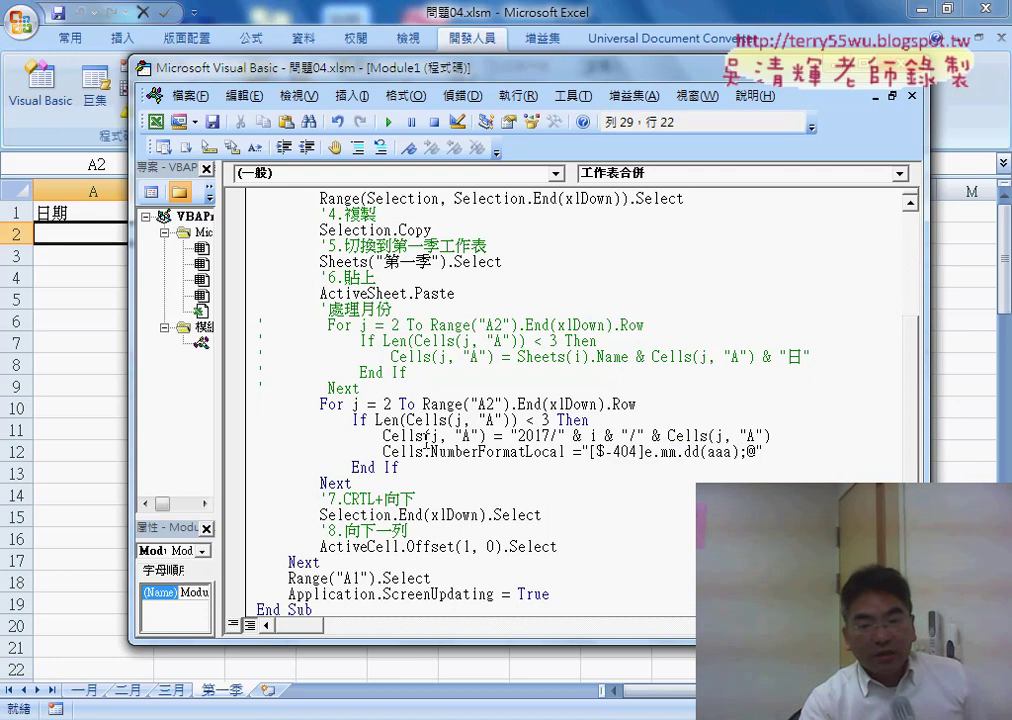
- Copy the (j, "A") argument after Cells on line 12, then undo a partial member edit
{"action": "left_click_drag", "start_coordinate": [425, 437], "coordinate": [467, 436]}
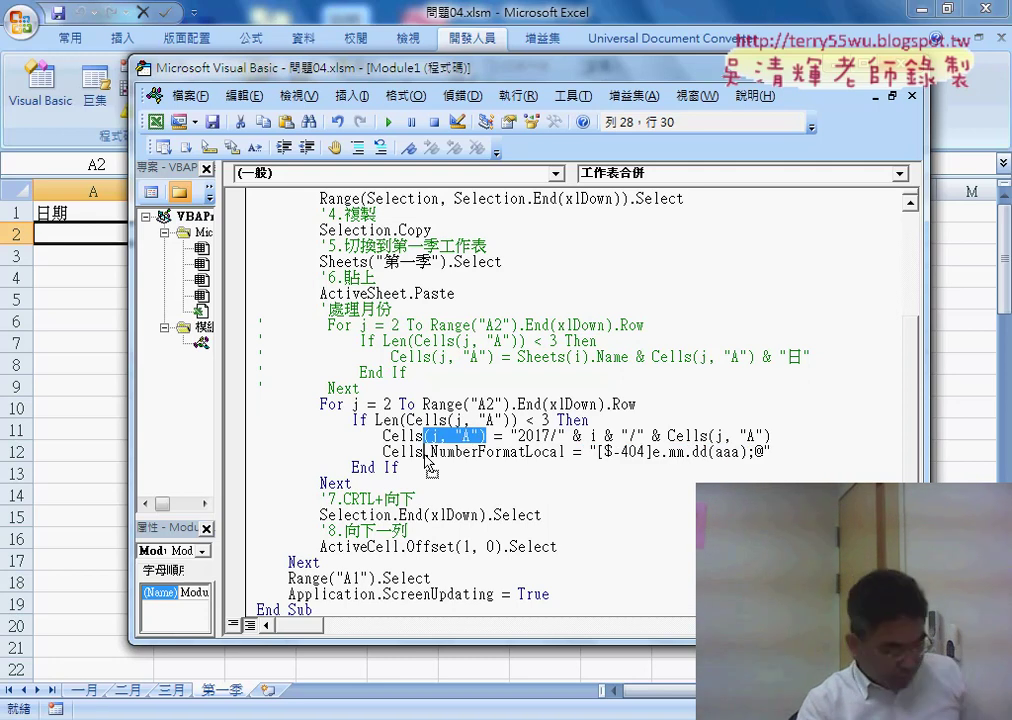
{"action": "left_click_drag", "start_coordinate": [427, 456], "coordinate": [424, 452]}
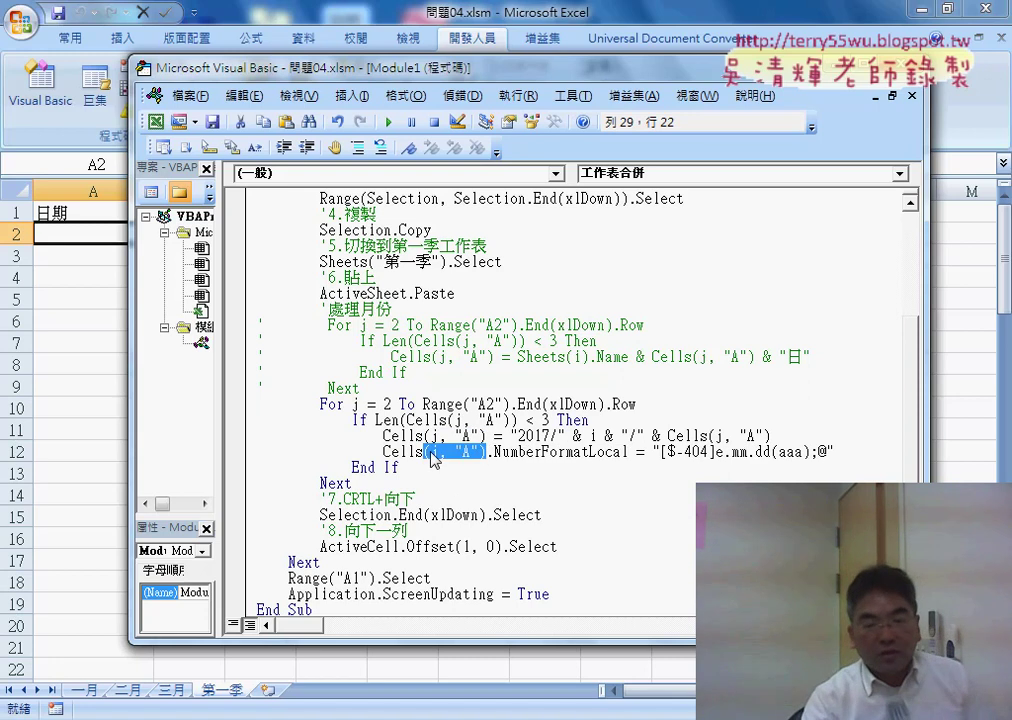
{"action": "left_click", "coordinate": [550, 452]}
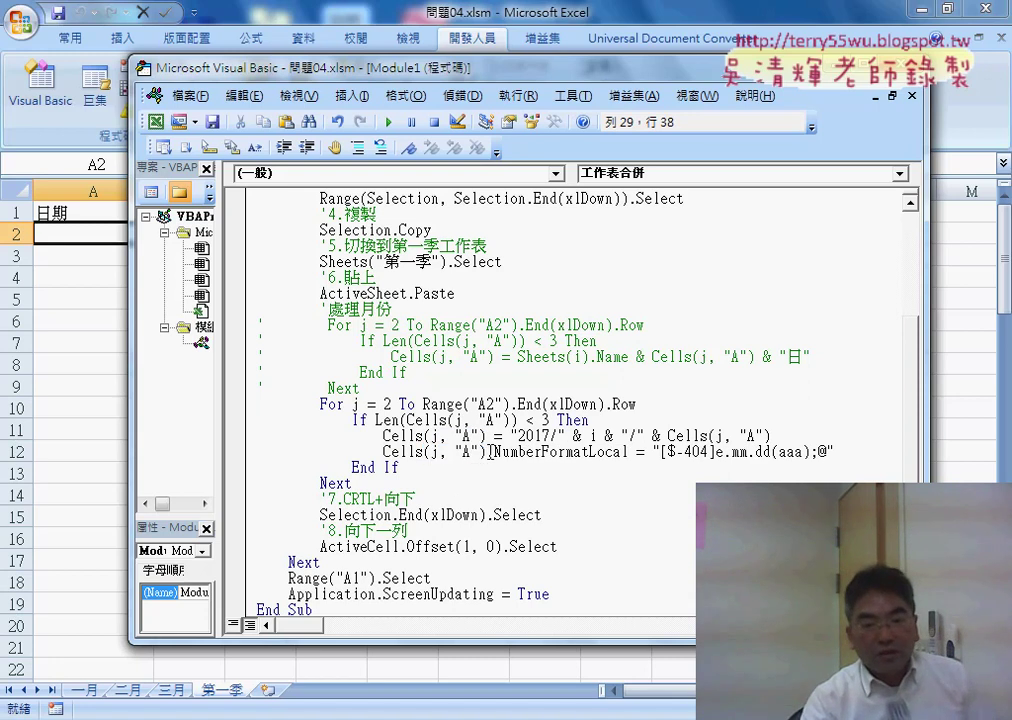
{"action": "left_click_drag", "start_coordinate": [488, 452], "coordinate": [858, 455]}
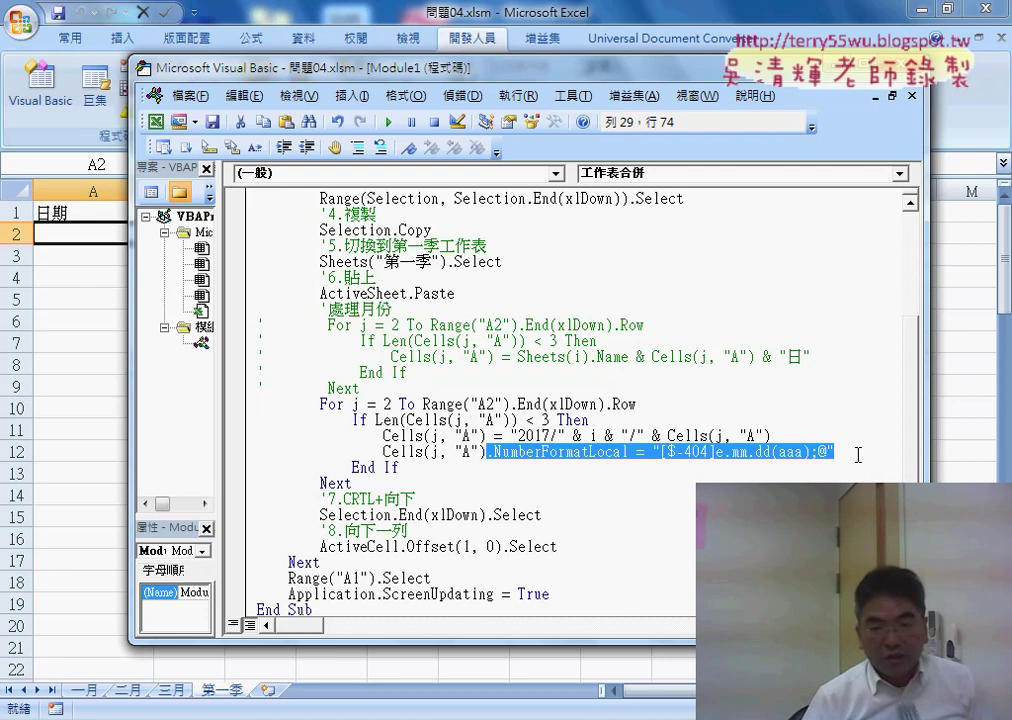
{"action": "type", "text": "."}
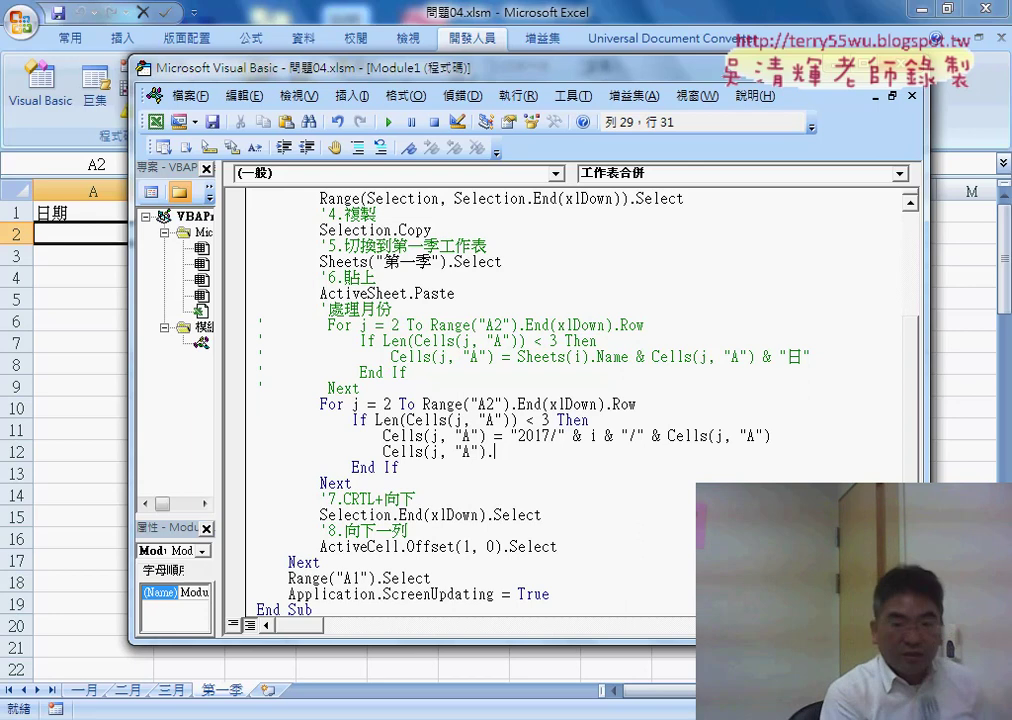
{"action": "key", "text": "ctrl+z"}
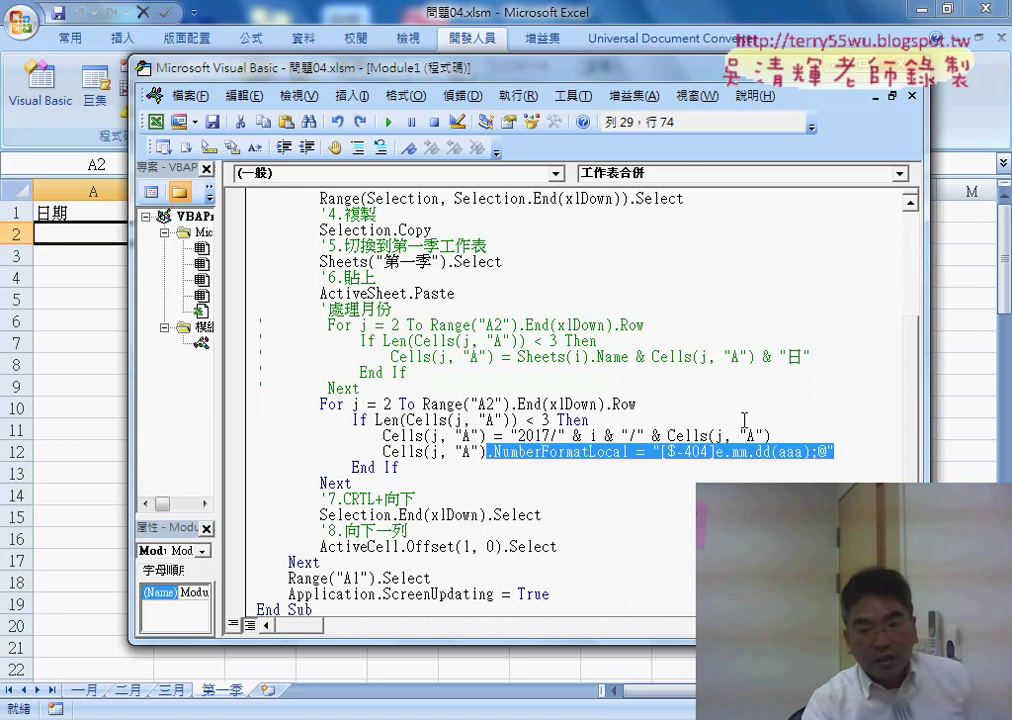
{"action": "left_click", "coordinate": [494, 455]}
- Re-enter NumberFormatLocal on line 12 and paste the (j, "A") reference after Cells
{"action": "left_click_drag", "start_coordinate": [426, 452], "coordinate": [861, 446]}
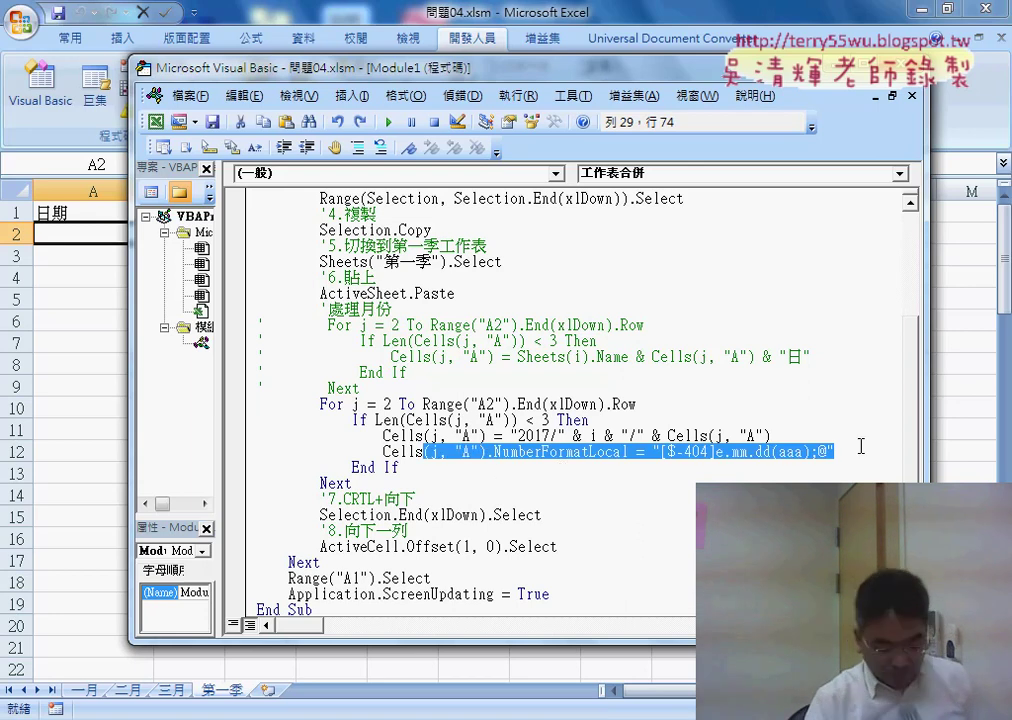
{"action": "type", "text": "."}
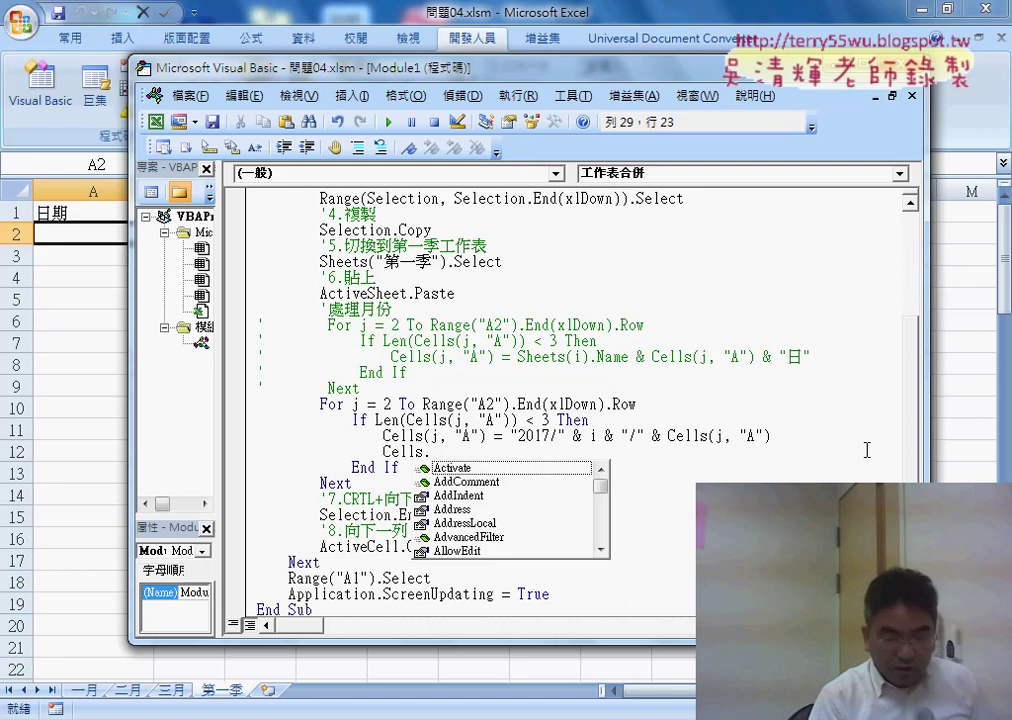
{"action": "type", "text": "n"}
{"action": "key", "text": "Down"}
{"action": "key", "text": "Down"}
{"action": "key", "text": "Down"}
{"action": "key", "text": "Down"}
{"action": "key", "text": "Down"}
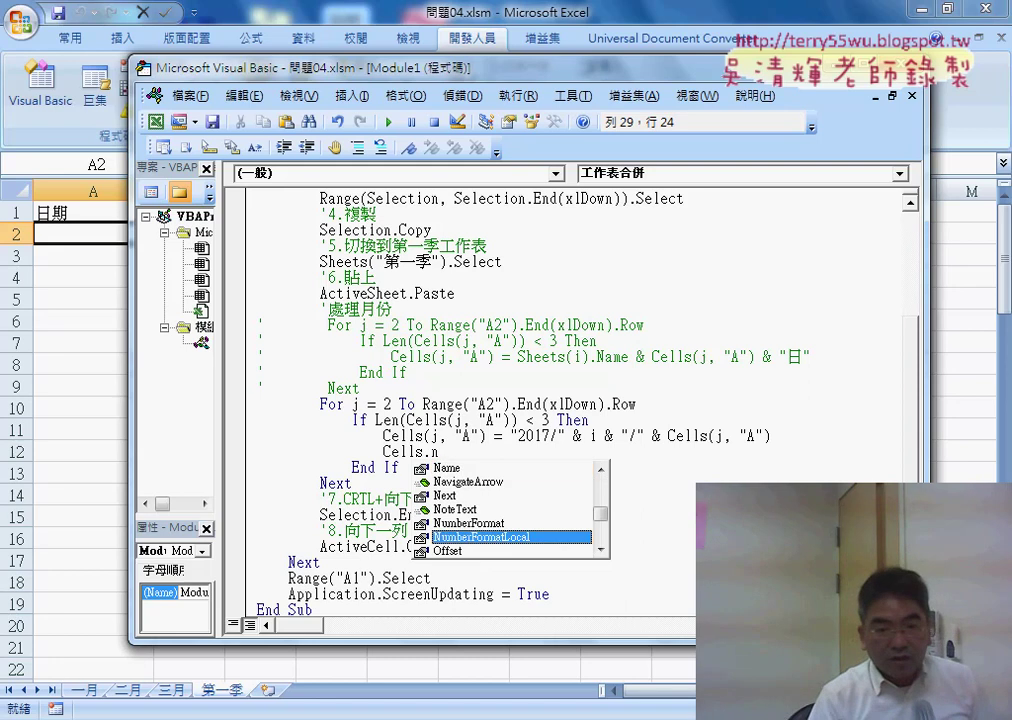
{"action": "key", "text": "space"}
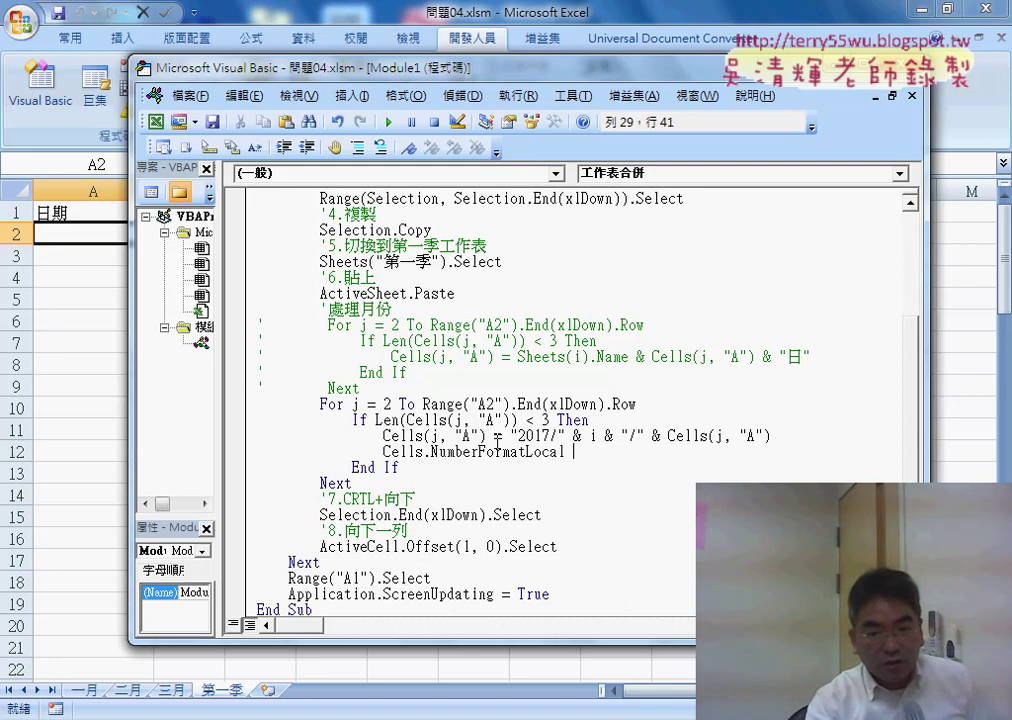
{"action": "left_click_drag", "start_coordinate": [486, 436], "coordinate": [447, 436]}
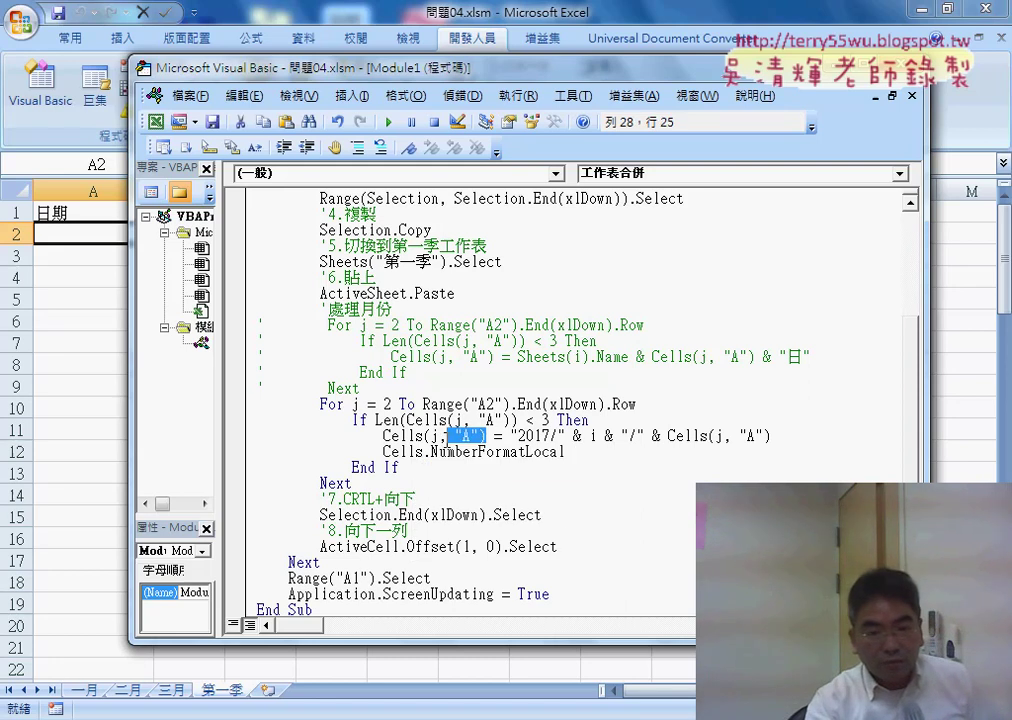
{"action": "key", "text": "ctrl+c"}
{"action": "left_click", "coordinate": [425, 452]}
{"action": "key", "text": "ctrl+v"}
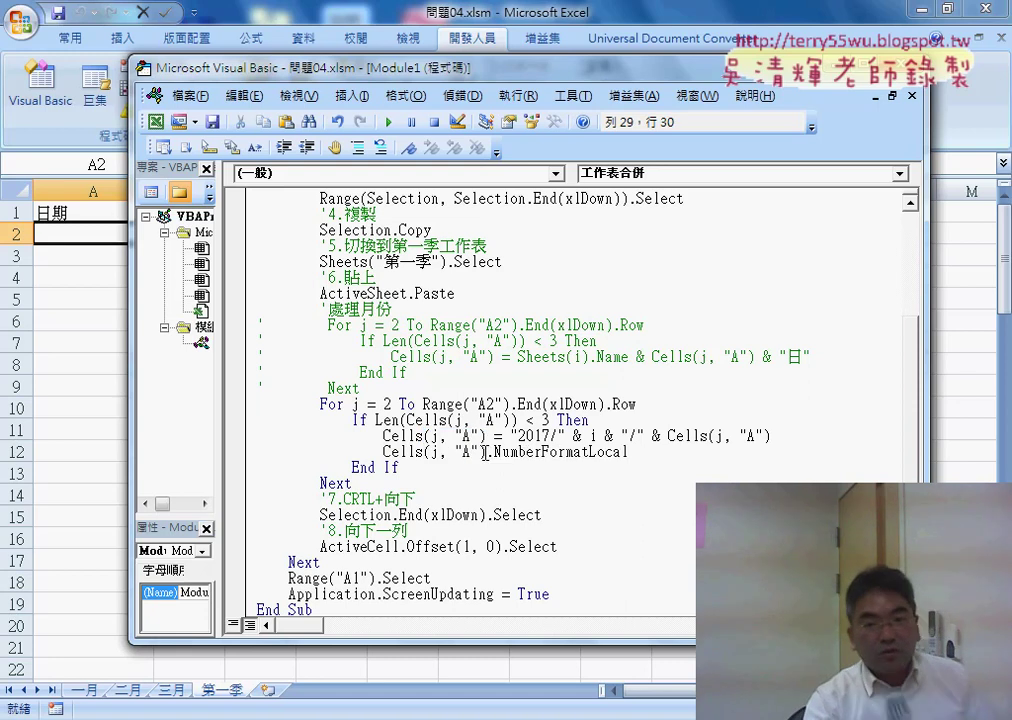
- Try deleting the cell reference, then restore Cells(j, "A").NumberFormatLocal = "[$-404]e.mm.dd(aaa);@"
{"action": "left_click_drag", "start_coordinate": [484, 452], "coordinate": [432, 453]}
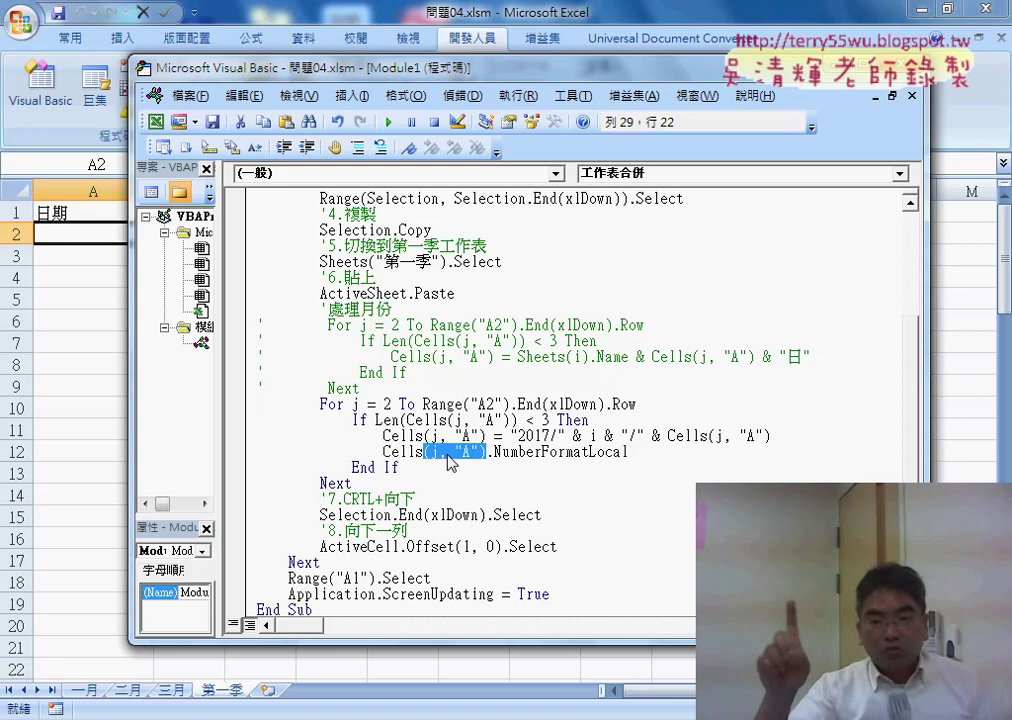
{"action": "key", "text": "Delete"}
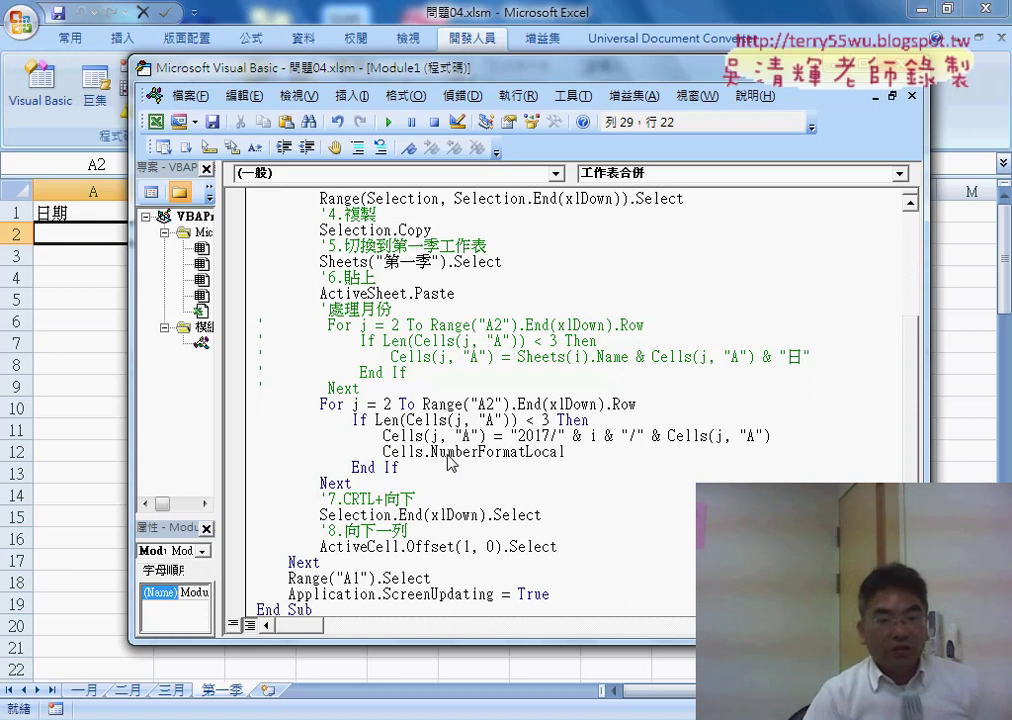
{"action": "key", "text": "ctrl+z"}
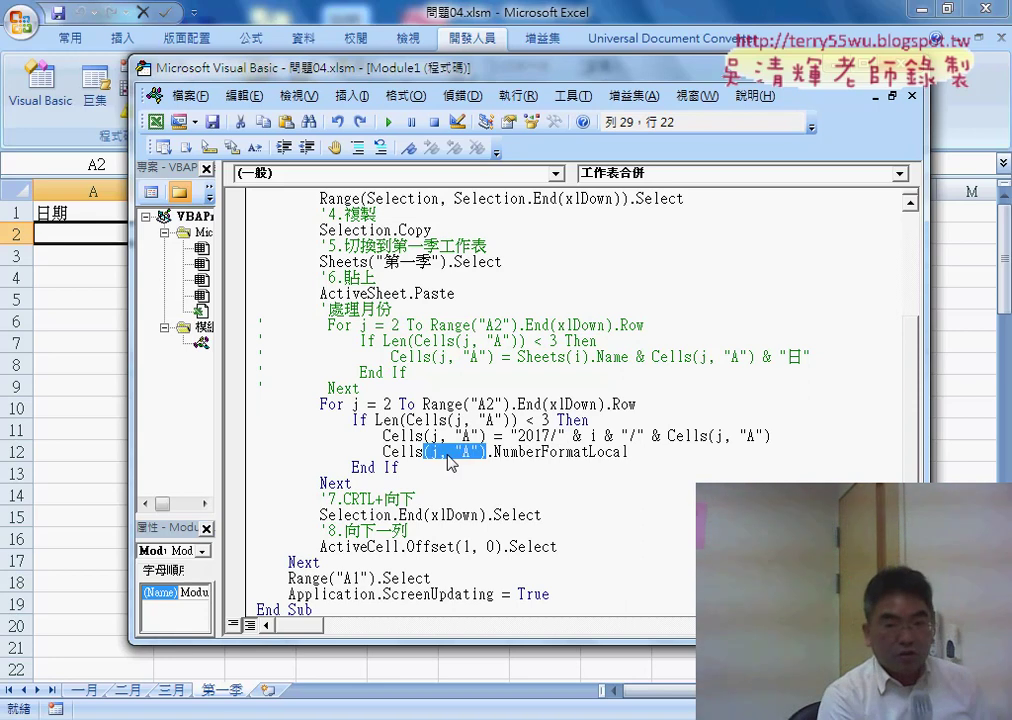
{"action": "key", "text": "ctrl+z"}
{"action": "key", "text": "ctrl+z"}
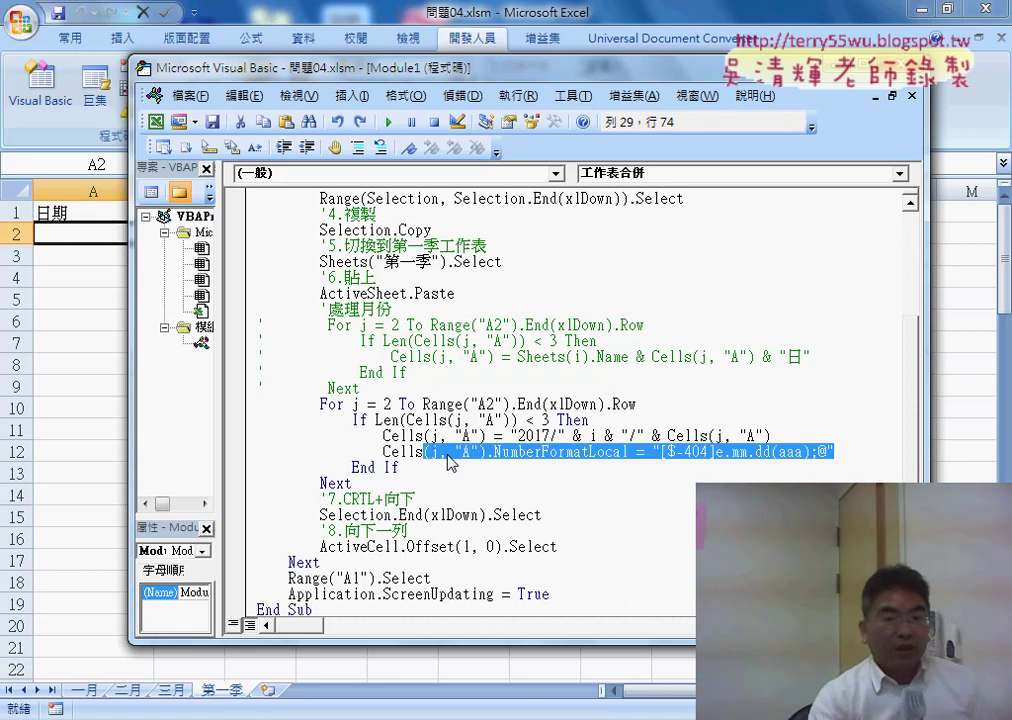
{"action": "left_click", "coordinate": [530, 510]}
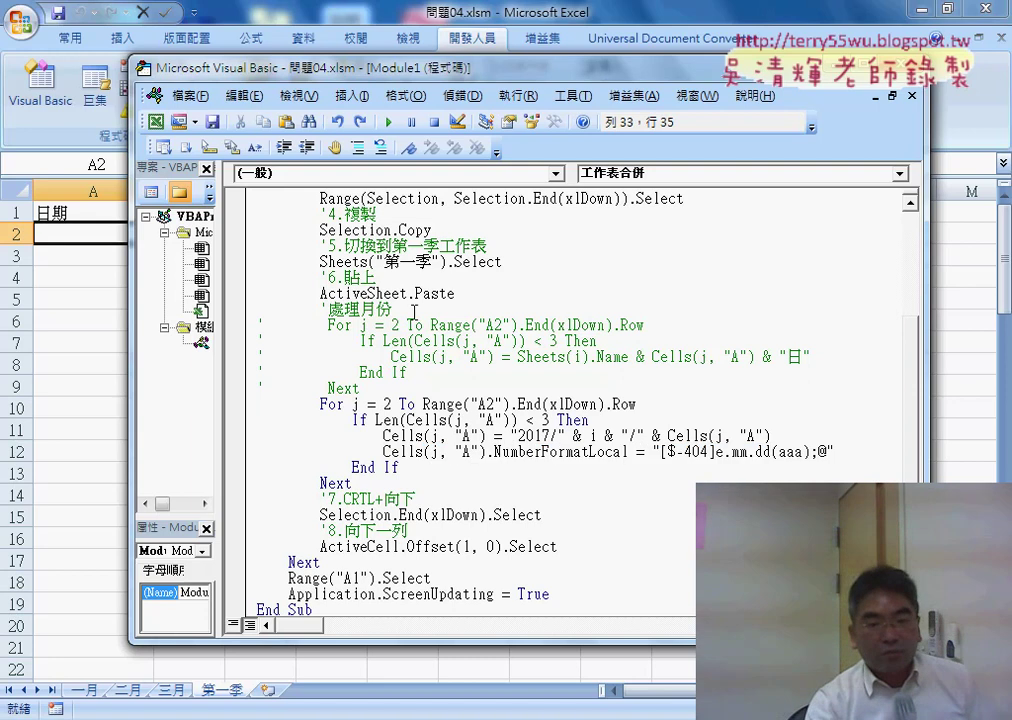
- Set a breakpoint on the NumberFormatLocal line and run the macro until it pauses there
{"action": "left_click_drag", "start_coordinate": [490, 78], "coordinate": [680, 88]}
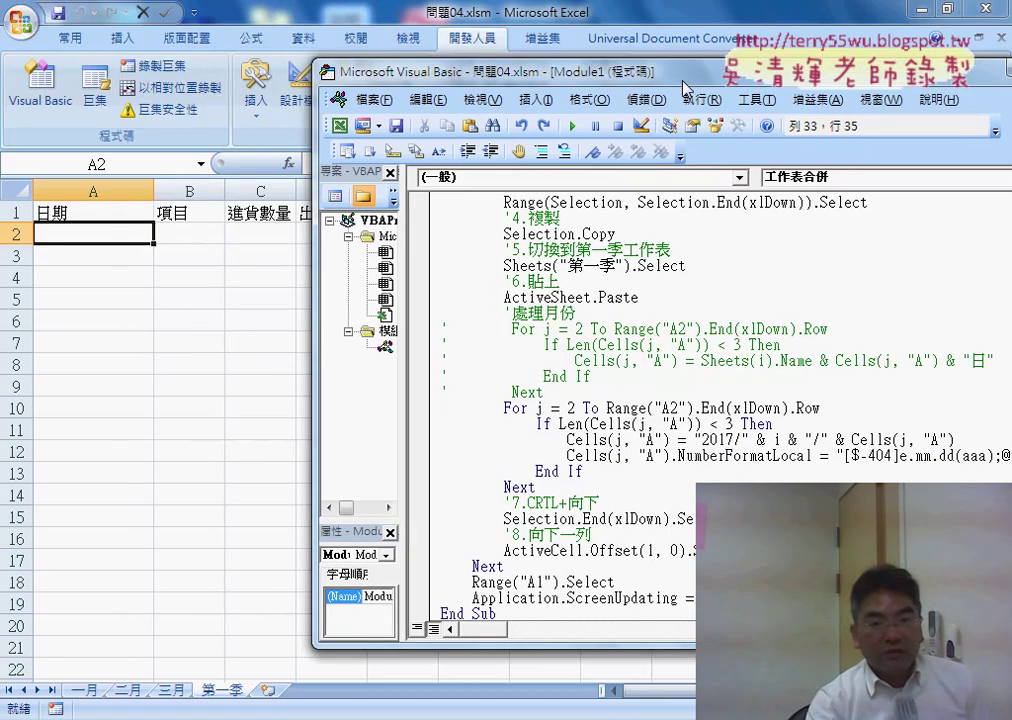
{"action": "left_click", "coordinate": [634, 240]}
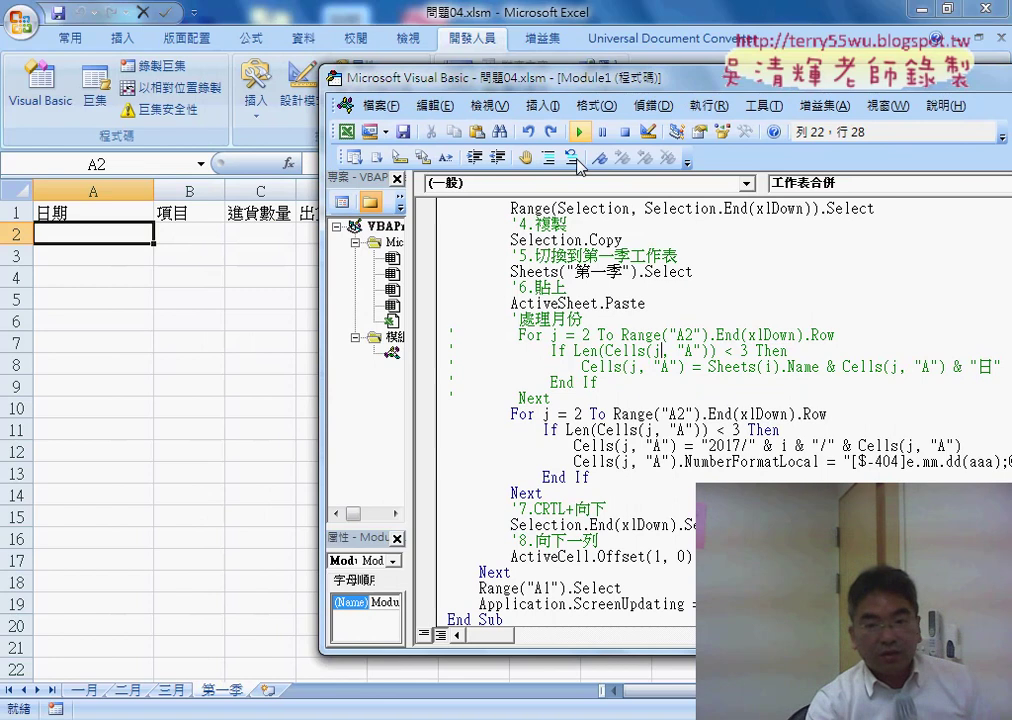
{"action": "left_click", "coordinate": [432, 461]}
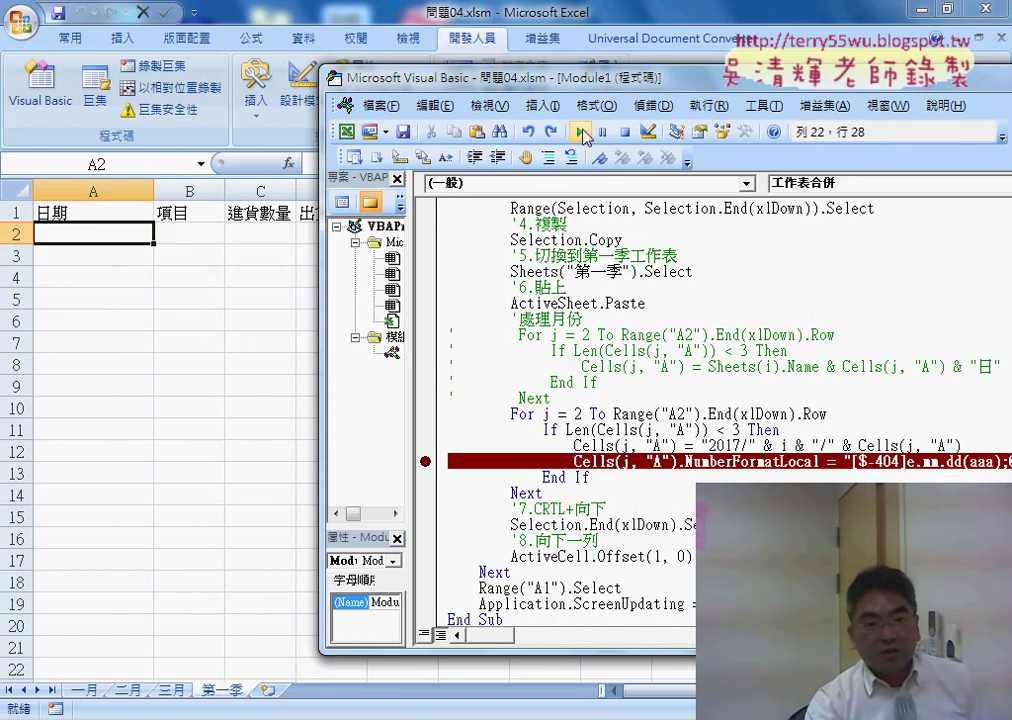
{"action": "left_click", "coordinate": [582, 132]}
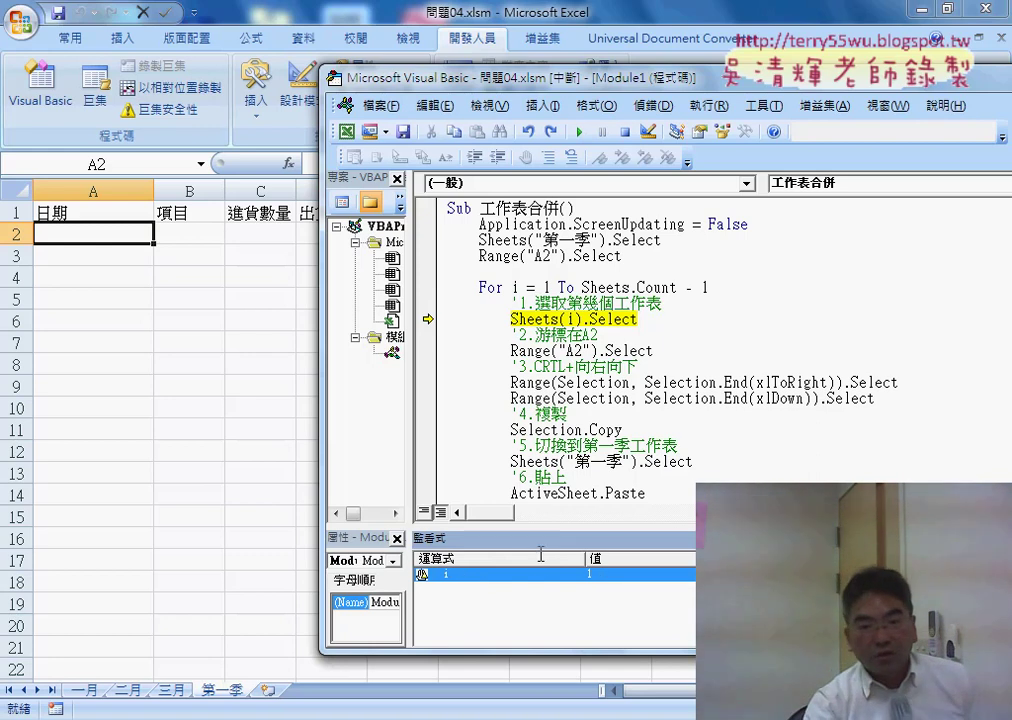
{"action": "left_click", "coordinate": [578, 132]}
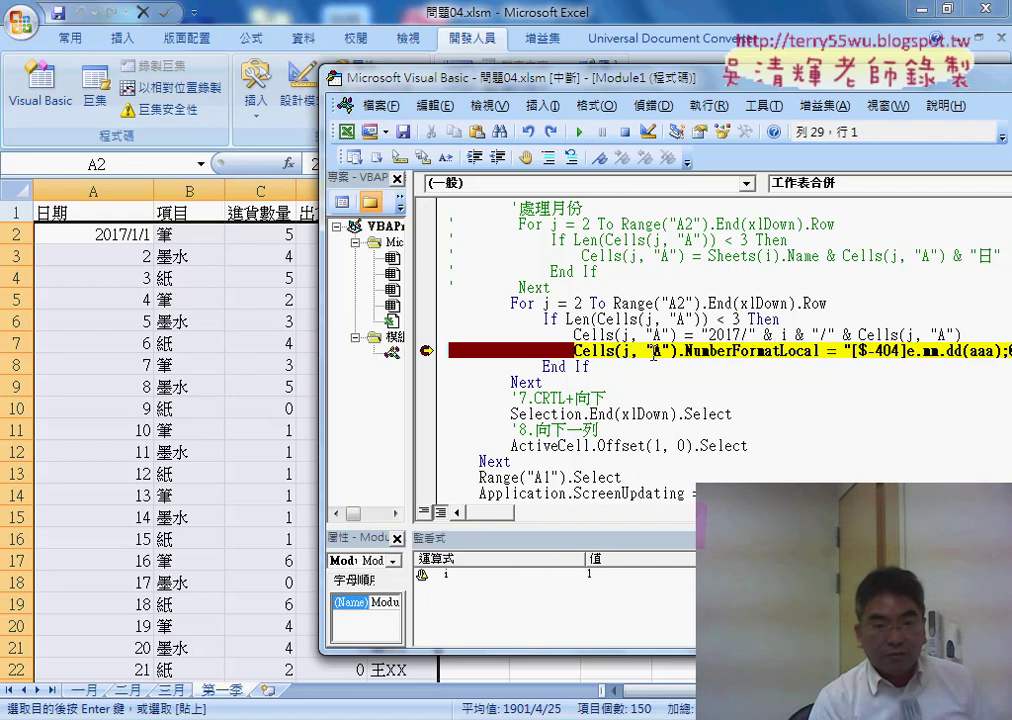
- Execute the date-format line with F8 and mark the resulting 106.01.01(週日) date and statement with pen notes
{"action": "key", "text": "F8"}
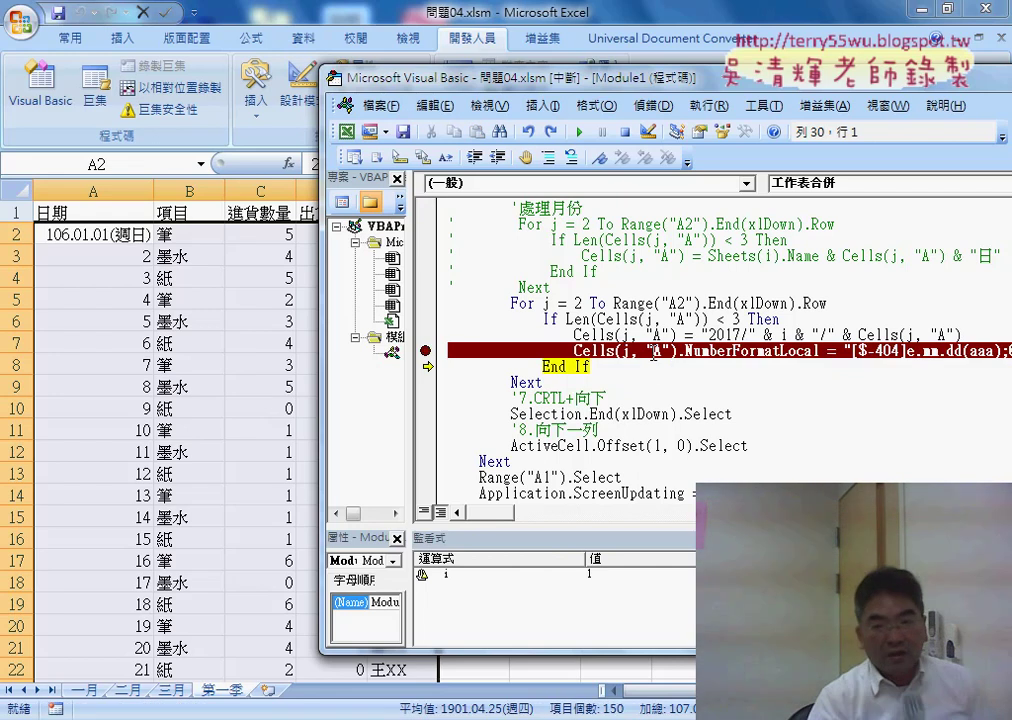
{"action": "mouse_move", "coordinate": [658, 364]}
{"action": "left_mouse_down"}
{"action": "mouse_move", "coordinate": [380, 278]}
{"action": "mouse_move", "coordinate": [160, 237]}
{"action": "left_mouse_up"}
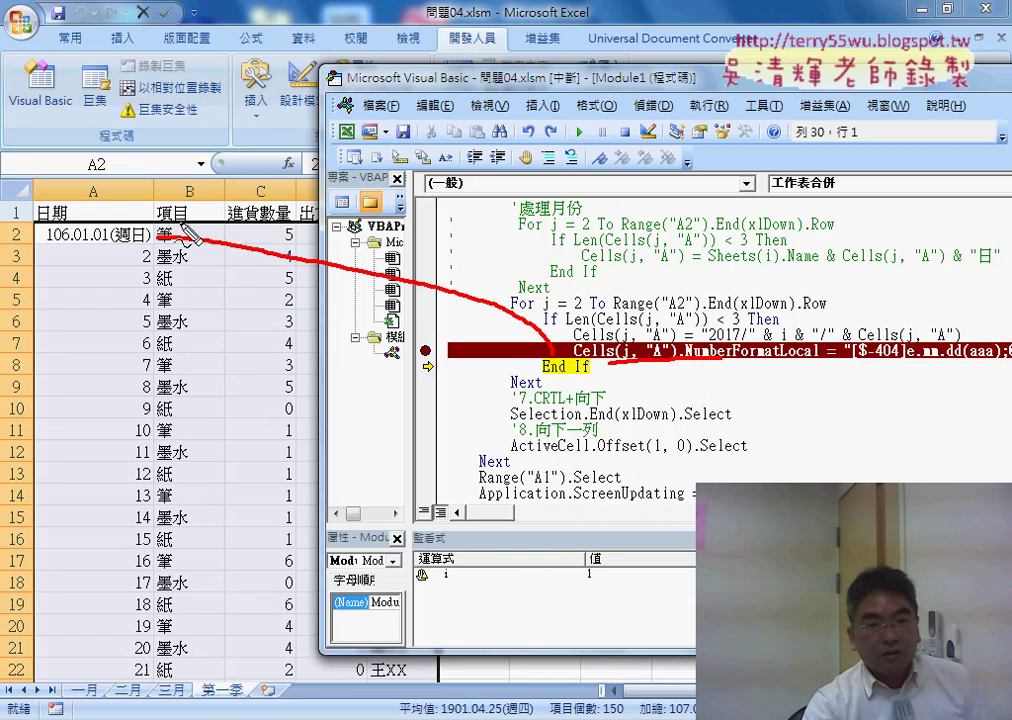
{"action": "left_click_drag", "start_coordinate": [48, 243], "coordinate": [118, 242]}
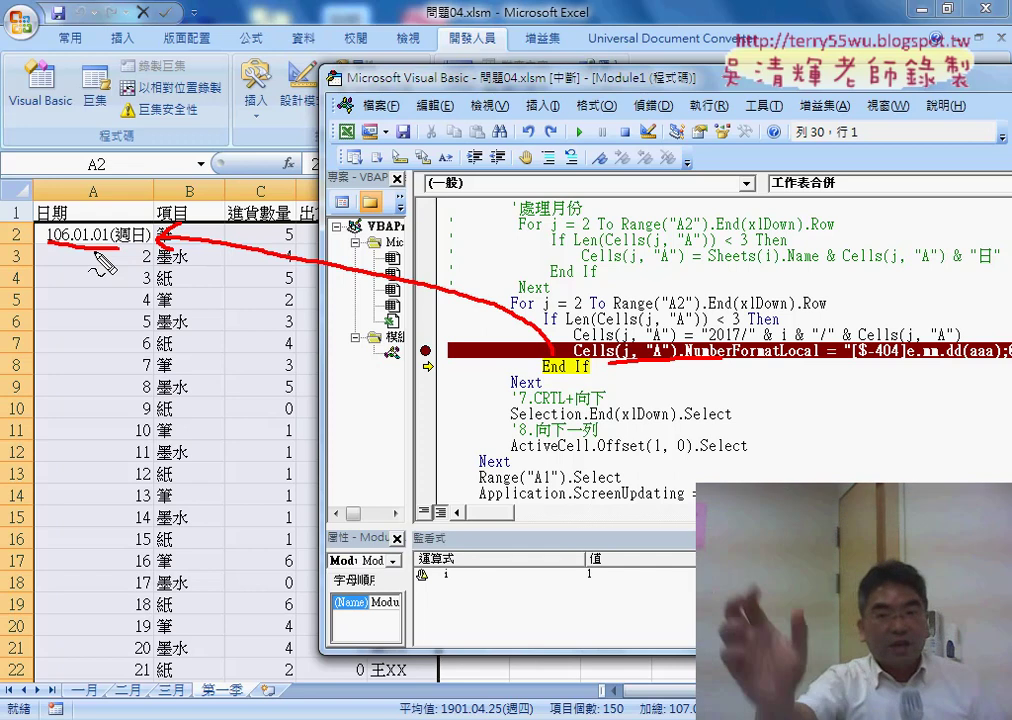
{"action": "left_click_drag", "start_coordinate": [735, 355], "coordinate": [1000, 358]}
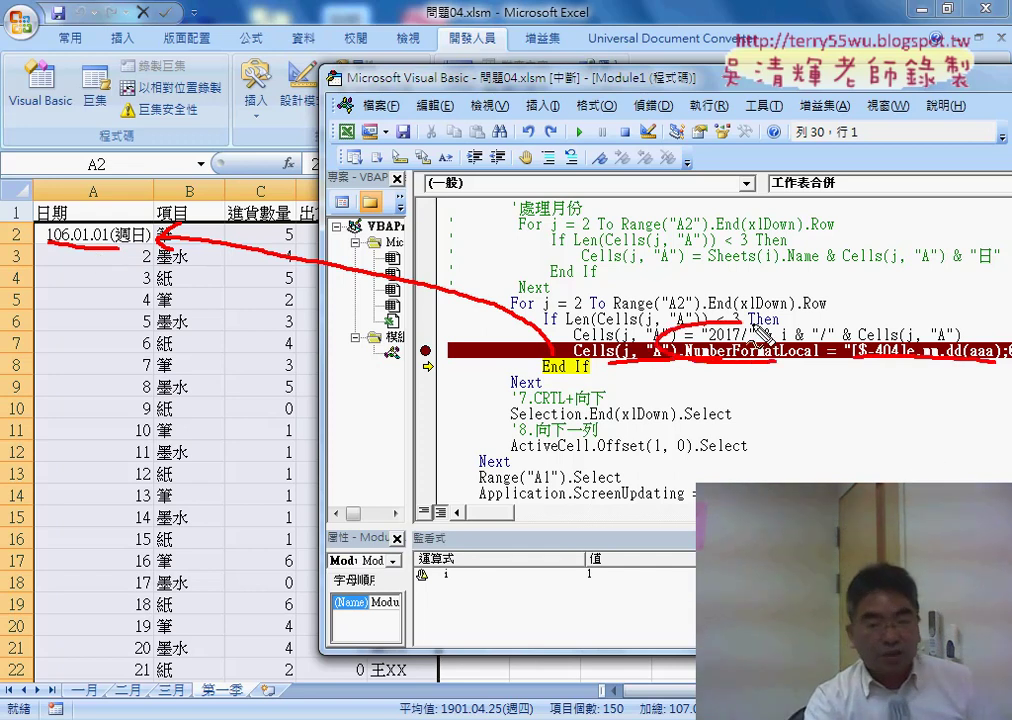
{"action": "left_click_drag", "start_coordinate": [600, 330], "coordinate": [795, 378]}
- Clear the notes, remove the date-format breakpoint, and continue to the next sheet
{"action": "key", "text": "Escape"}
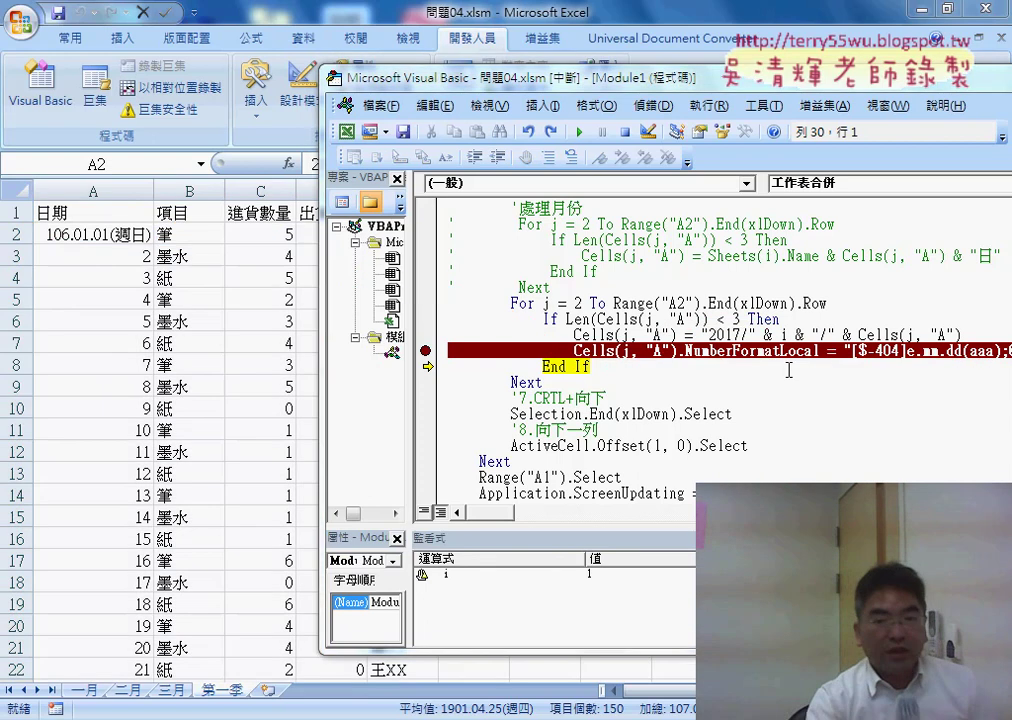
{"action": "left_click", "coordinate": [426, 351]}
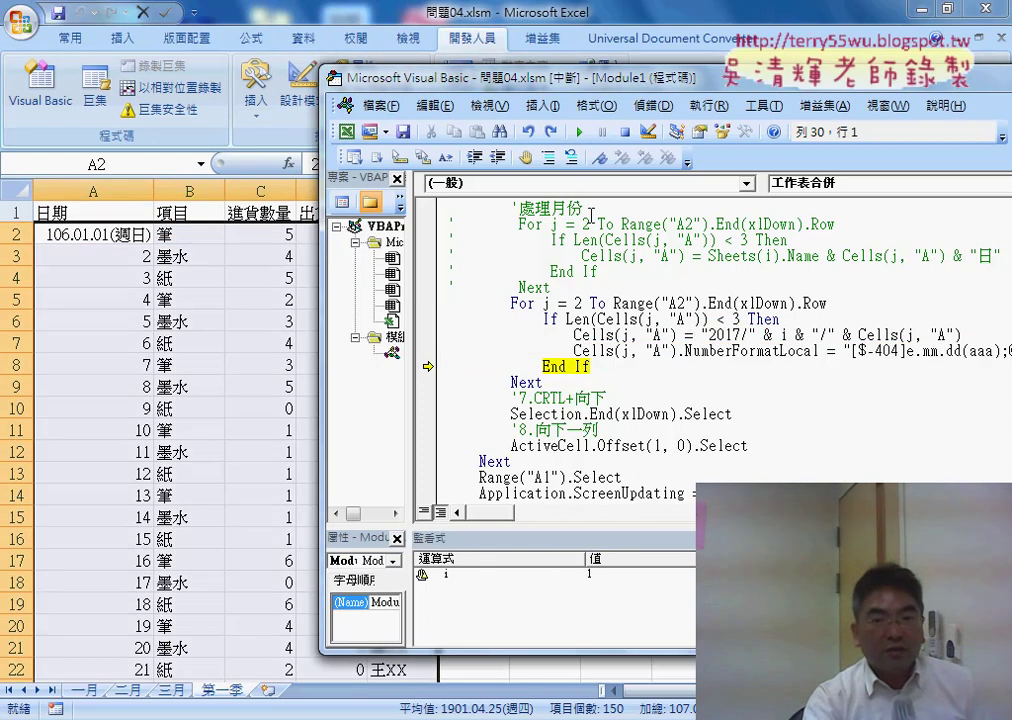
{"action": "left_click", "coordinate": [580, 133]}
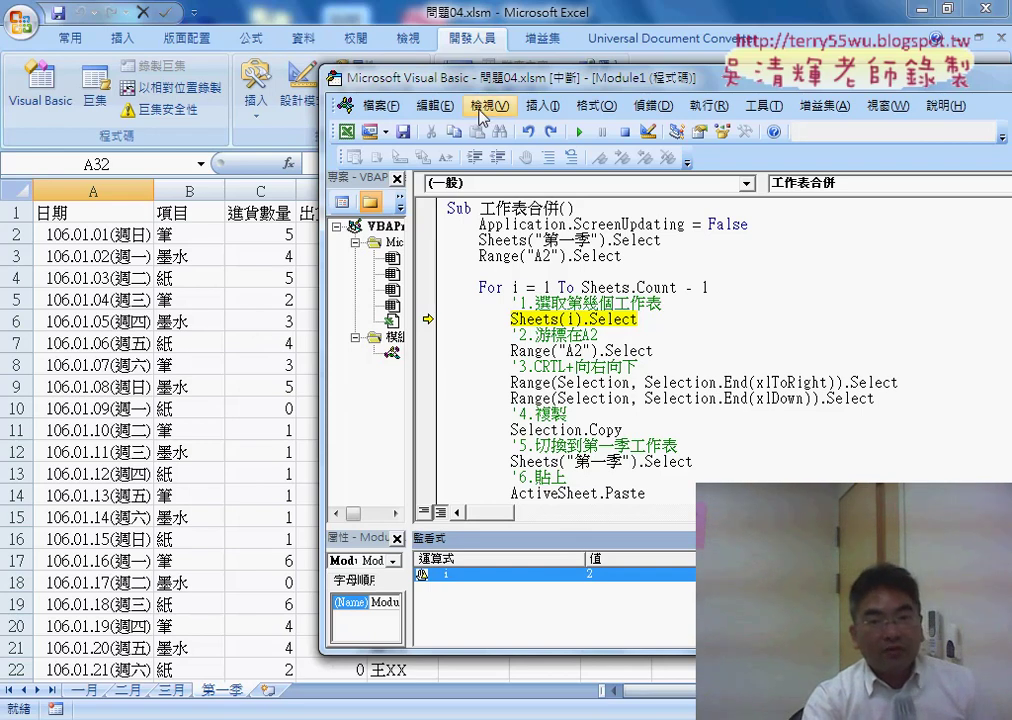
- Try breakpoints on the Range("A2").Select, xlDown and Sheets("第一季").Select lines, then remove them
{"action": "left_click_drag", "start_coordinate": [405, 78], "coordinate": [253, 61]}
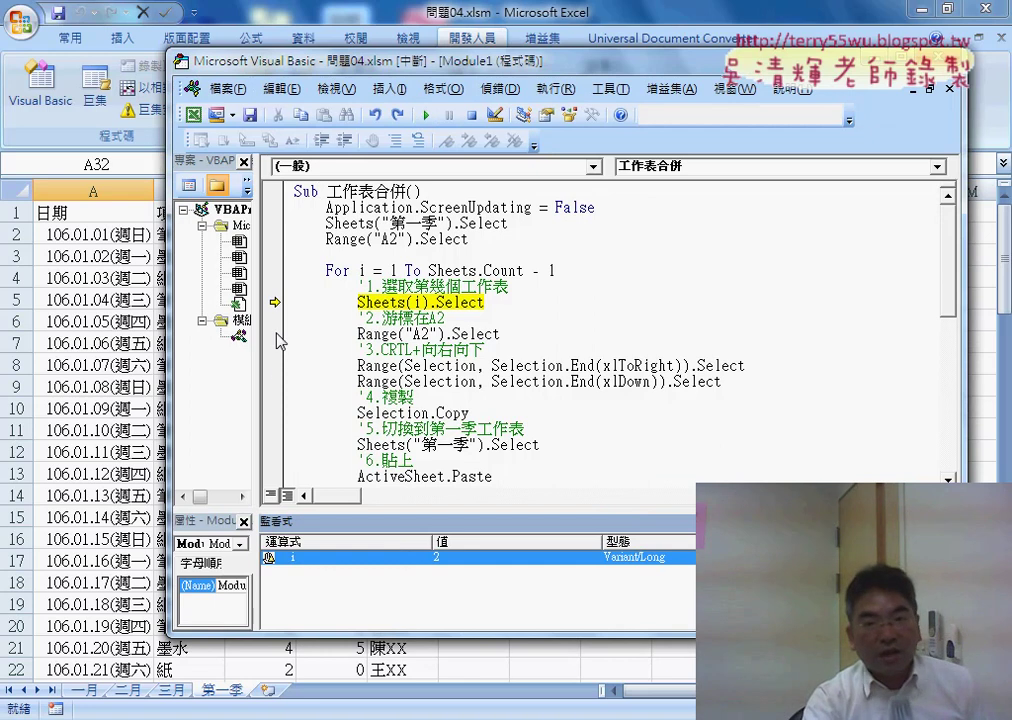
{"action": "left_click", "coordinate": [272, 333]}
{"action": "left_click", "coordinate": [272, 381]}
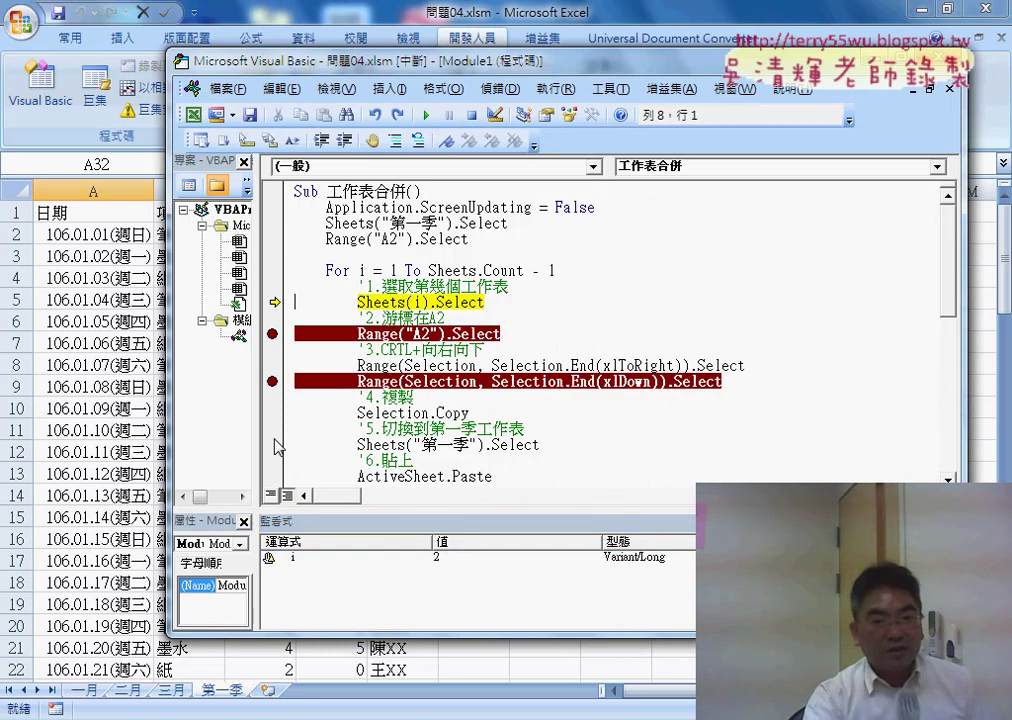
{"action": "left_click", "coordinate": [276, 445]}
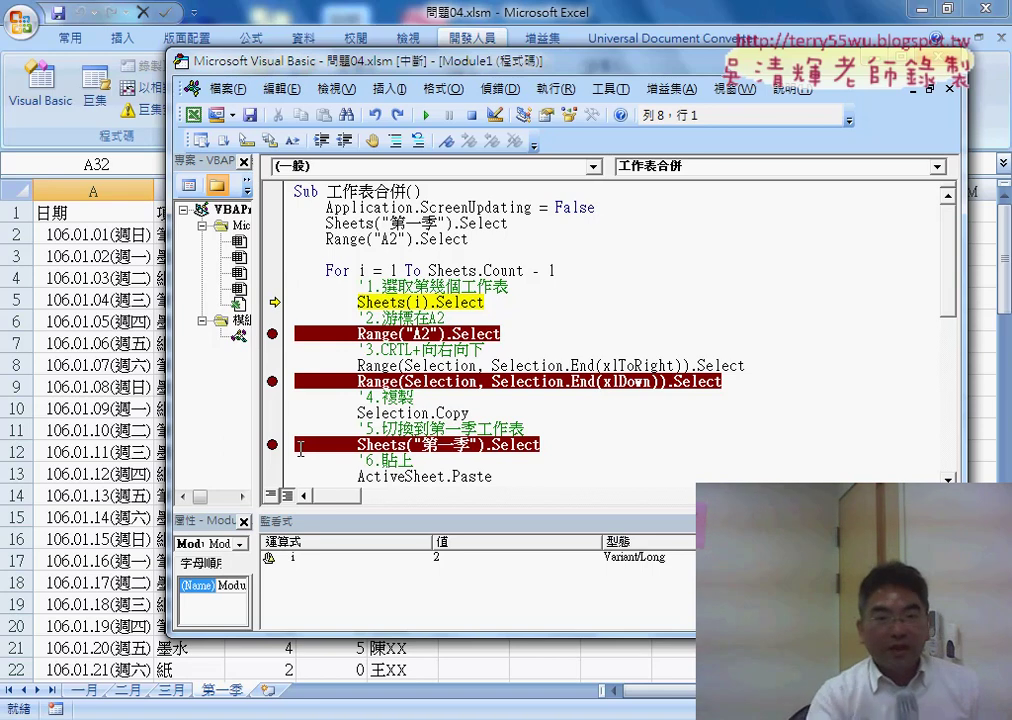
{"action": "left_click", "coordinate": [273, 333]}
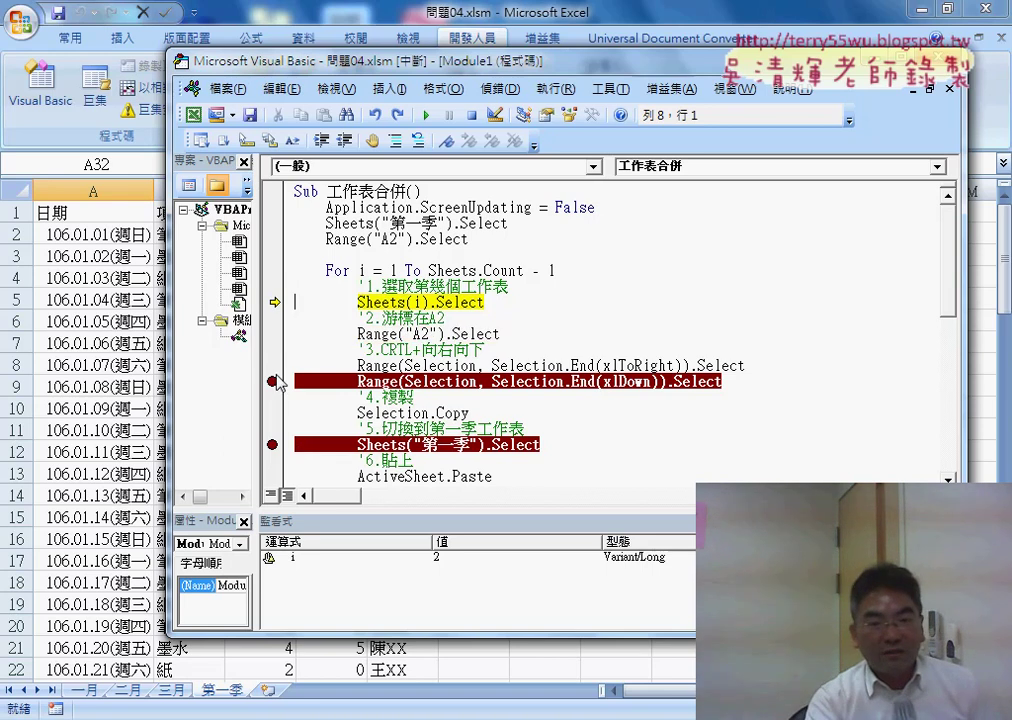
{"action": "left_click", "coordinate": [275, 382]}
{"action": "scroll", "coordinate": [312, 406], "scroll_direction": "down", "scroll_amount": 2}
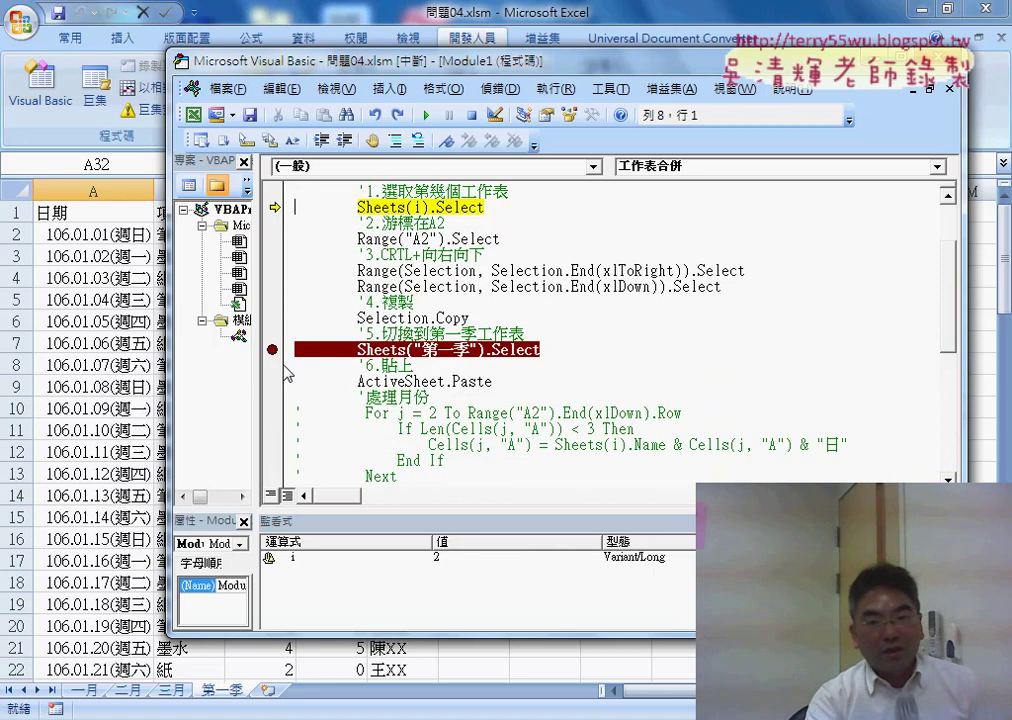
{"action": "left_click", "coordinate": [273, 349]}
- Place breakpoints on the NumberFormatLocal and For j lines and run the macro to the first one
{"action": "scroll", "coordinate": [290, 360], "scroll_direction": "down", "scroll_amount": 2}
{"action": "scroll", "coordinate": [606, 390], "scroll_direction": "down", "scroll_amount": 1}
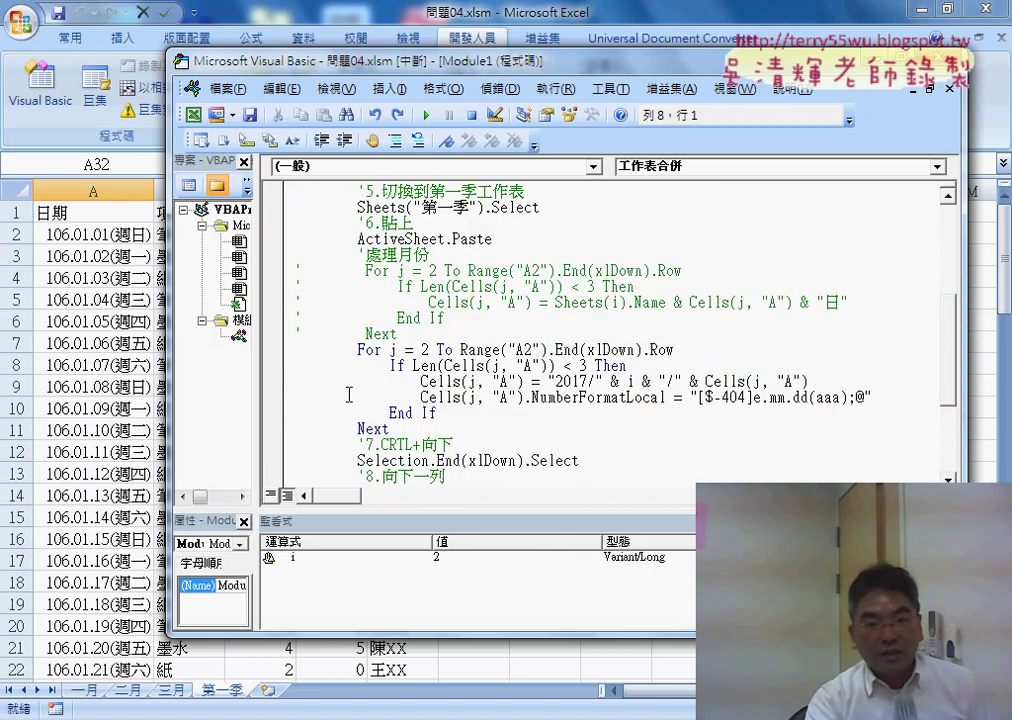
{"action": "left_click", "coordinate": [276, 413]}
{"action": "left_click", "coordinate": [274, 413]}
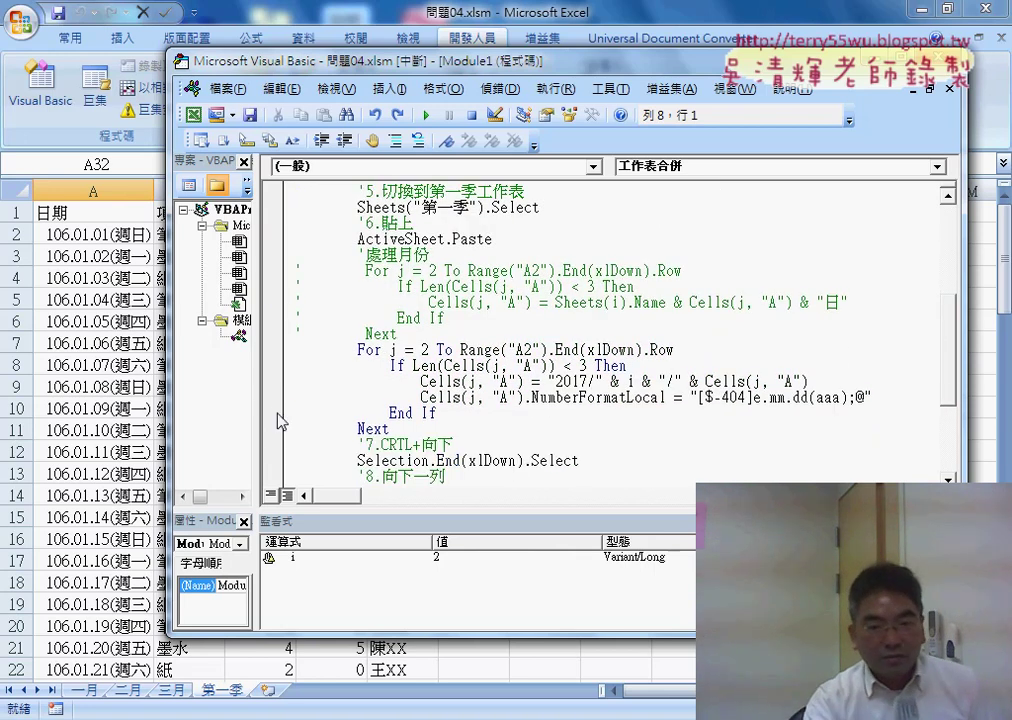
{"action": "left_click", "coordinate": [273, 381]}
{"action": "left_click", "coordinate": [274, 382]}
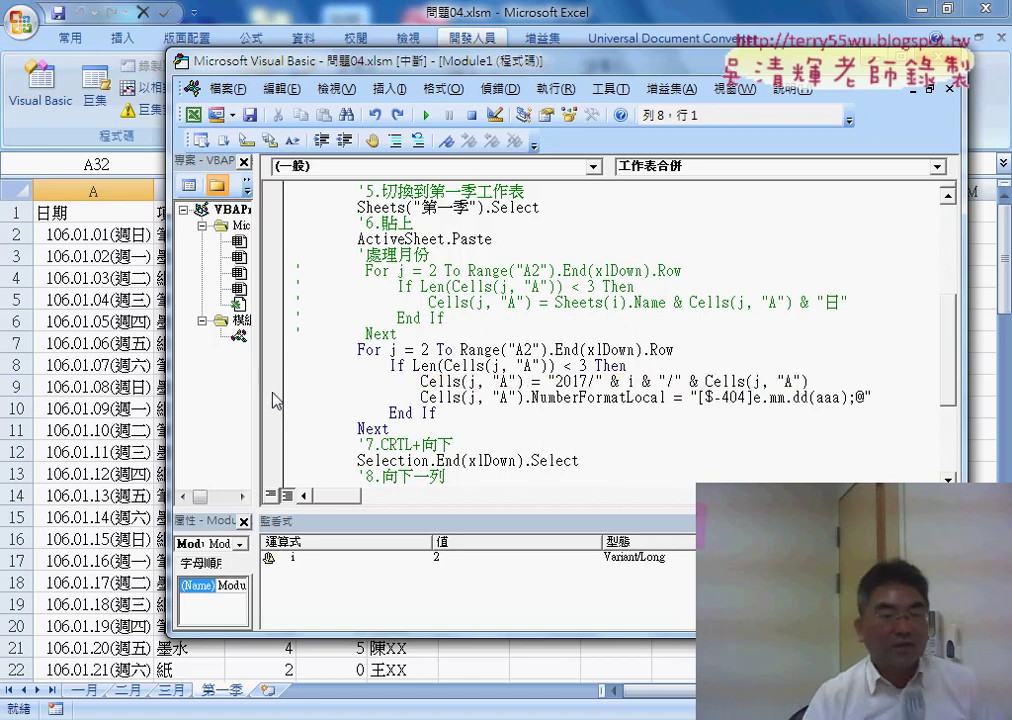
{"action": "left_click", "coordinate": [274, 398]}
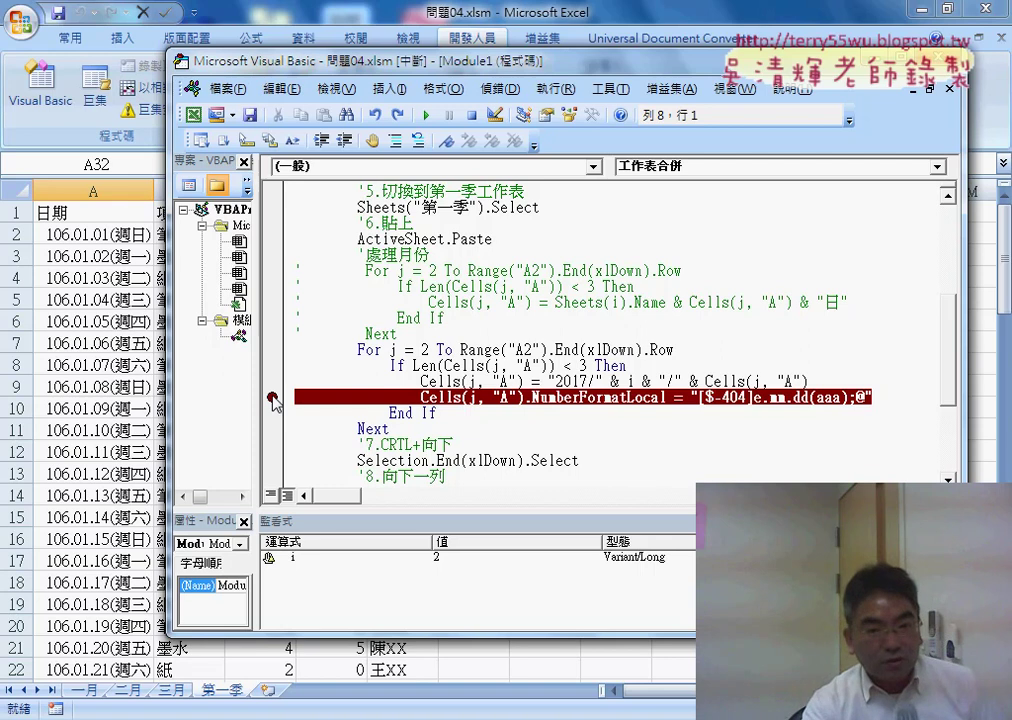
{"action": "left_click", "coordinate": [273, 350]}
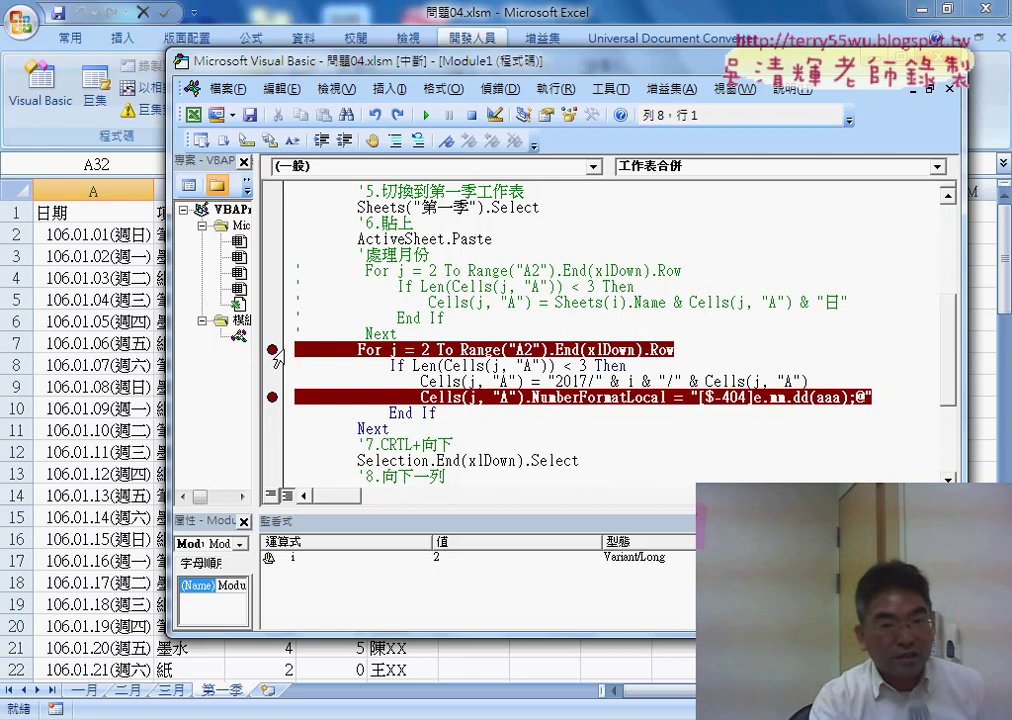
{"action": "left_click", "coordinate": [273, 351]}
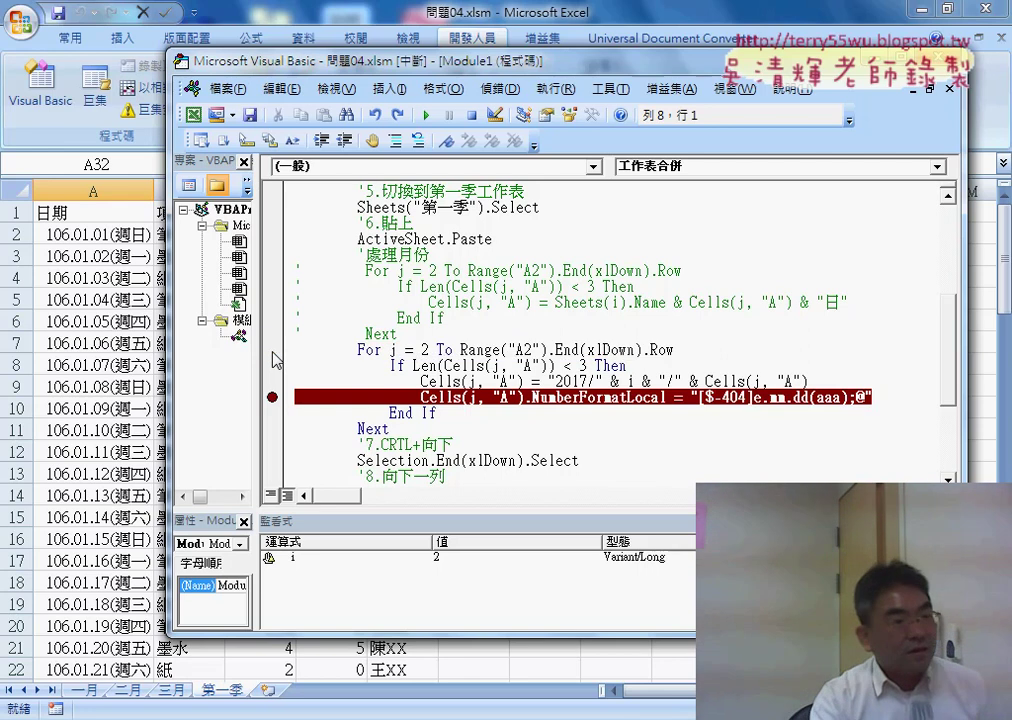
{"action": "left_click", "coordinate": [273, 351]}
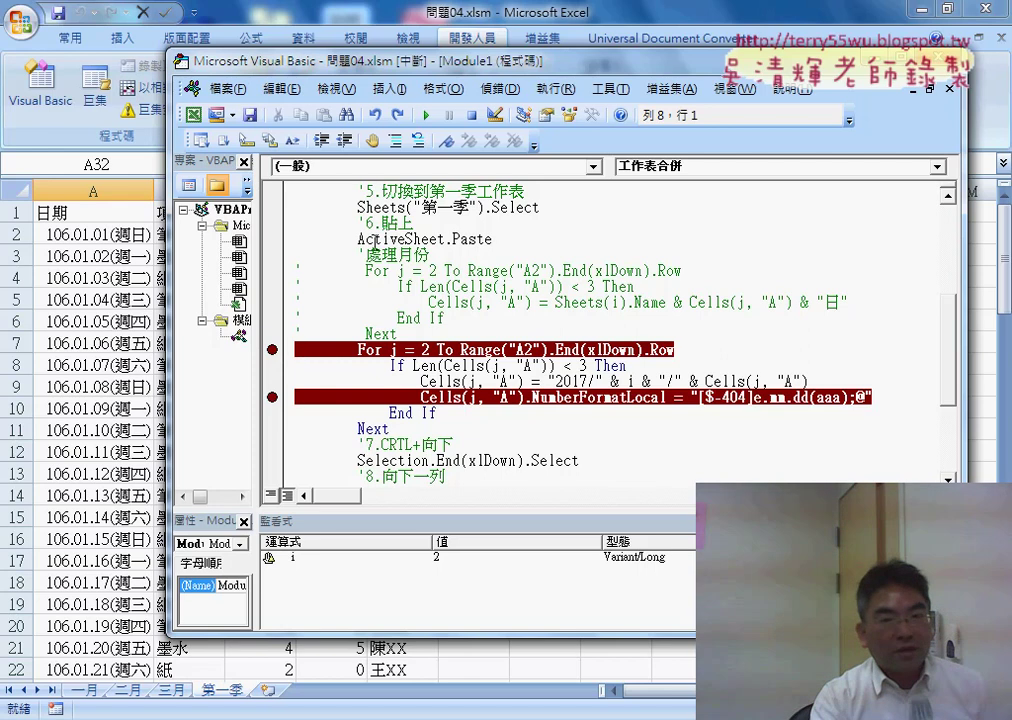
{"action": "left_click", "coordinate": [425, 116]}
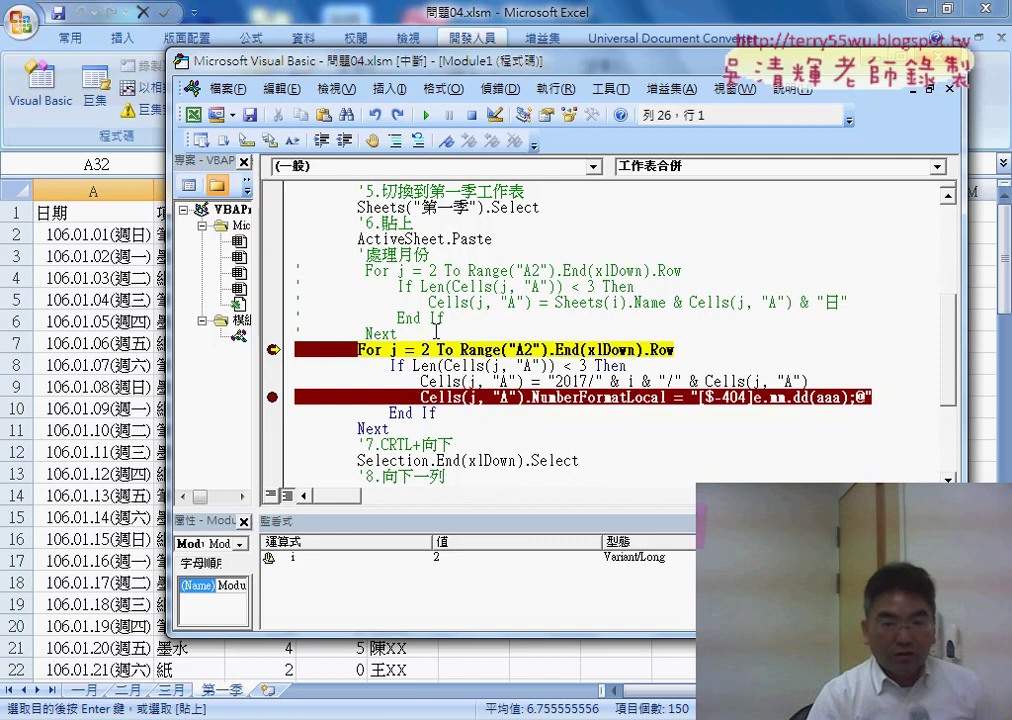
- Step through the loop with F8 and continue through several more loop passes
{"action": "key", "text": "F8"}
{"action": "key", "text": "F8"}
{"action": "key", "text": "F8"}
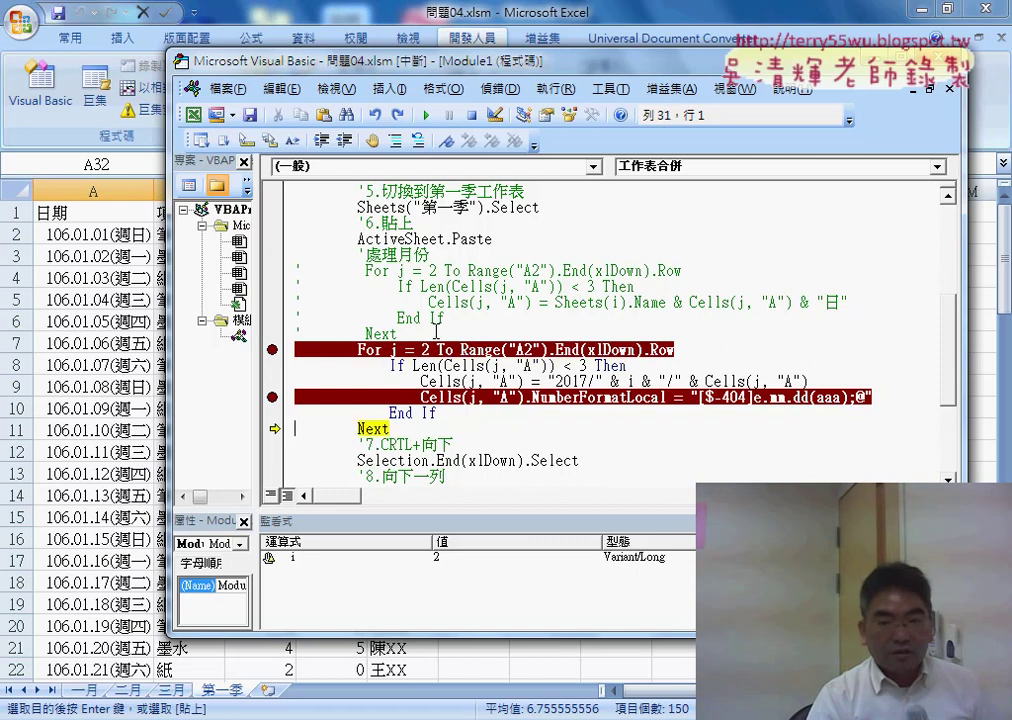
{"action": "key", "text": "F8"}
{"action": "key", "text": "F8"}
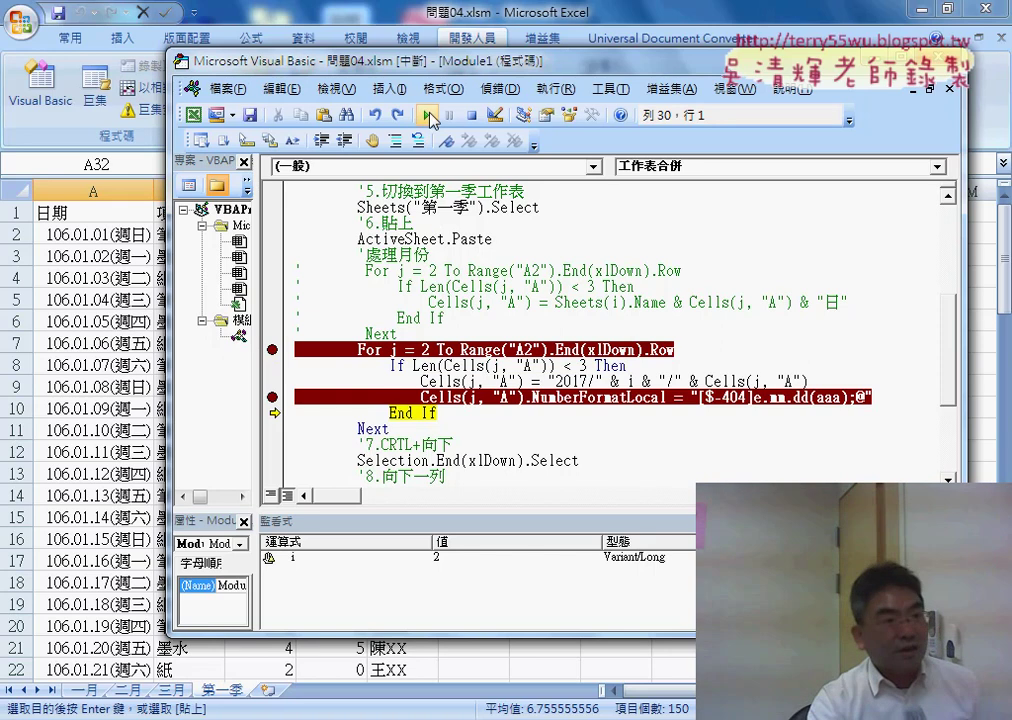
{"action": "left_click", "coordinate": [428, 116]}
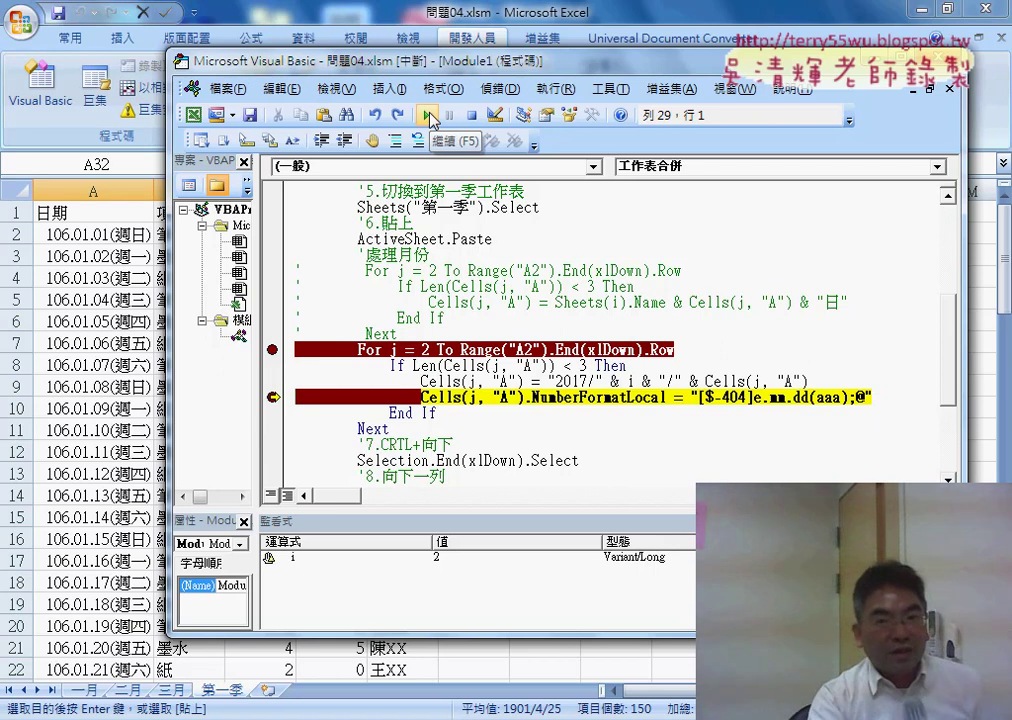
{"action": "left_click", "coordinate": [427, 119]}
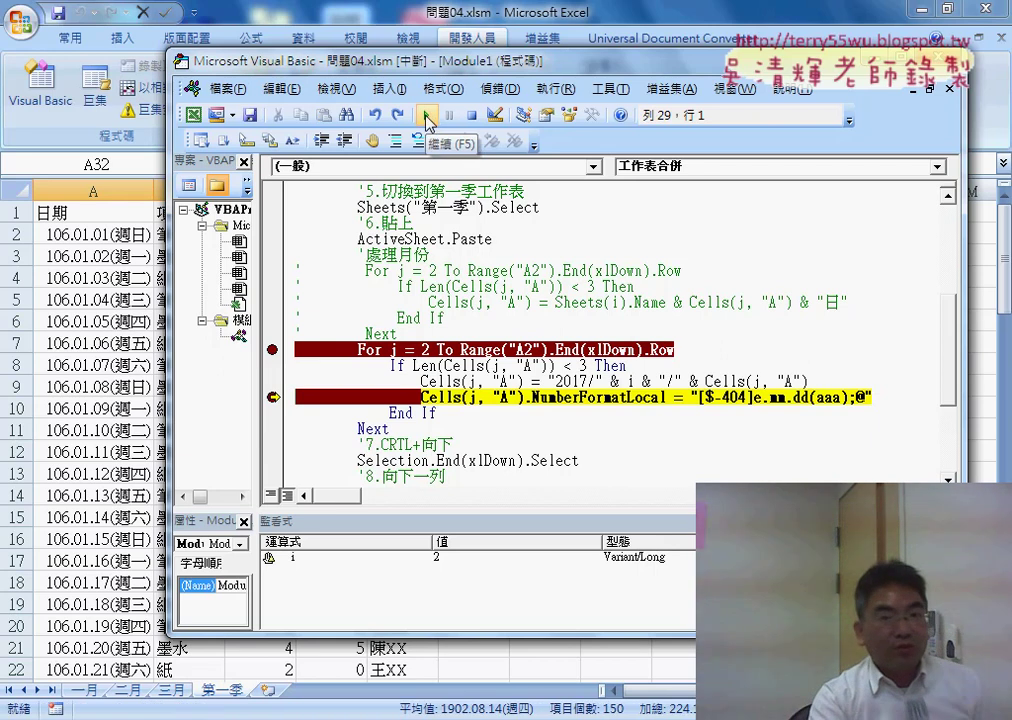
{"action": "left_click", "coordinate": [427, 119]}
{"action": "left_click", "coordinate": [427, 119]}
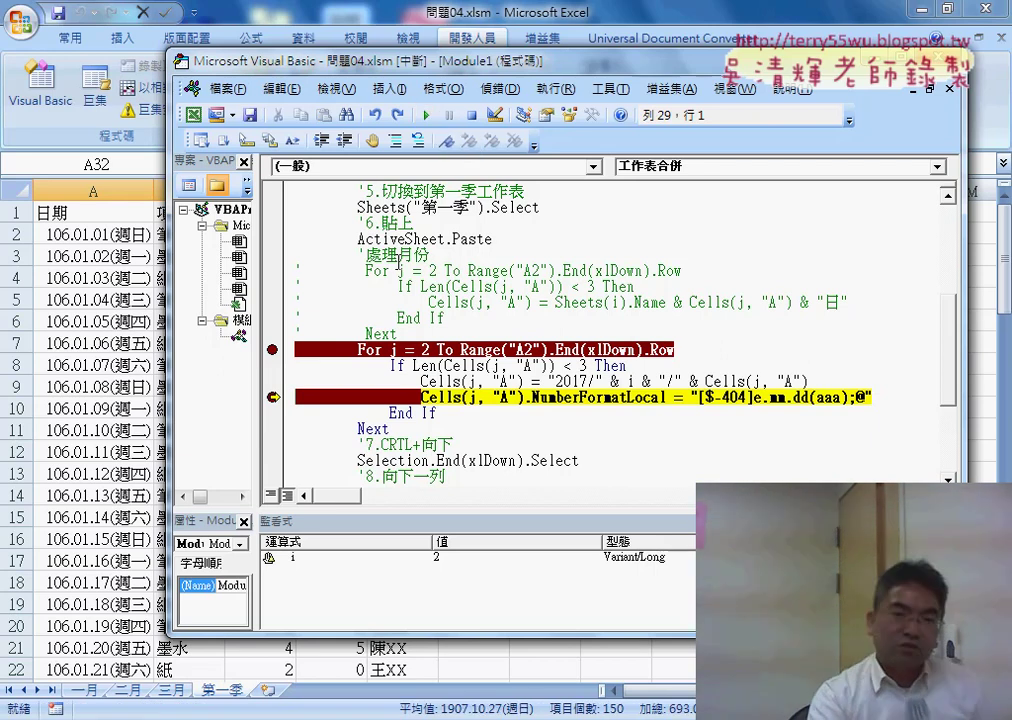
- Remove the For j and NumberFormatLocal breakpoints, check the worksheet, and reset the paused run
{"action": "left_click", "coordinate": [274, 349]}
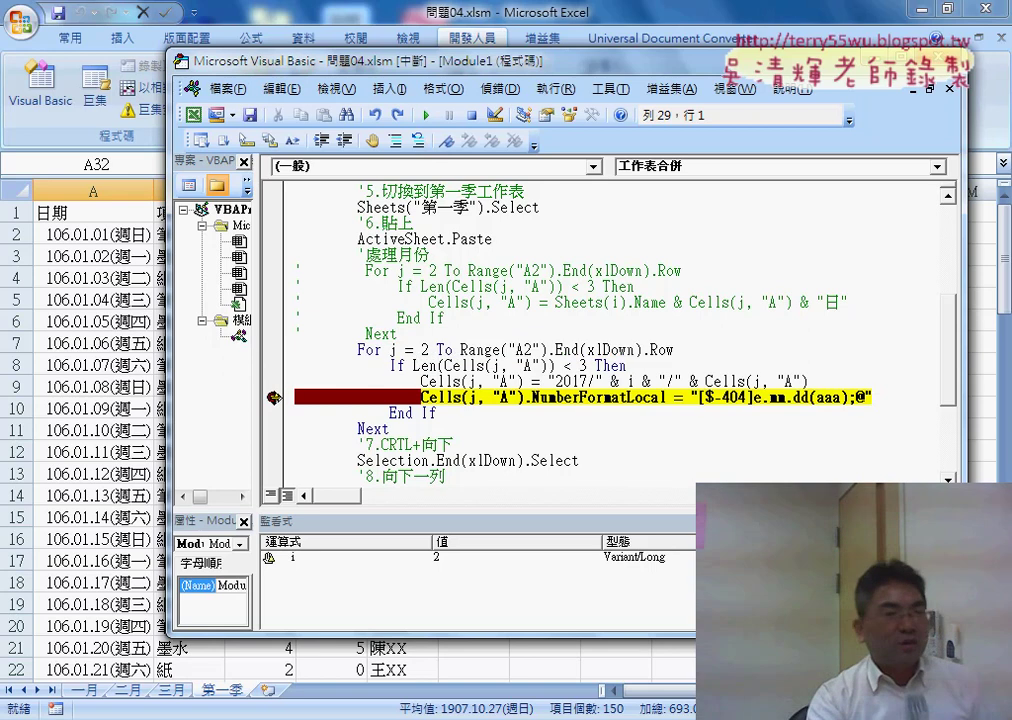
{"action": "left_click", "coordinate": [274, 397]}
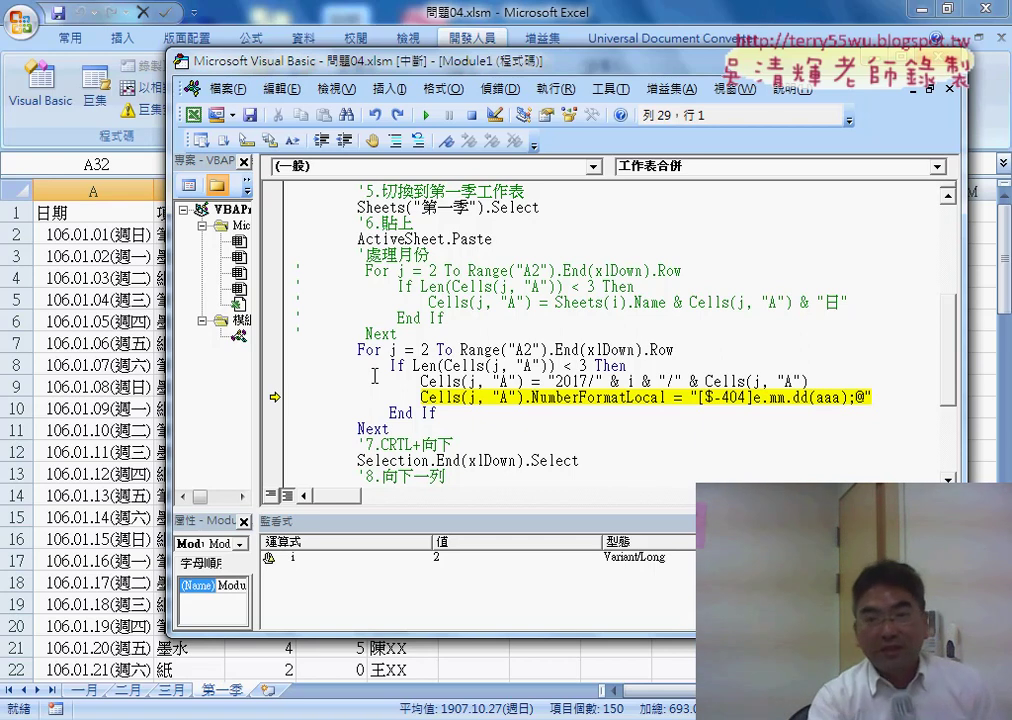
{"action": "left_click", "coordinate": [871, 59]}
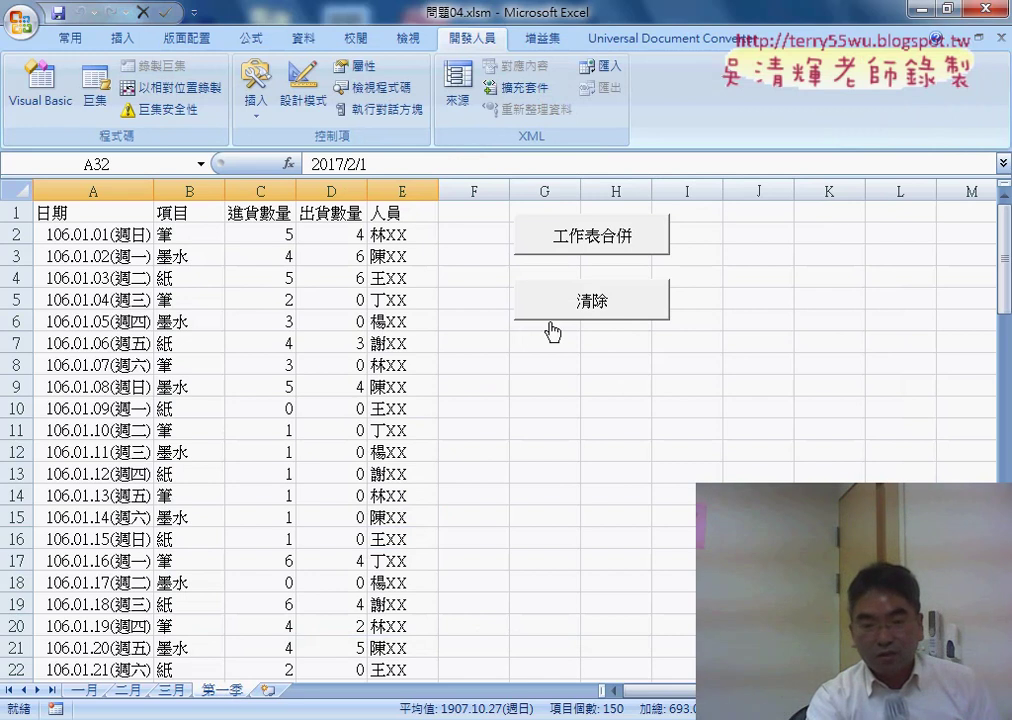
{"action": "left_click", "coordinate": [40, 88]}
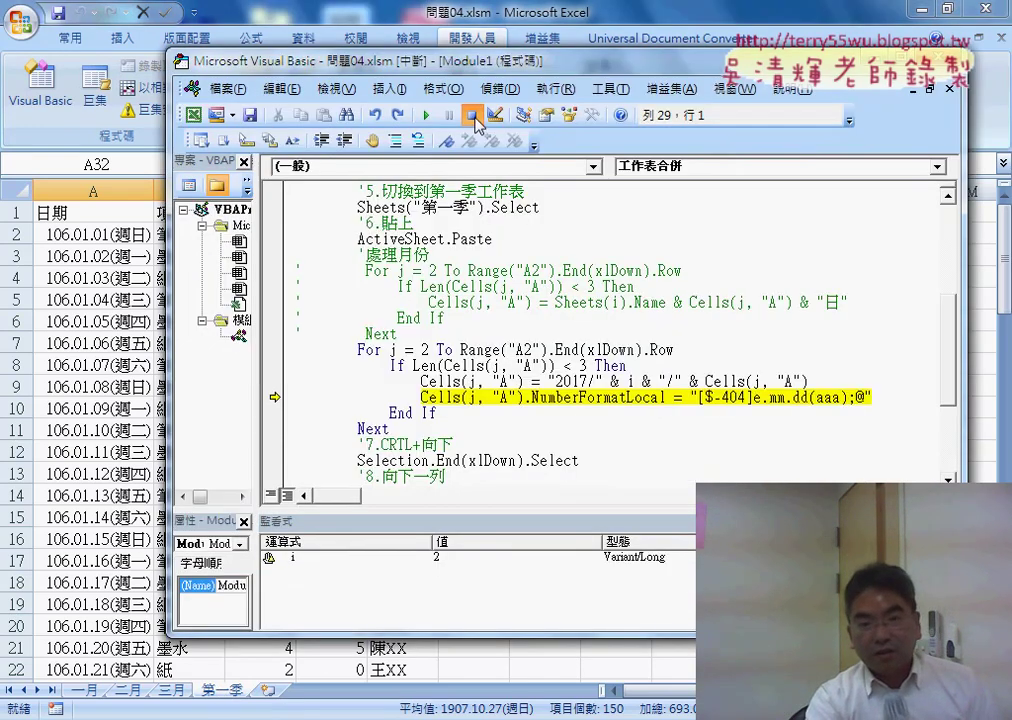
{"action": "left_click", "coordinate": [471, 115]}
{"action": "left_click", "coordinate": [425, 115]}
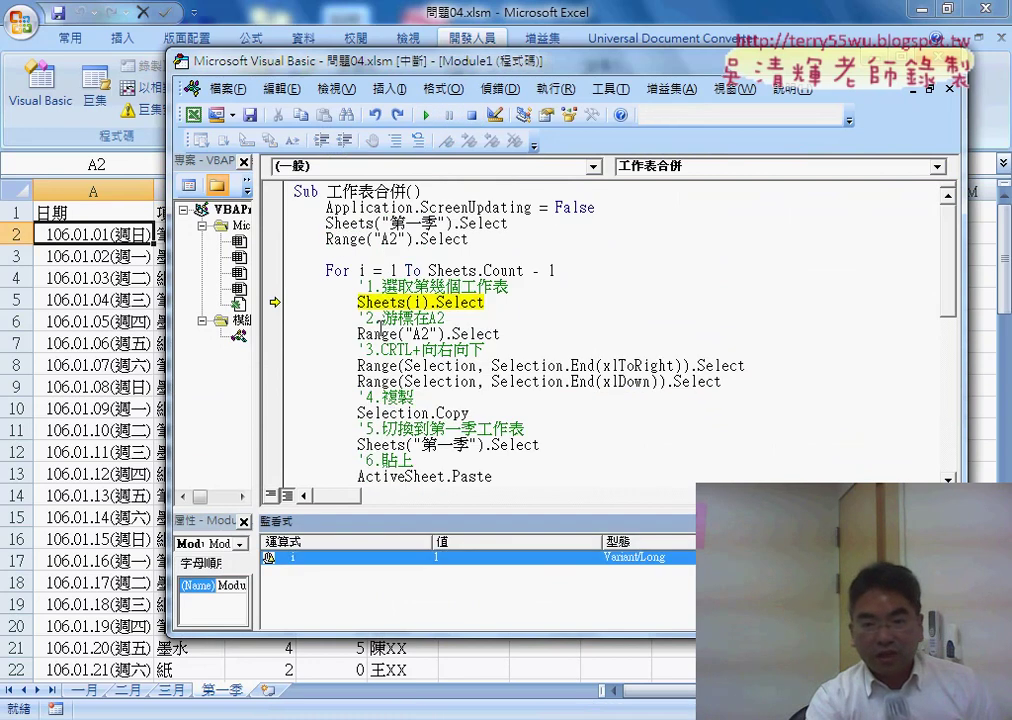
- Delete the watch on i, stop debugging, and return to the workbook with Alt+F11
{"action": "right_click", "coordinate": [479, 556]}
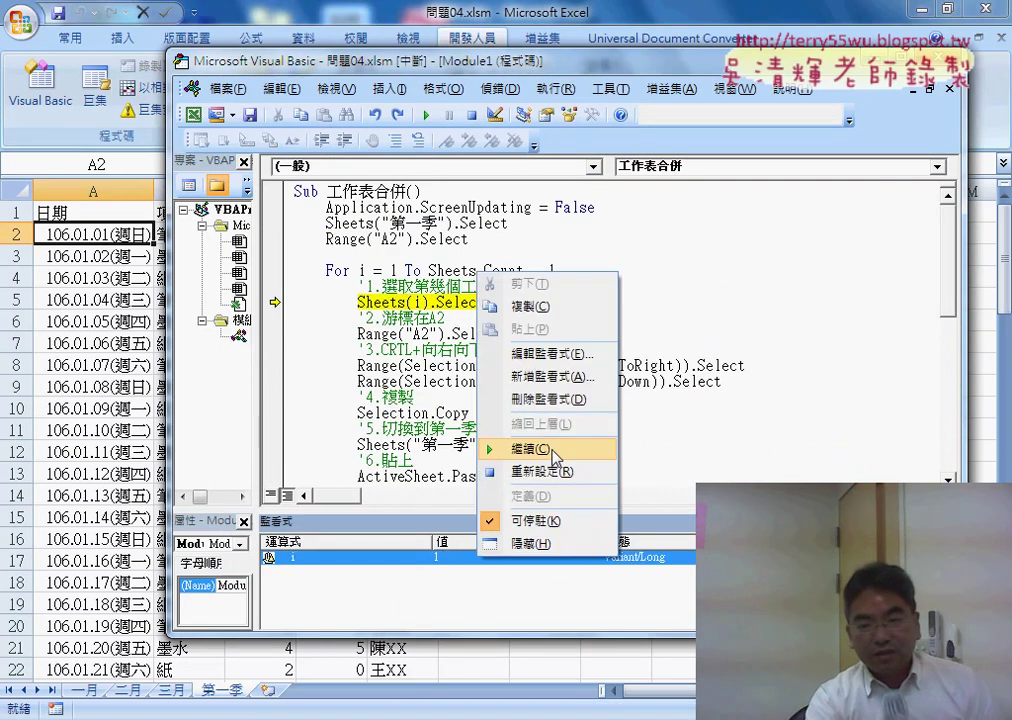
{"action": "left_click", "coordinate": [550, 398]}
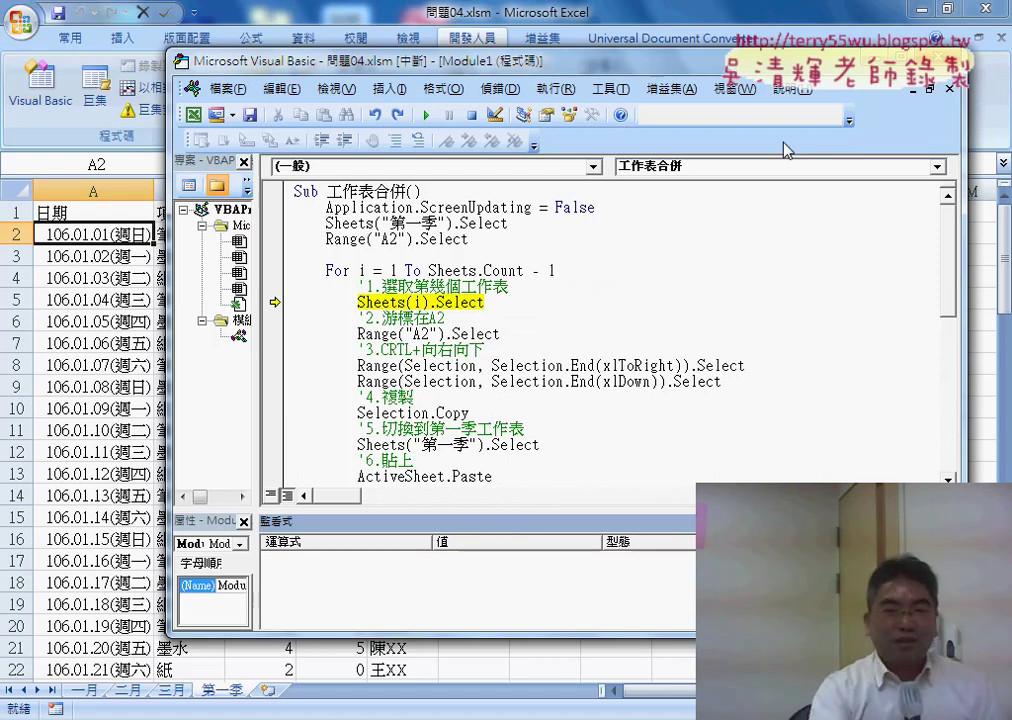
{"action": "left_click", "coordinate": [471, 115]}
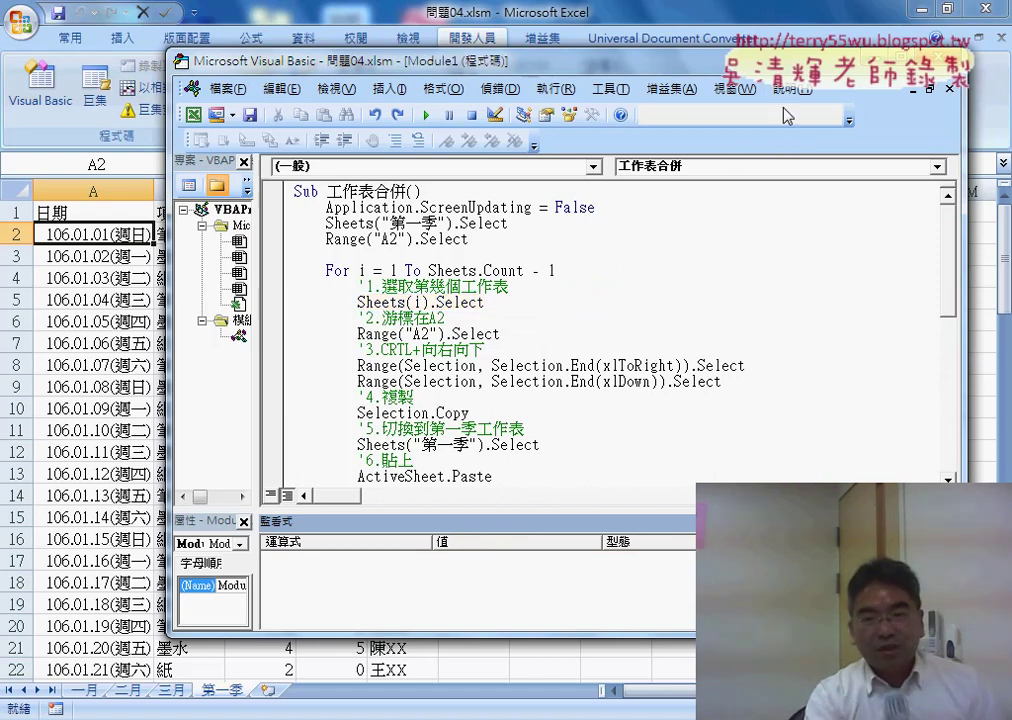
{"action": "key", "text": "alt+F11"}
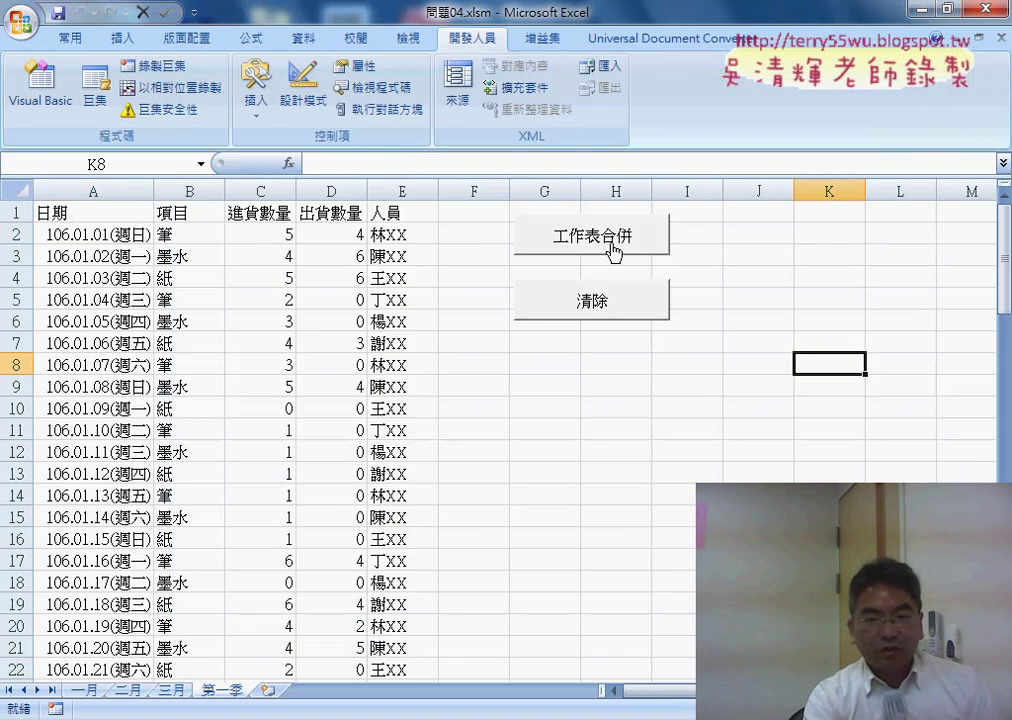
- Test the 清除 and 工作表合併 buttons, merging the monthly sheets into 第一季 again
{"action": "left_click", "coordinate": [576, 241]}
{"action": "left_click", "coordinate": [594, 318]}
{"action": "left_click", "coordinate": [604, 241]}
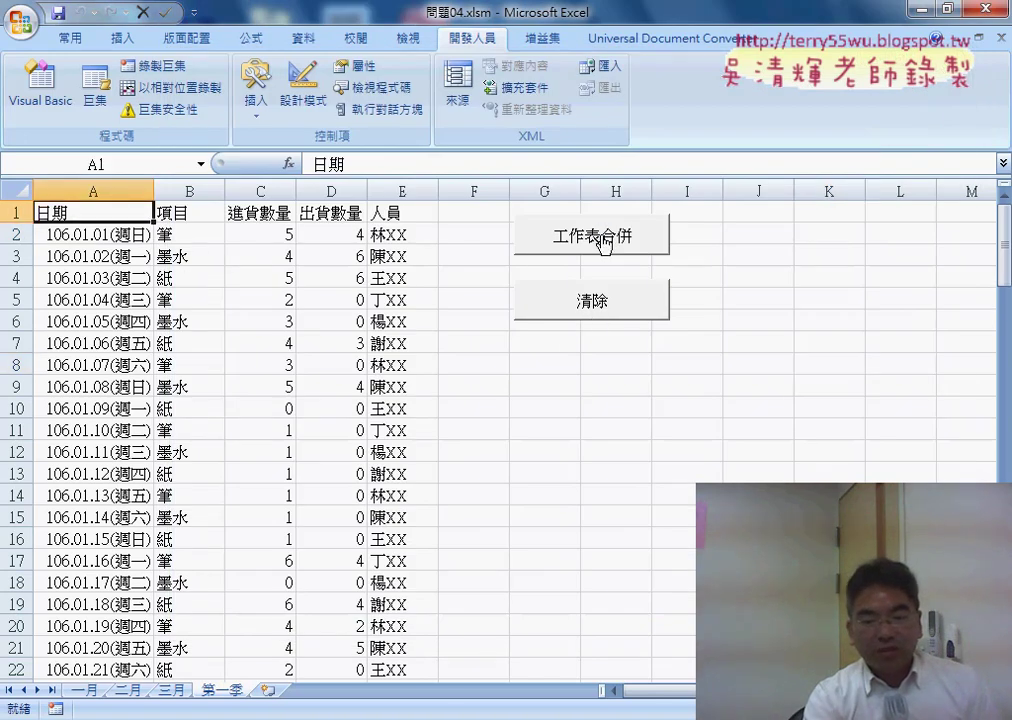
{"action": "left_click", "coordinate": [468, 716]}
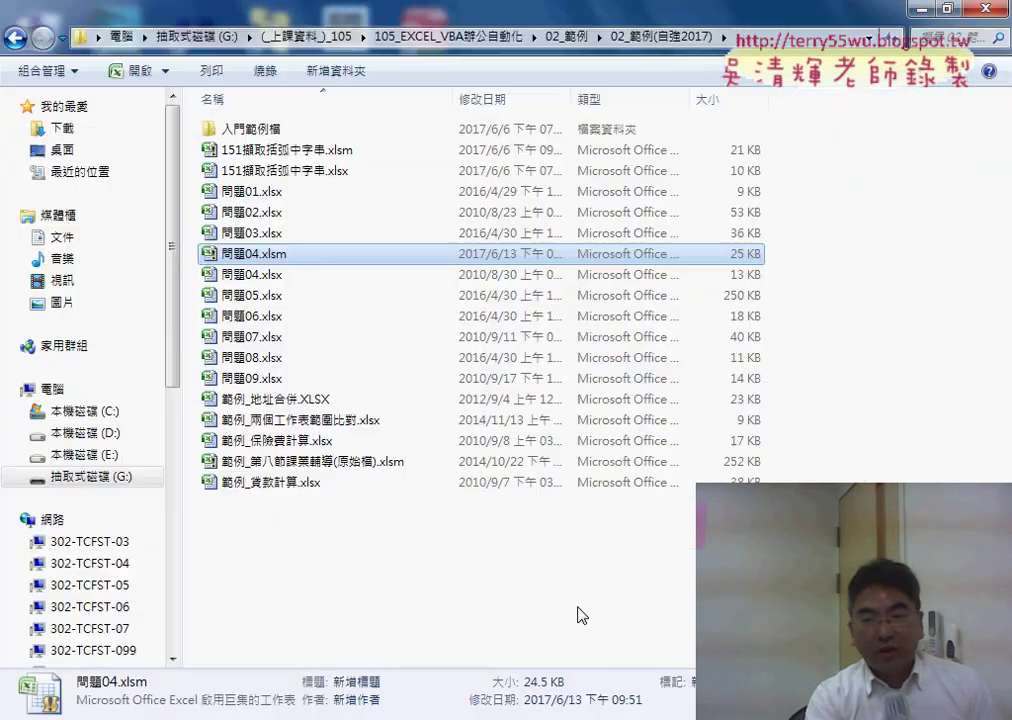
{"action": "left_click", "coordinate": [917, 10]}
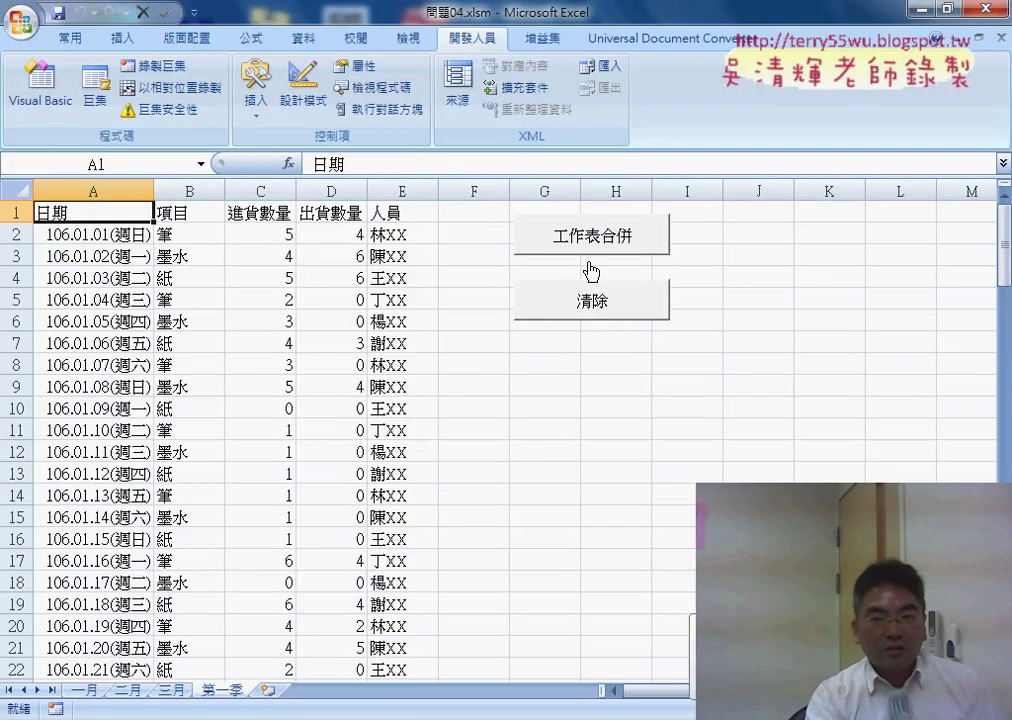
- Open the 工作表合併 button's assigned macro code through 指定巨集 and 編輯
{"action": "right_click", "coordinate": [591, 227]}
{"action": "left_click", "coordinate": [655, 385]}
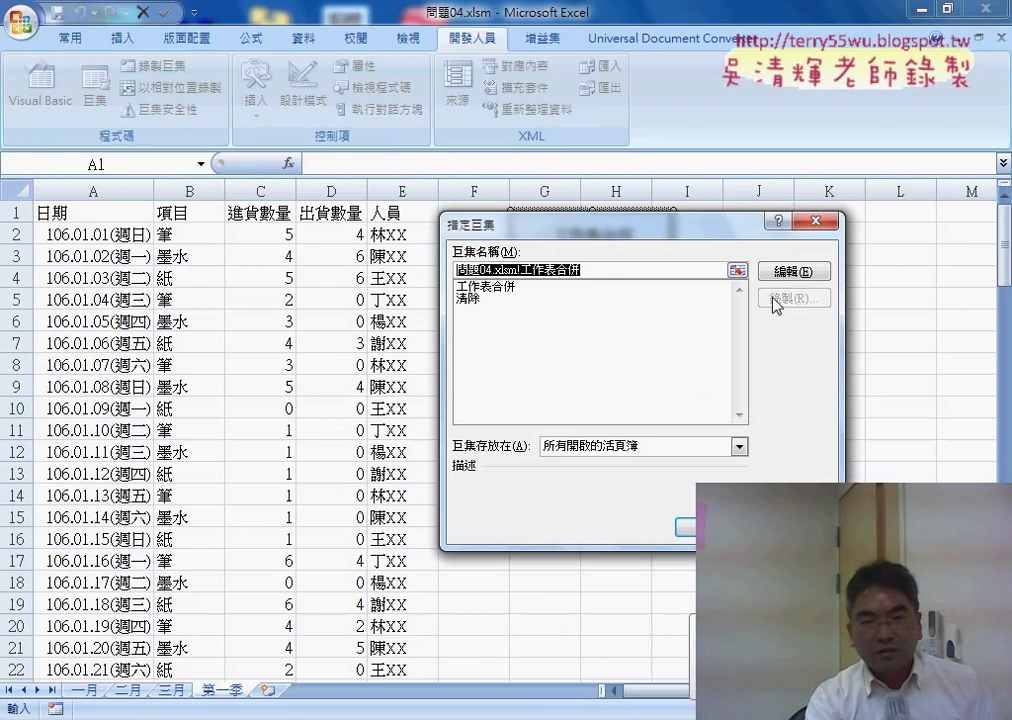
{"action": "left_click", "coordinate": [770, 332]}
{"action": "left_click", "coordinate": [470, 193]}
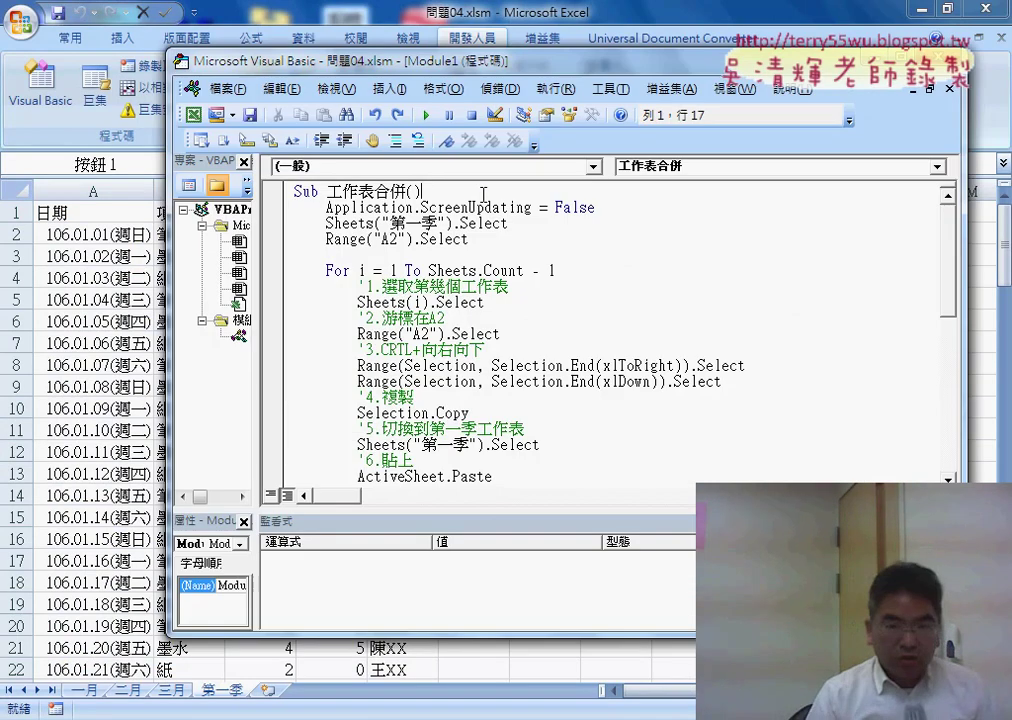
- Add an On Error Resume Next line under Sub 工作表合併() and close the Watch pane
{"action": "key", "text": "Return"}
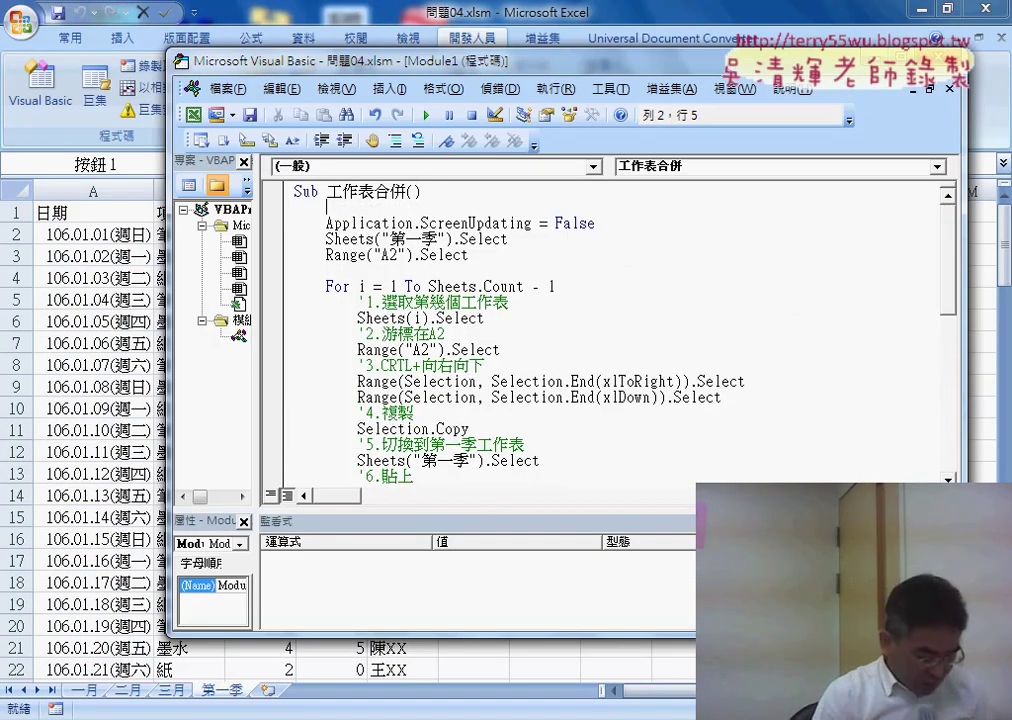
{"action": "key", "text": "Tab"}
{"action": "type", "text": "o"}
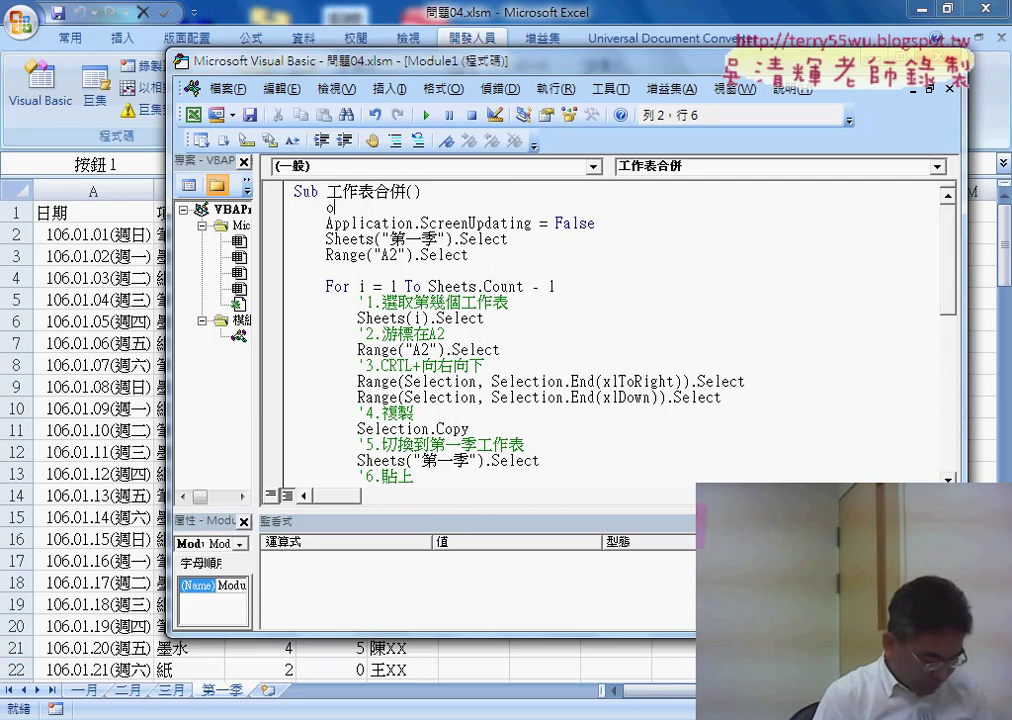
{"action": "type", "text": "n err"}
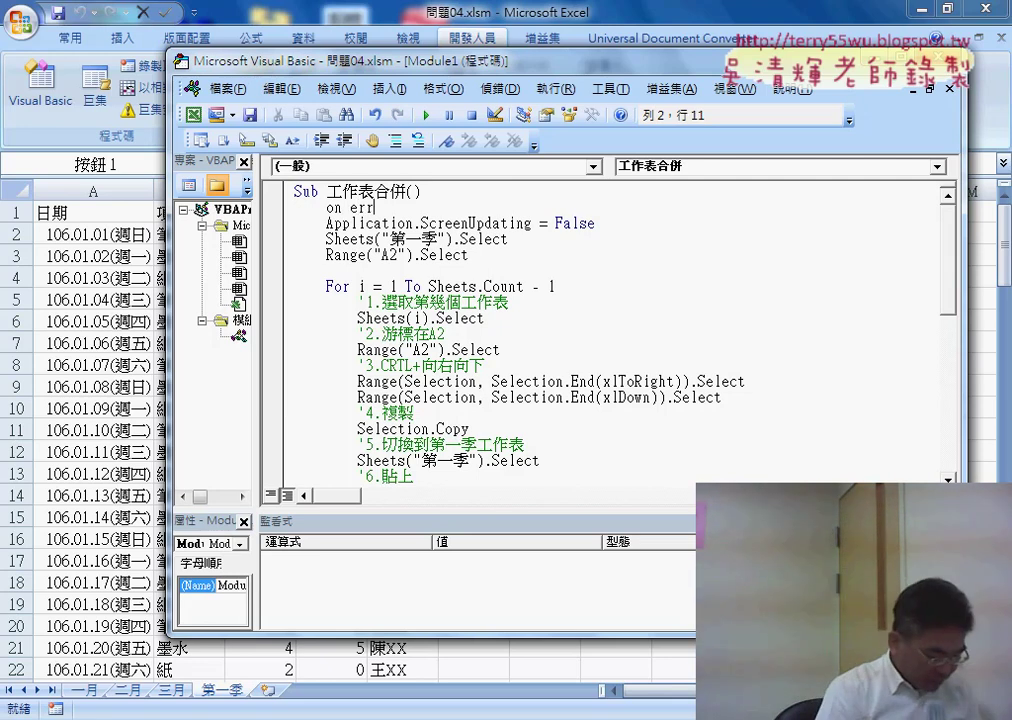
{"action": "type", "text": "or "}
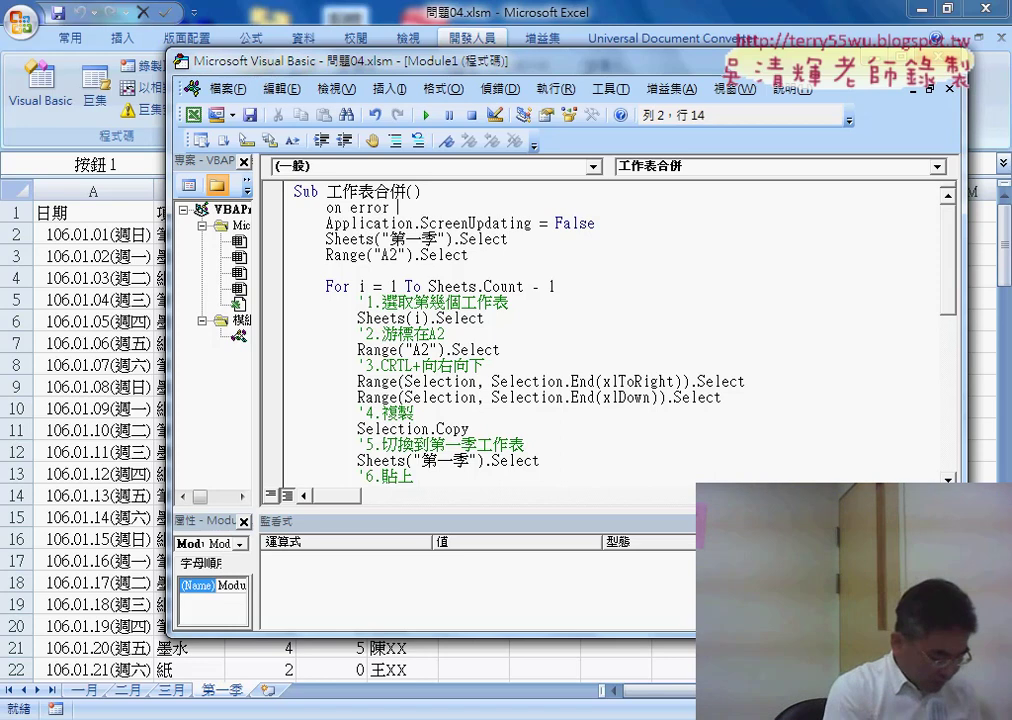
{"action": "type", "text": "resu"}
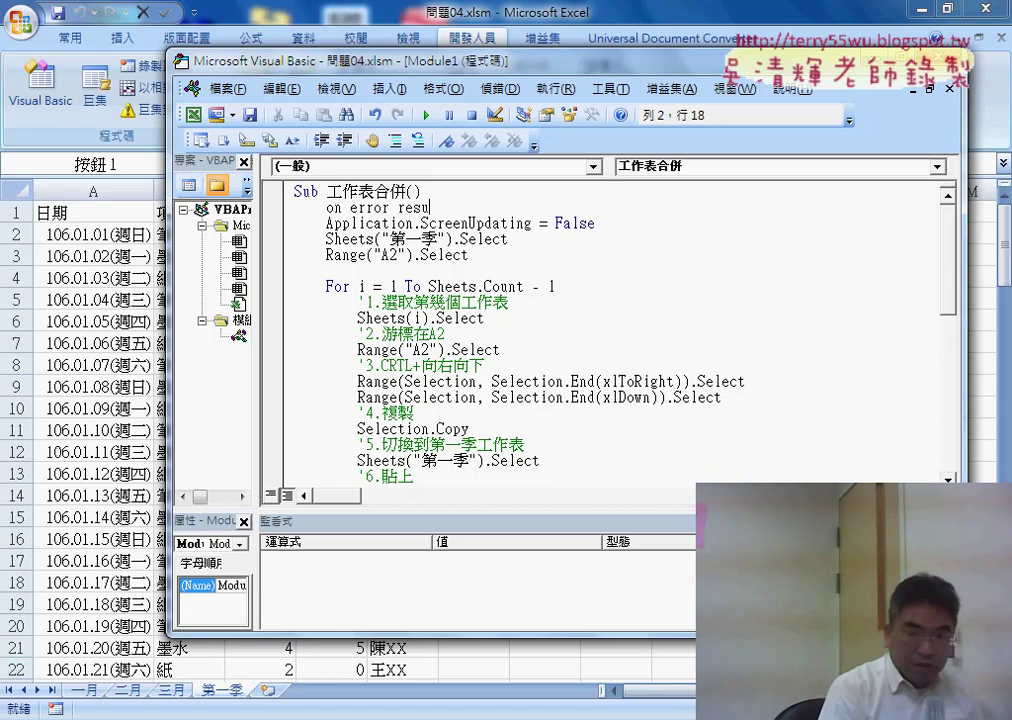
{"action": "type", "text": "me"}
{"action": "type", "text": " n"}
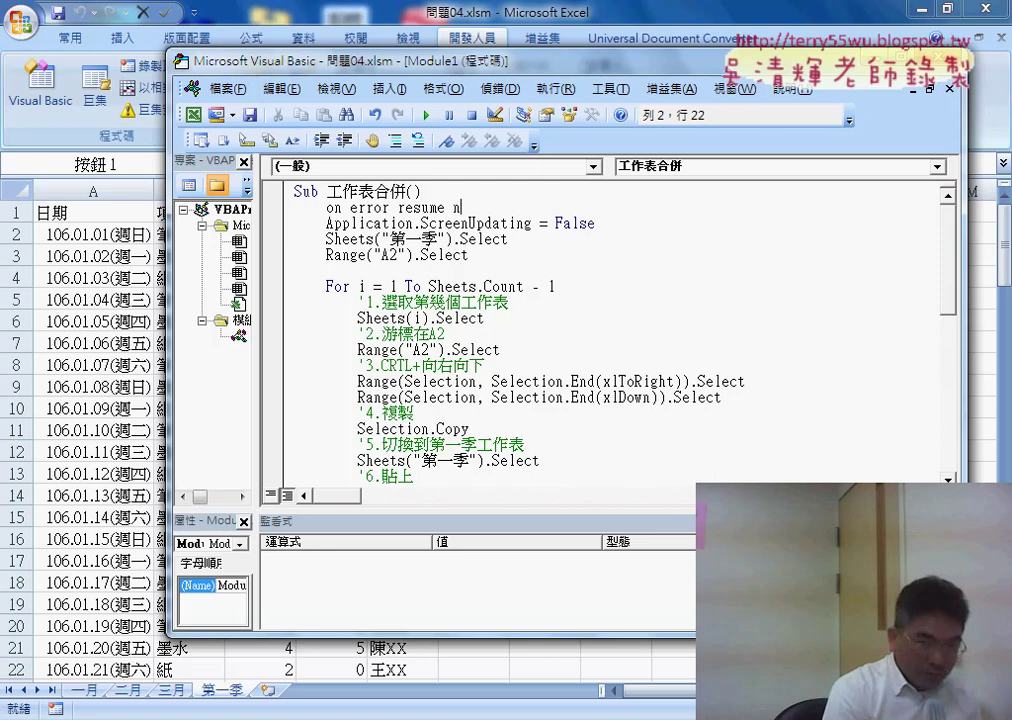
{"action": "type", "text": "ext"}
{"action": "key", "text": "Down"}
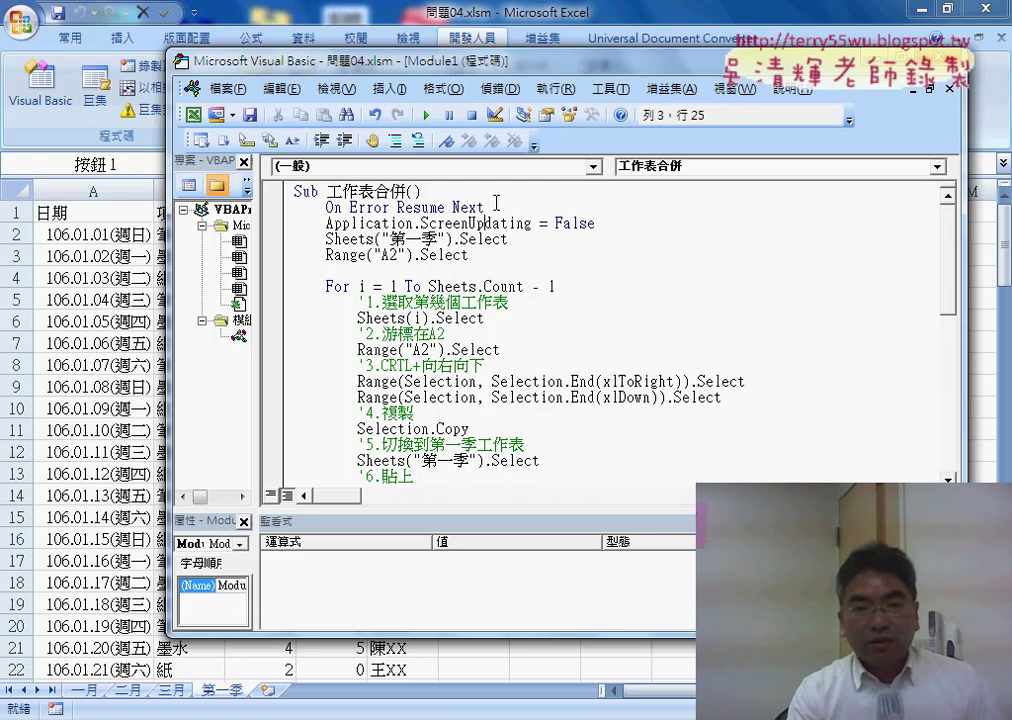
{"action": "left_click_drag", "start_coordinate": [486, 207], "coordinate": [325, 207]}
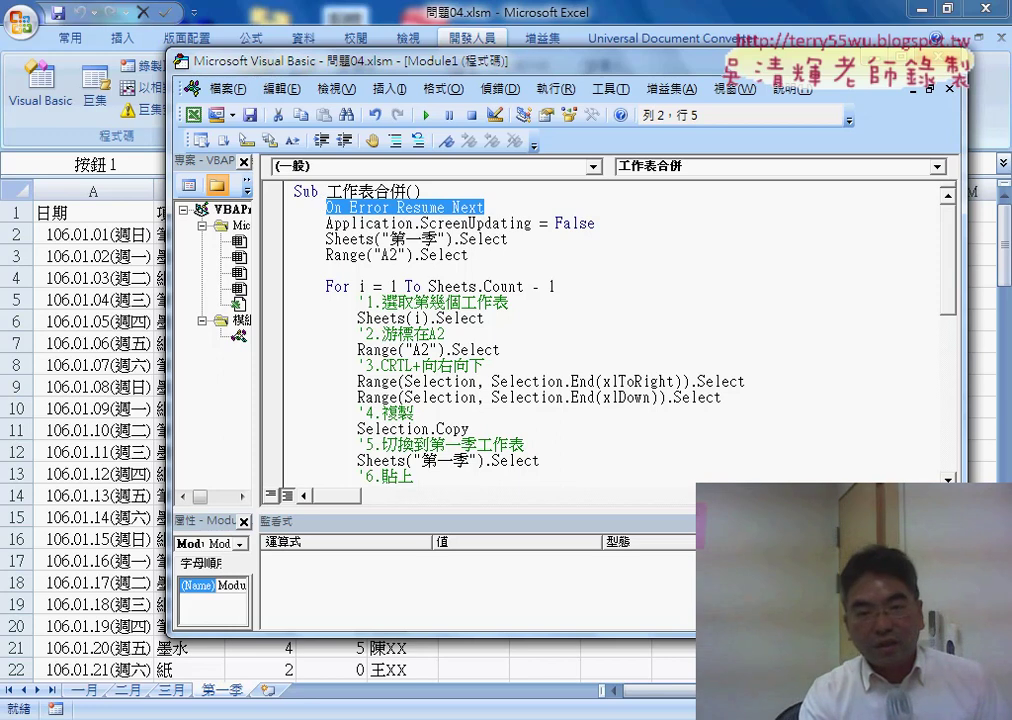
{"action": "left_click", "coordinate": [950, 521]}
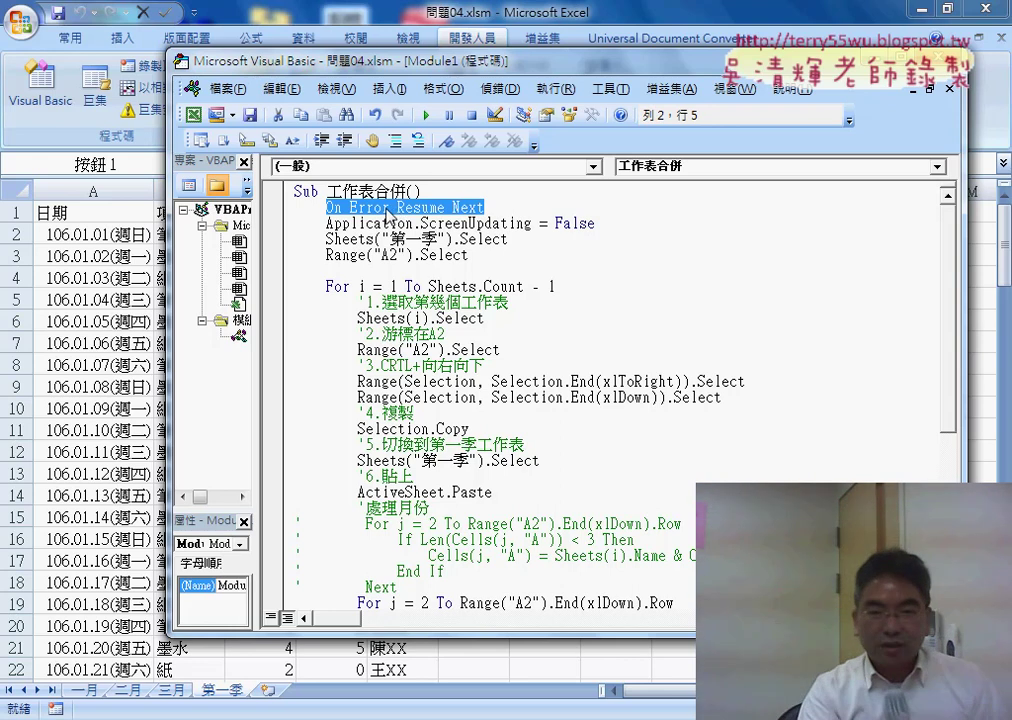
- Comment out the On Error Resume Next line with an apostrophe
{"action": "left_click", "coordinate": [348, 207]}
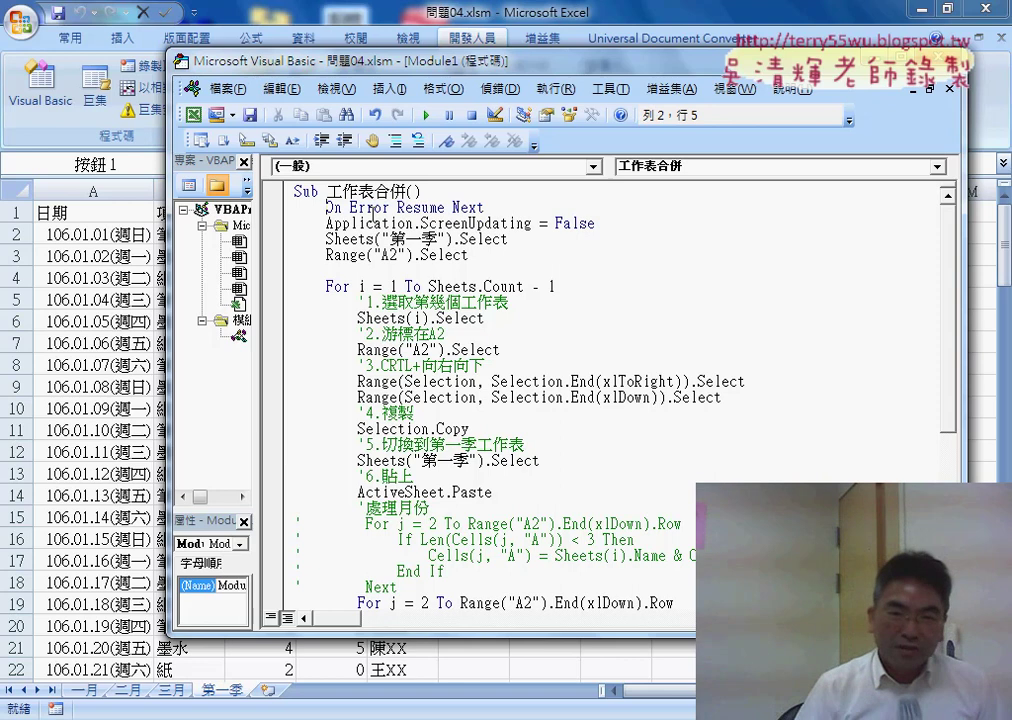
{"action": "left_click", "coordinate": [326, 207]}
{"action": "type", "text": "'"}
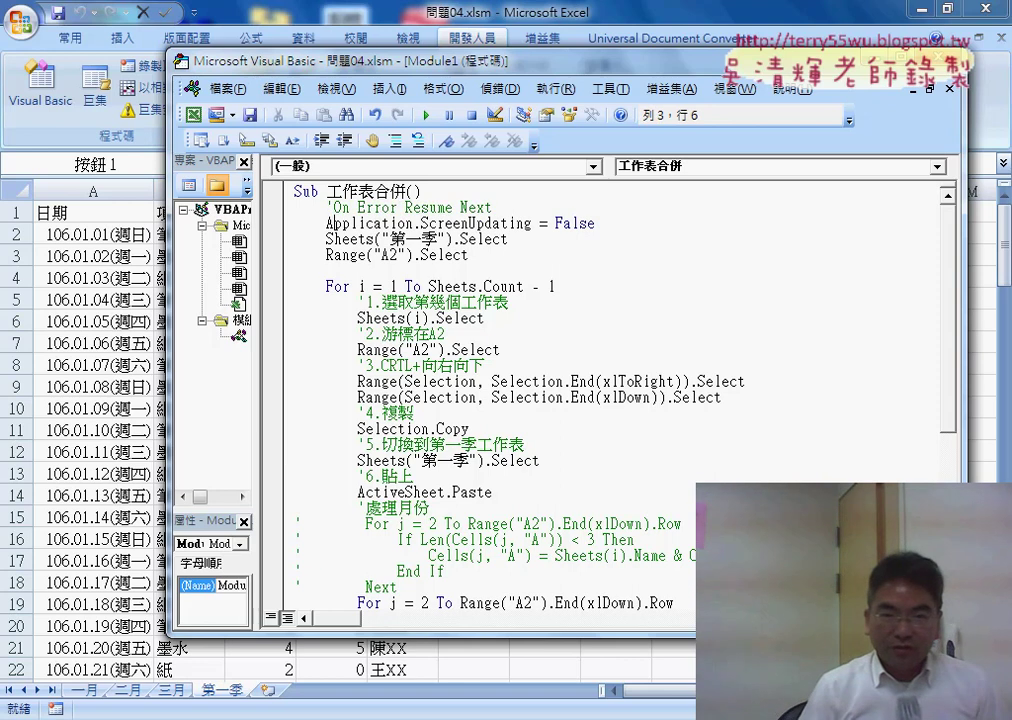
{"action": "key", "text": "BackSpace"}
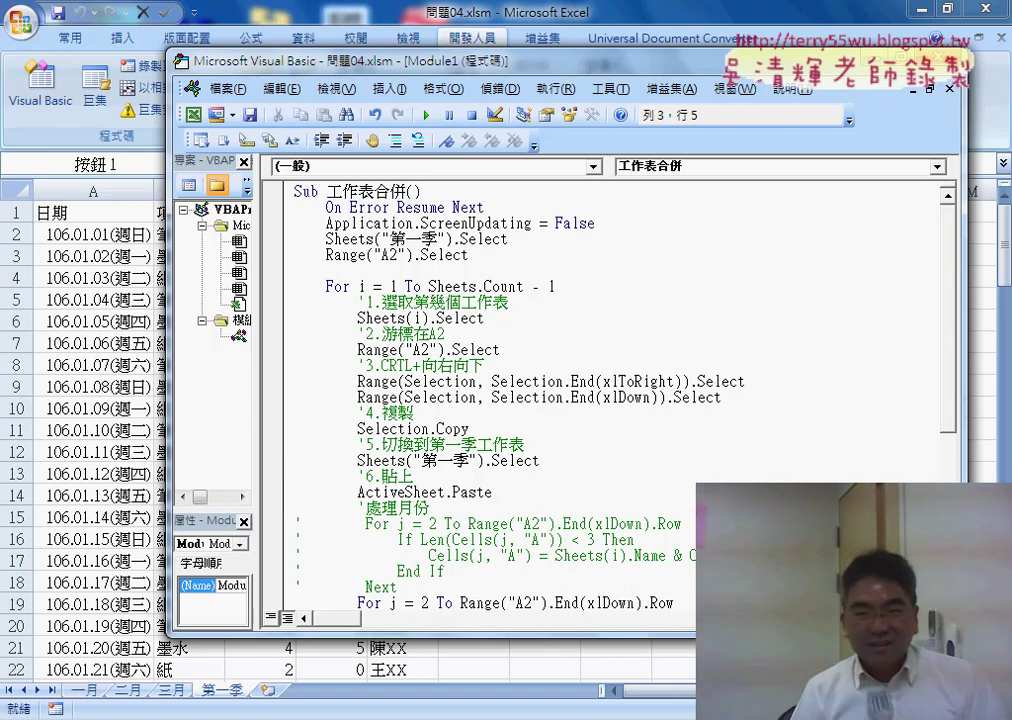
{"action": "left_click", "coordinate": [325, 207]}
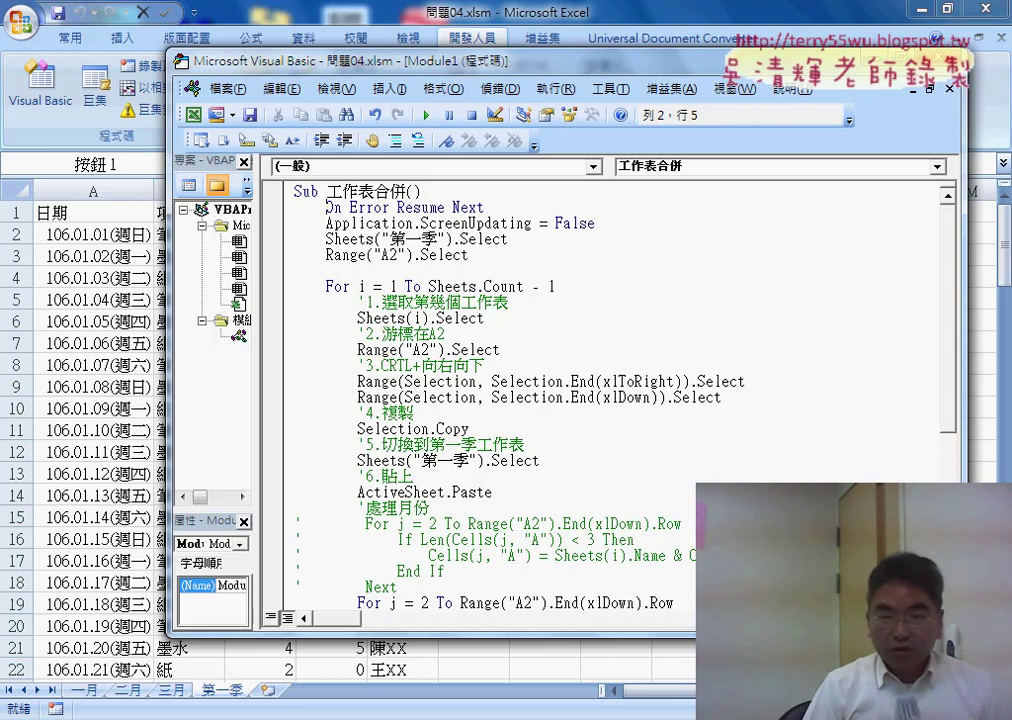
{"action": "type", "text": "'"}
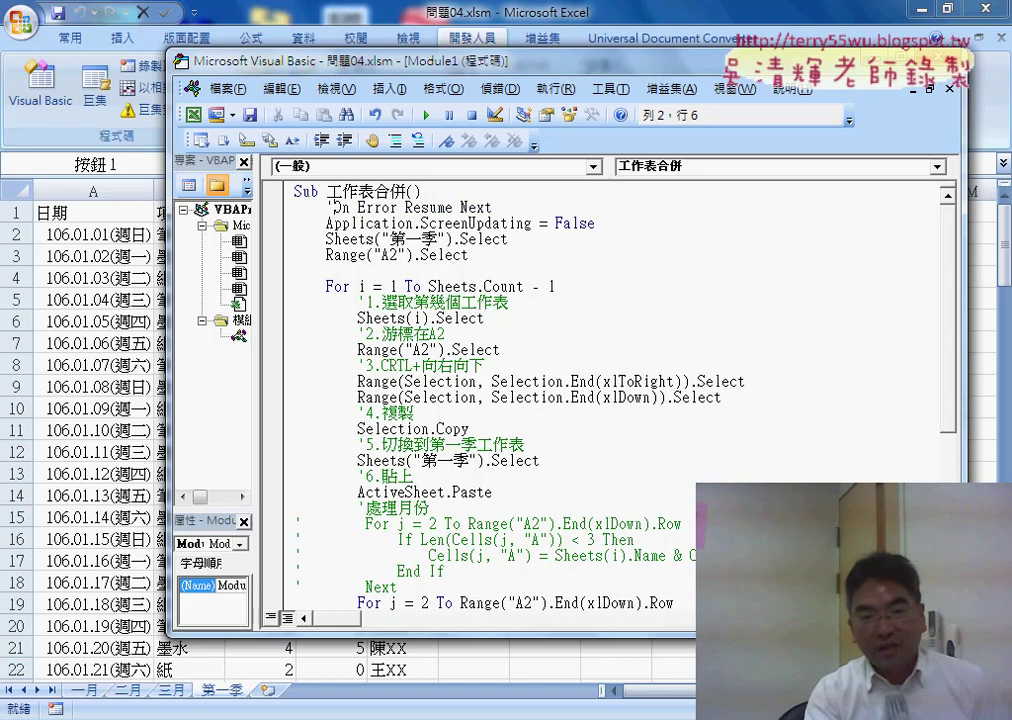
- Scroll down and select the NumberFormatLocal part of the date line
{"action": "left_click", "coordinate": [479, 330]}
{"action": "scroll", "coordinate": [520, 360], "scroll_direction": "down", "scroll_amount": 2}
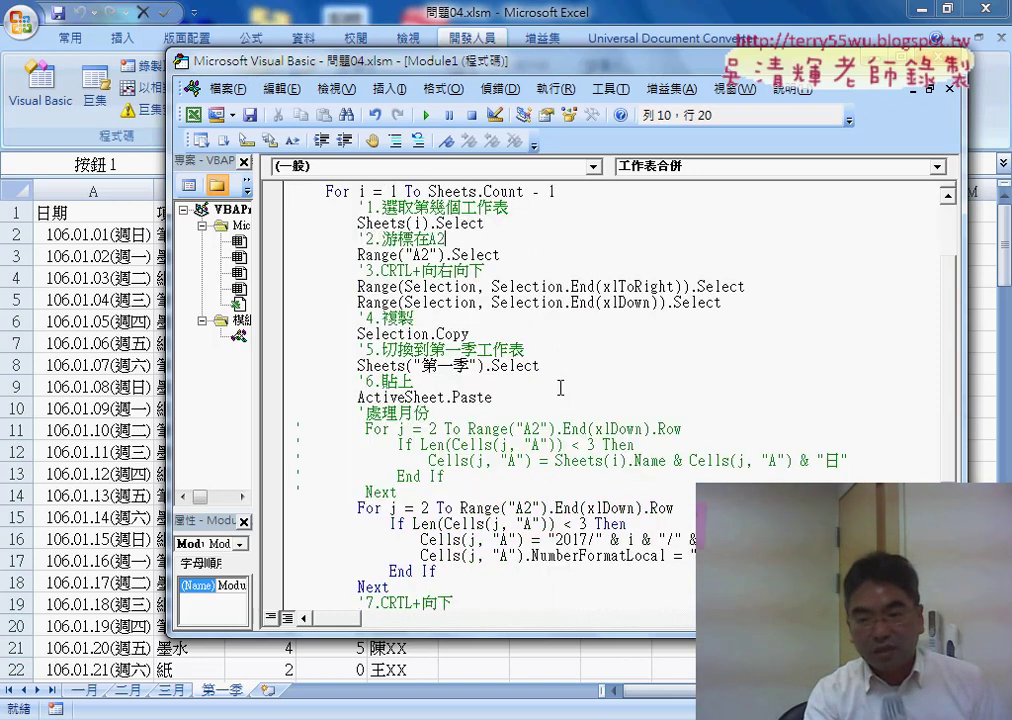
{"action": "scroll", "coordinate": [565, 390], "scroll_direction": "down", "scroll_amount": 1}
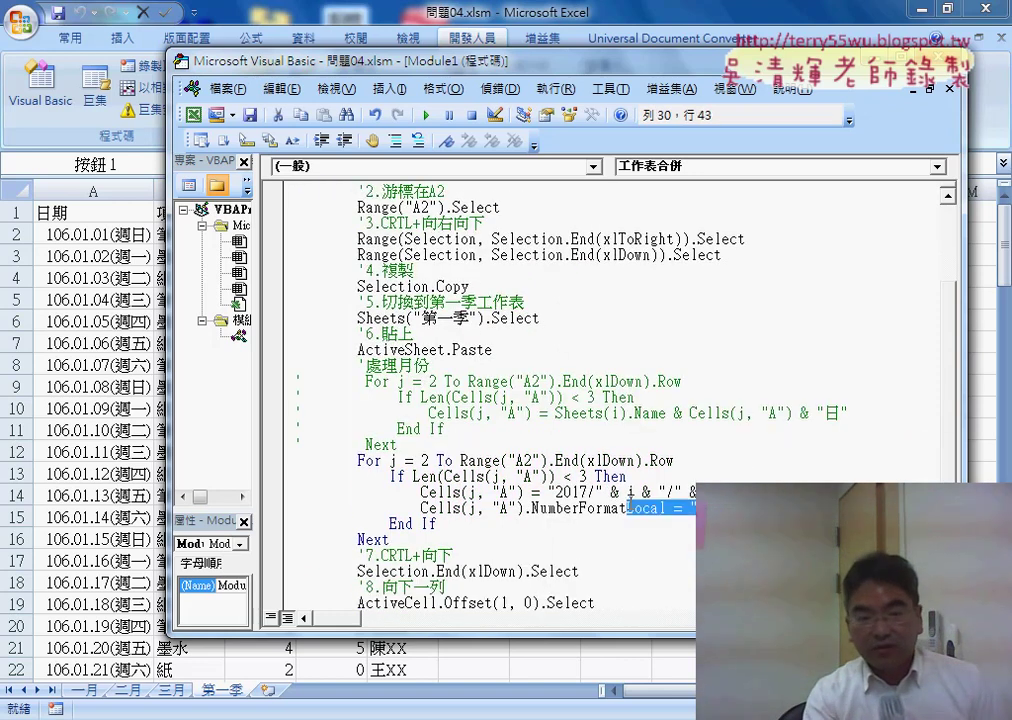
{"action": "left_click_drag", "start_coordinate": [690, 508], "coordinate": [531, 508]}
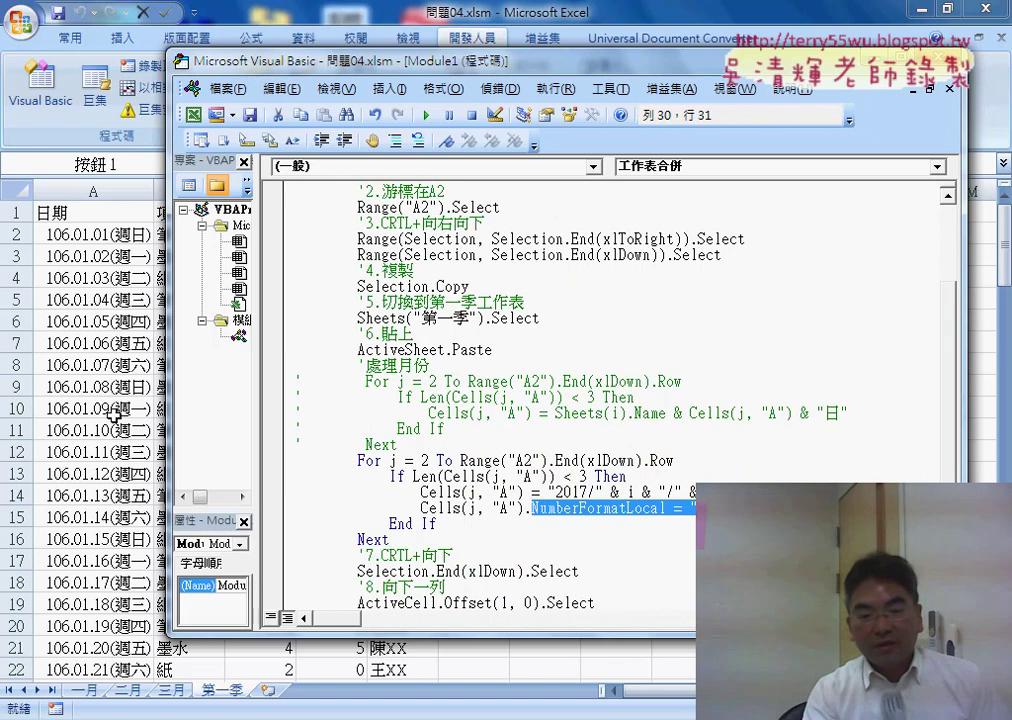
- In Google Drive, go to 單元04_工作表合併 > 範例：104捐款明細 and preview 範例：104捐款明細.xlsx
{"action": "mouse_move", "coordinate": [455, 716]}
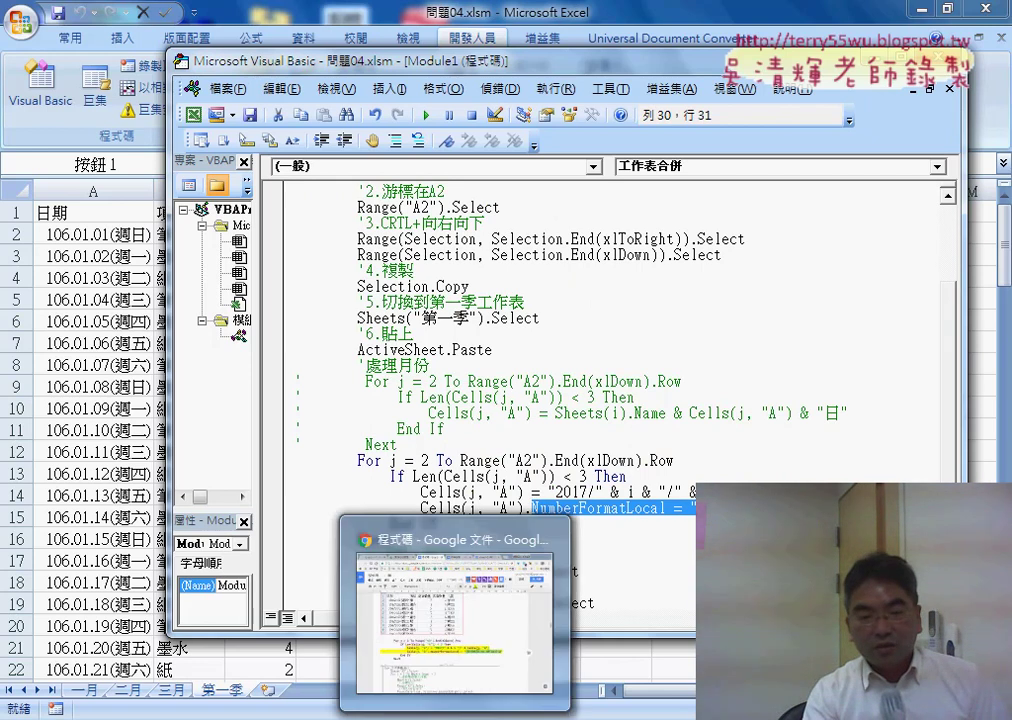
{"action": "left_click", "coordinate": [463, 690]}
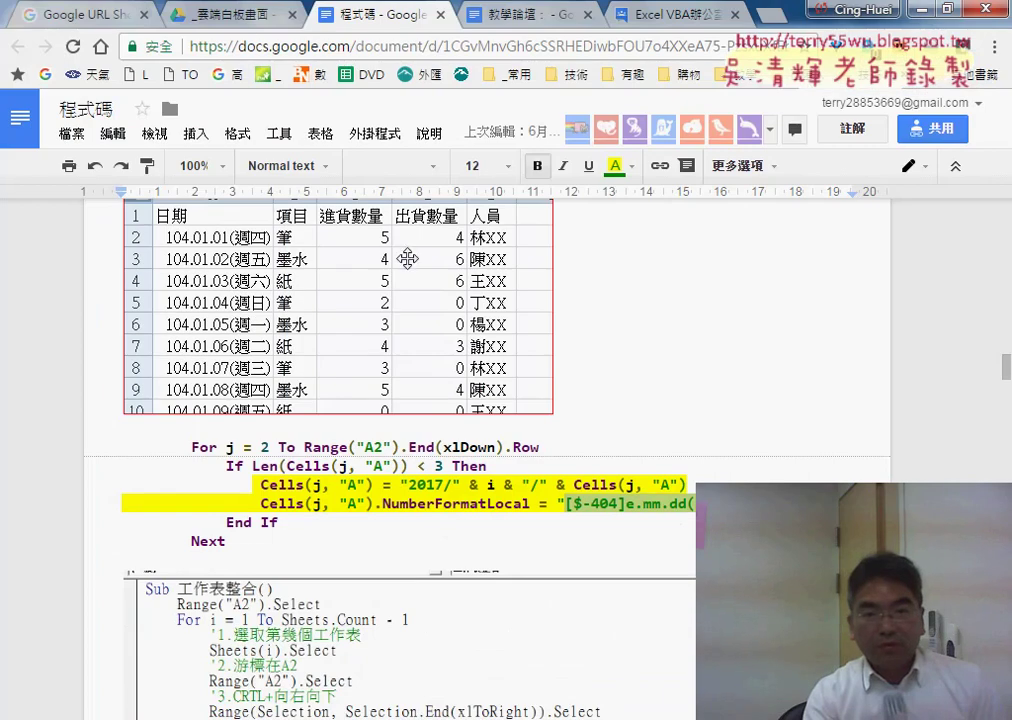
{"action": "left_click", "coordinate": [215, 15]}
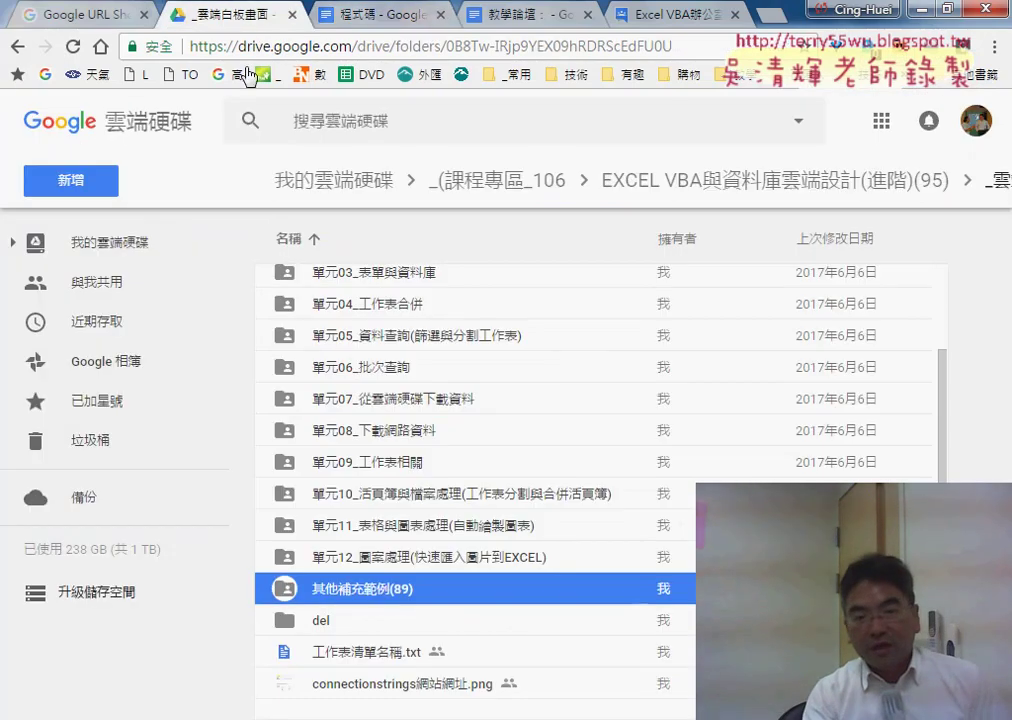
{"action": "scroll", "coordinate": [427, 494], "scroll_direction": "up", "scroll_amount": 1}
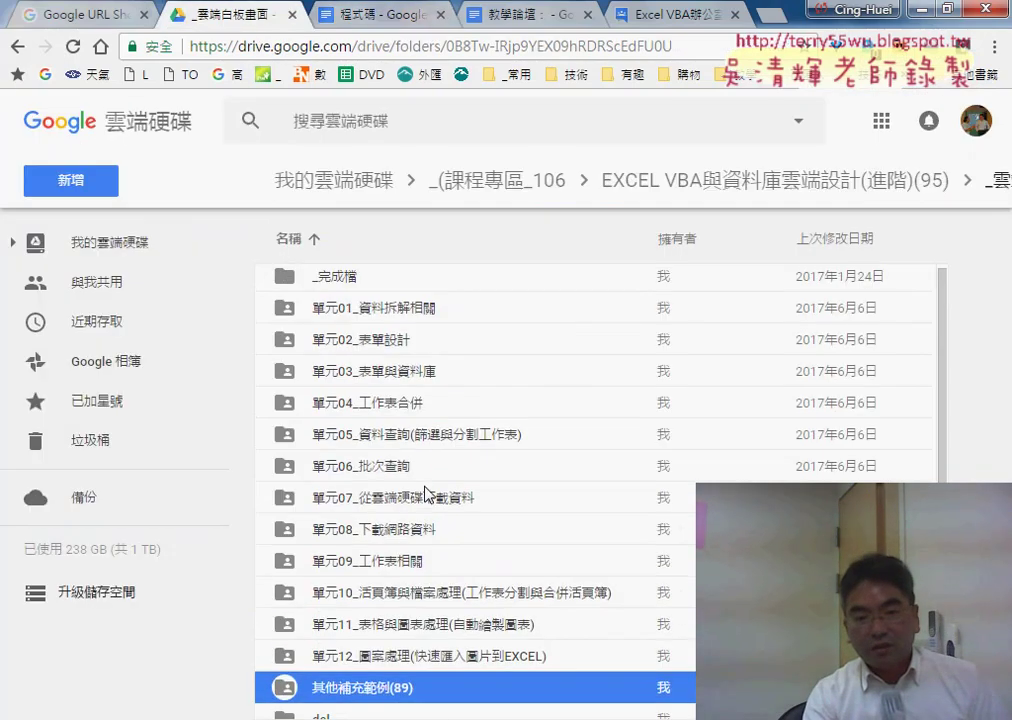
{"action": "double_click", "coordinate": [403, 410]}
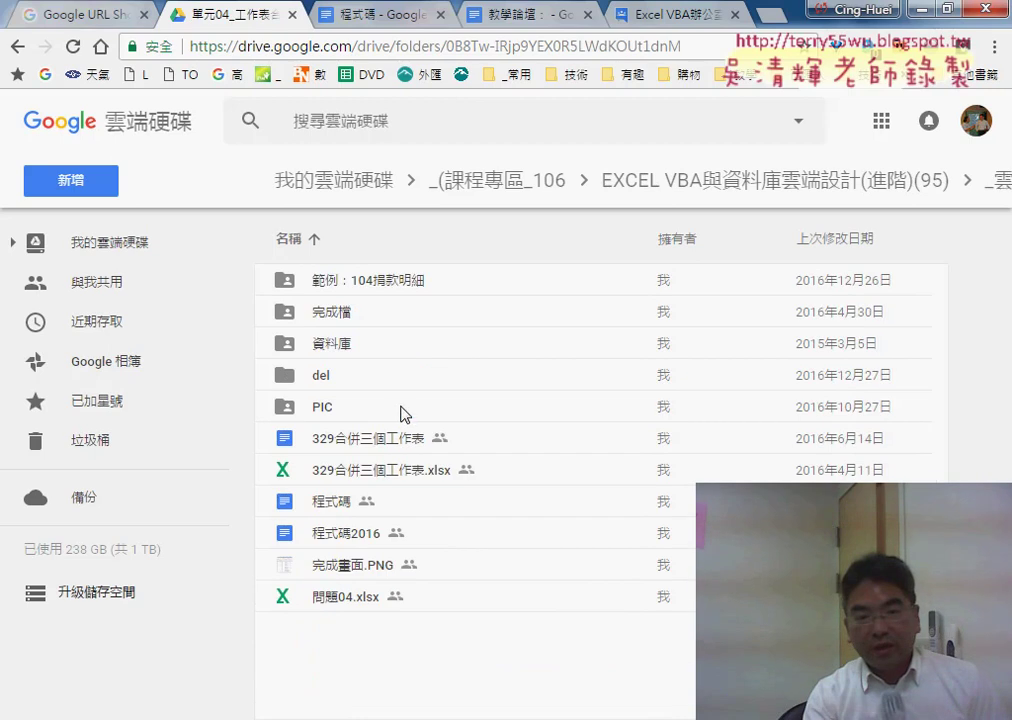
{"action": "double_click", "coordinate": [393, 284]}
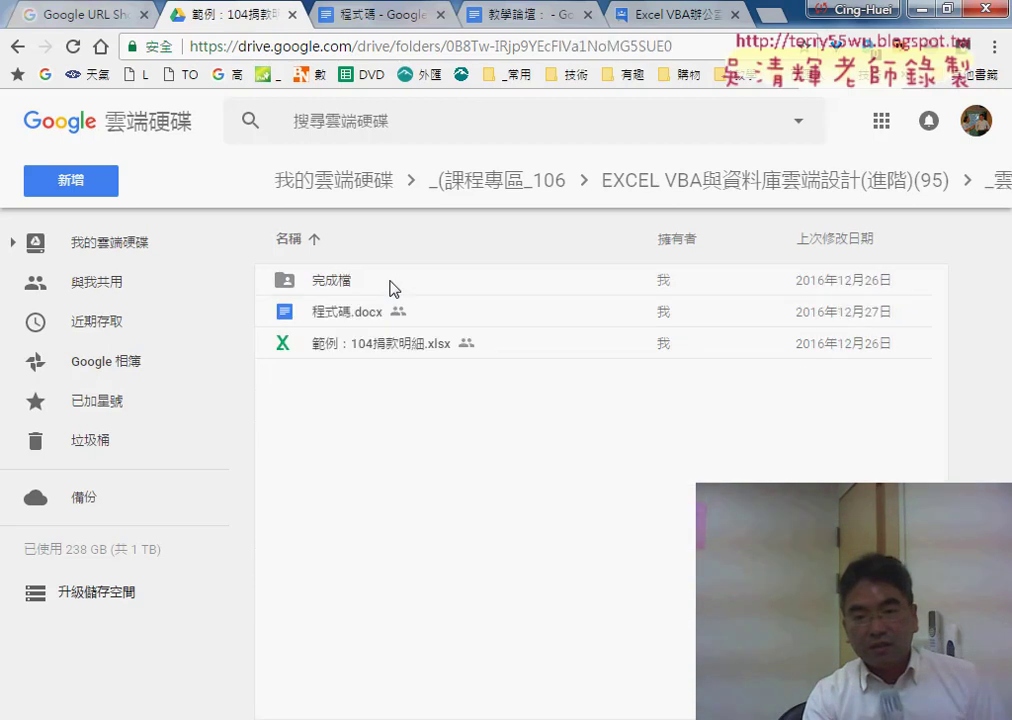
{"action": "left_click", "coordinate": [391, 348]}
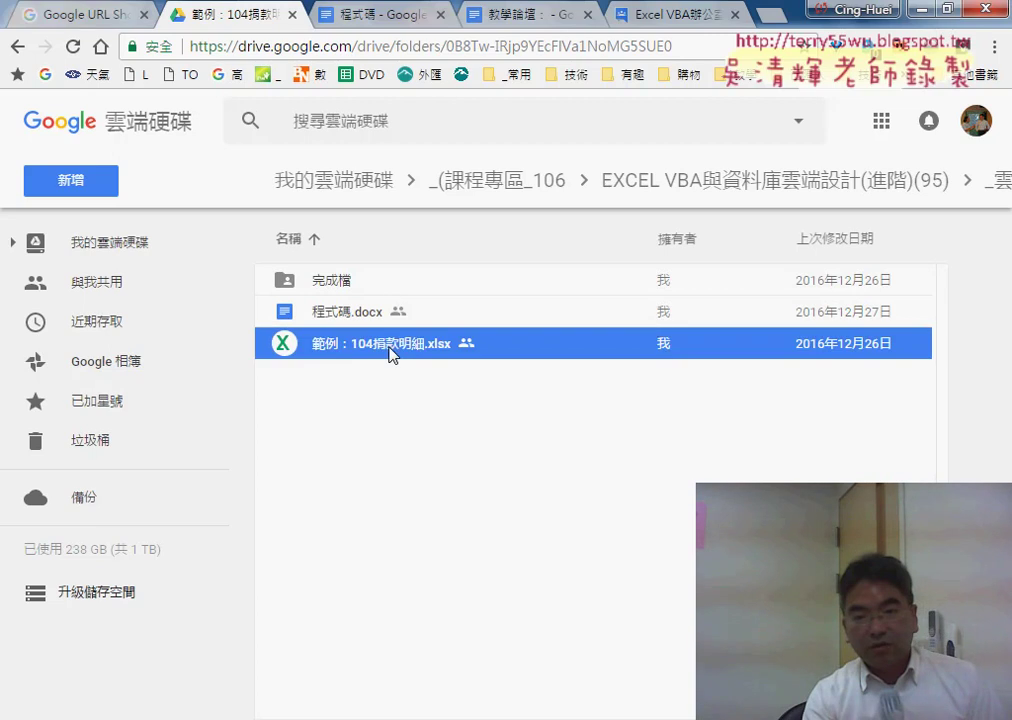
{"action": "double_click", "coordinate": [520, 343]}
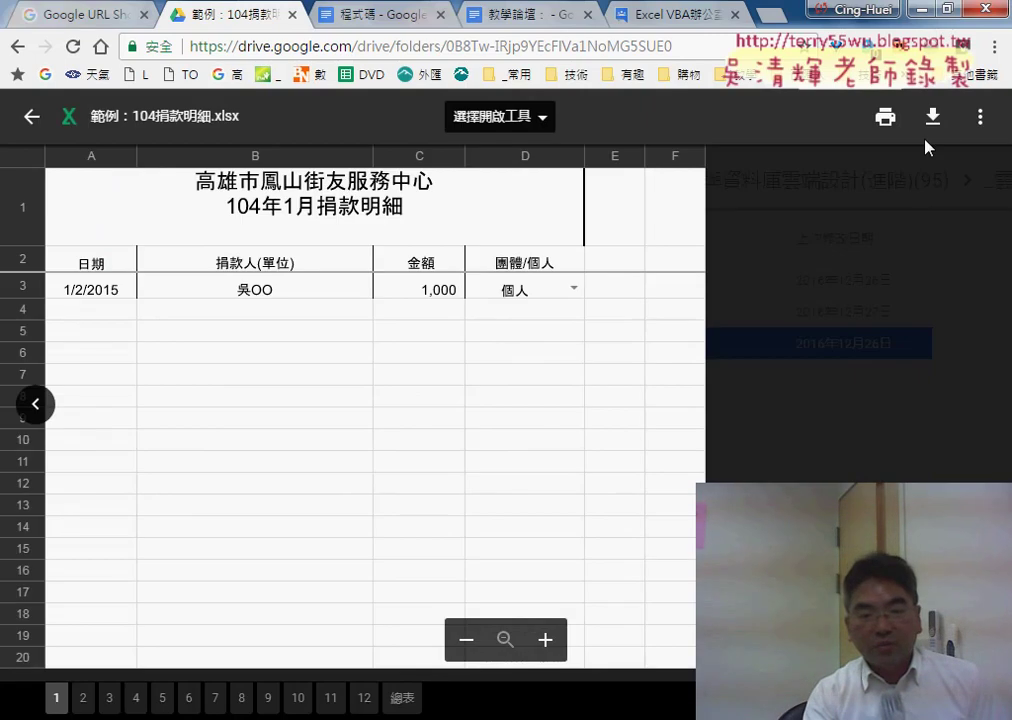
- Download and save the donation workbook, then open it from the download bar
{"action": "left_click", "coordinate": [932, 118]}
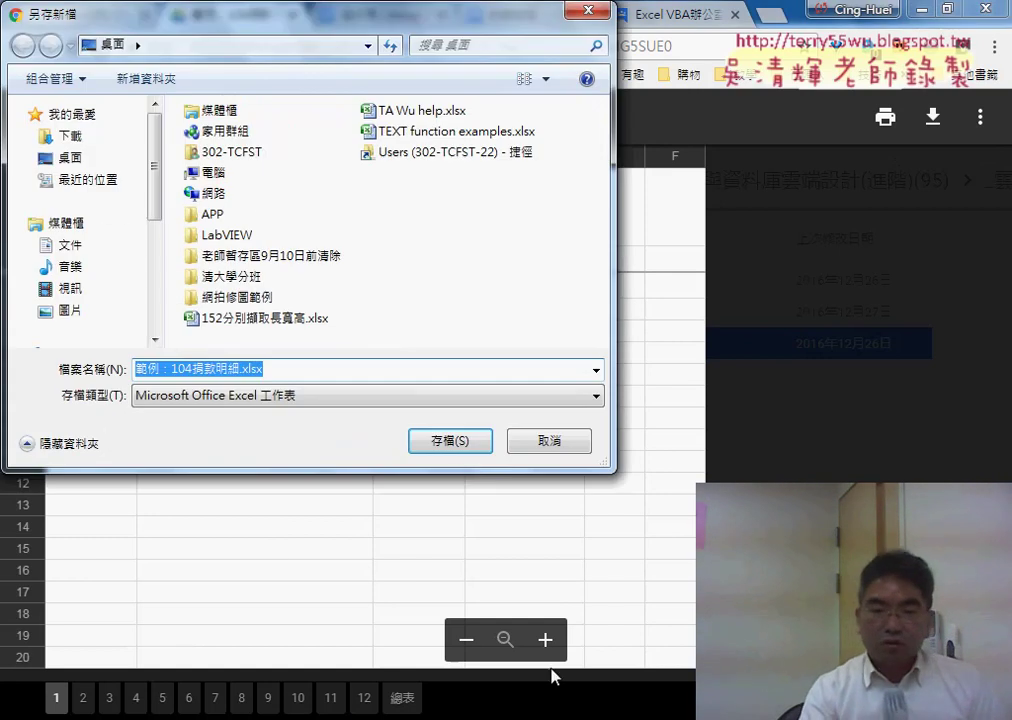
{"action": "left_click", "coordinate": [451, 443]}
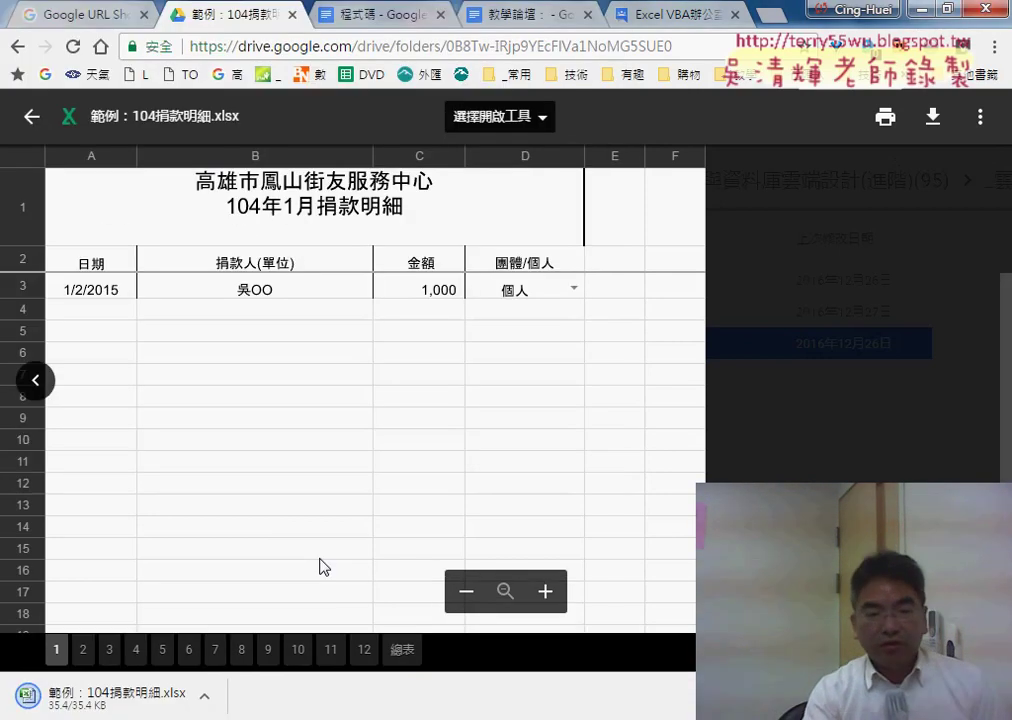
{"action": "left_click", "coordinate": [204, 697]}
{"action": "left_click", "coordinate": [279, 571]}
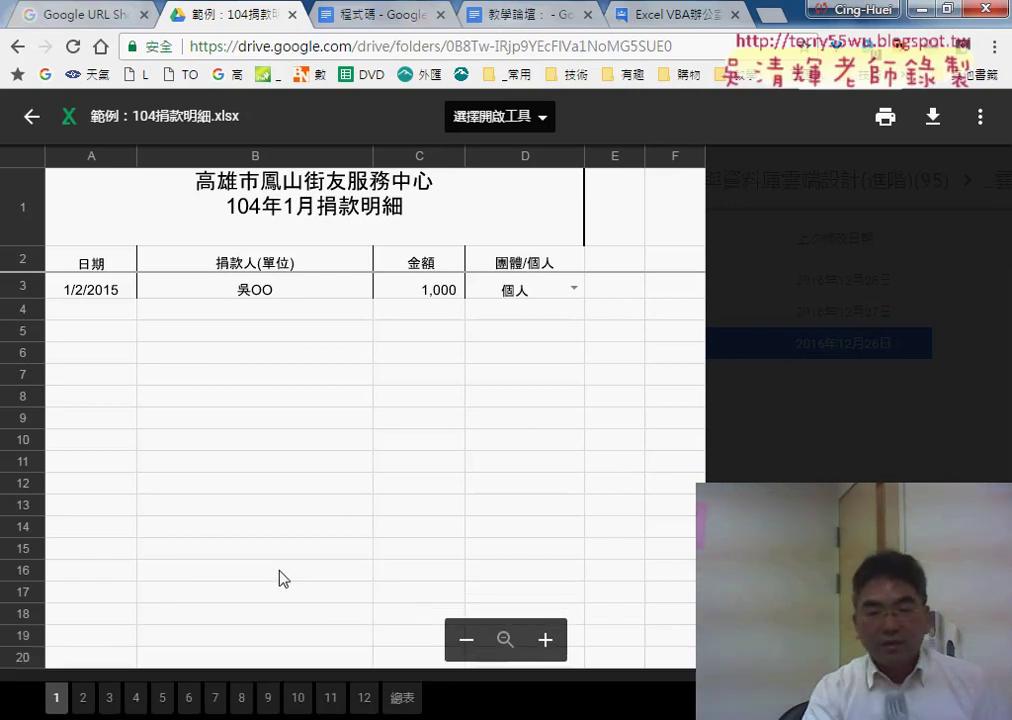
{"action": "mouse_move", "coordinate": [508, 719]}
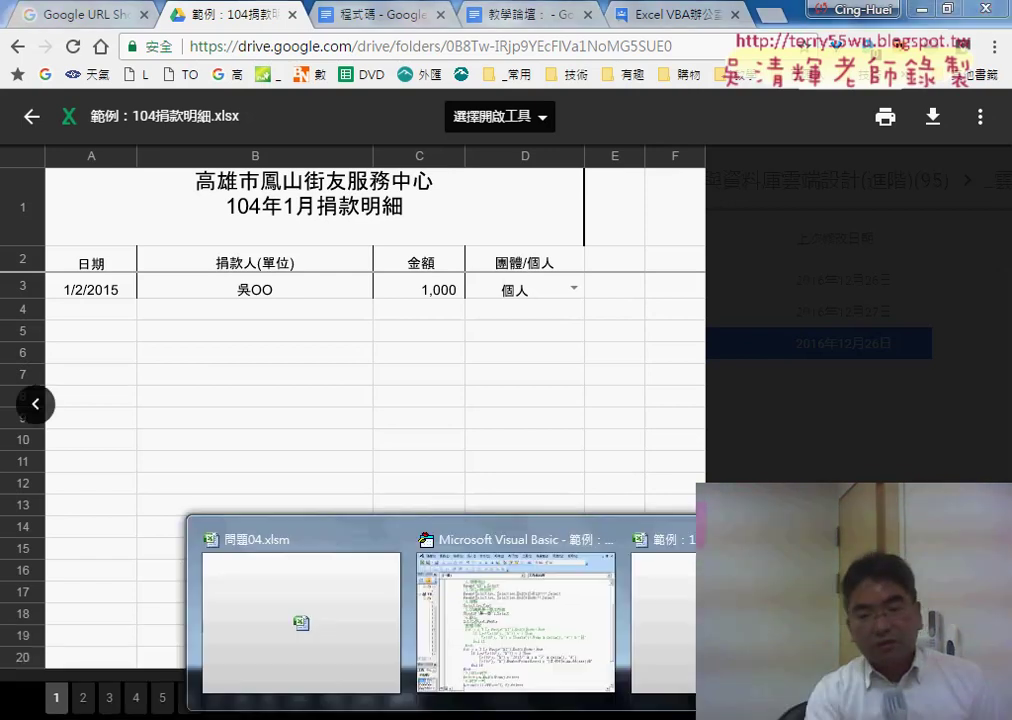
- Bring the donation workbook forward in Excel and view the 總表 sheet and sheets 1–3
{"action": "left_click", "coordinate": [663, 620]}
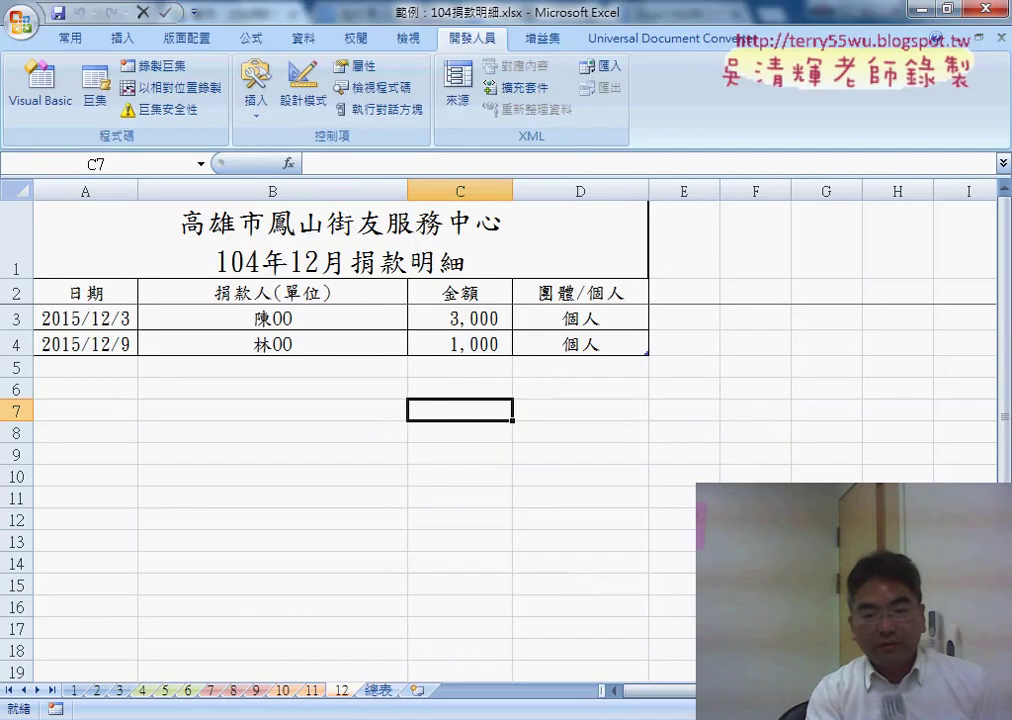
{"action": "left_click", "coordinate": [377, 690]}
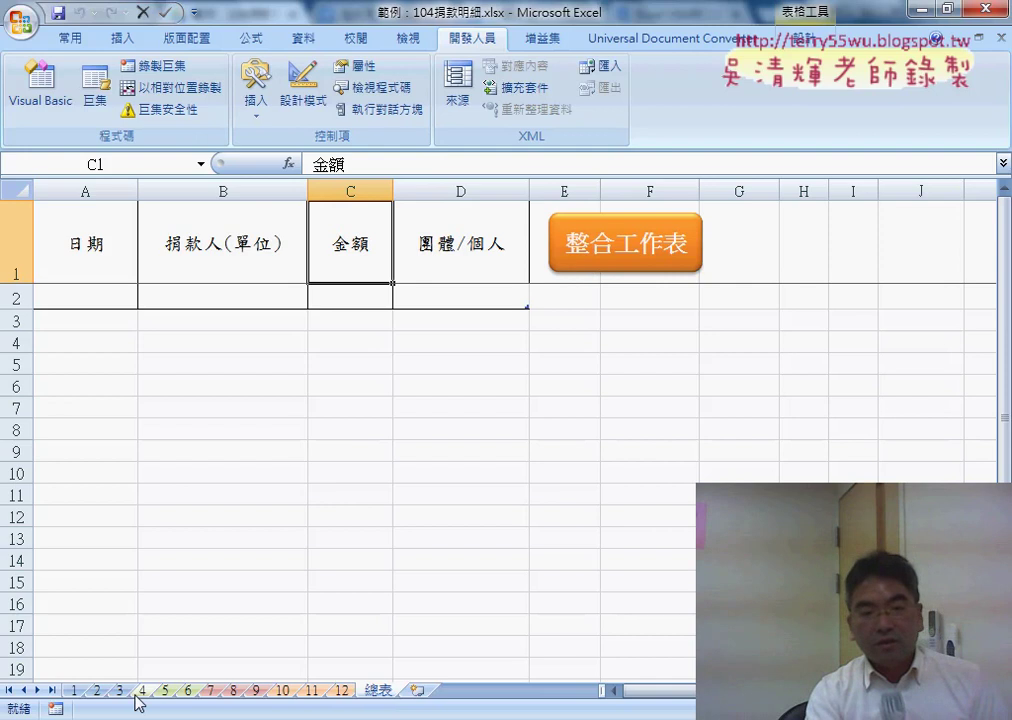
{"action": "left_click", "coordinate": [74, 692]}
{"action": "left_click", "coordinate": [97, 692]}
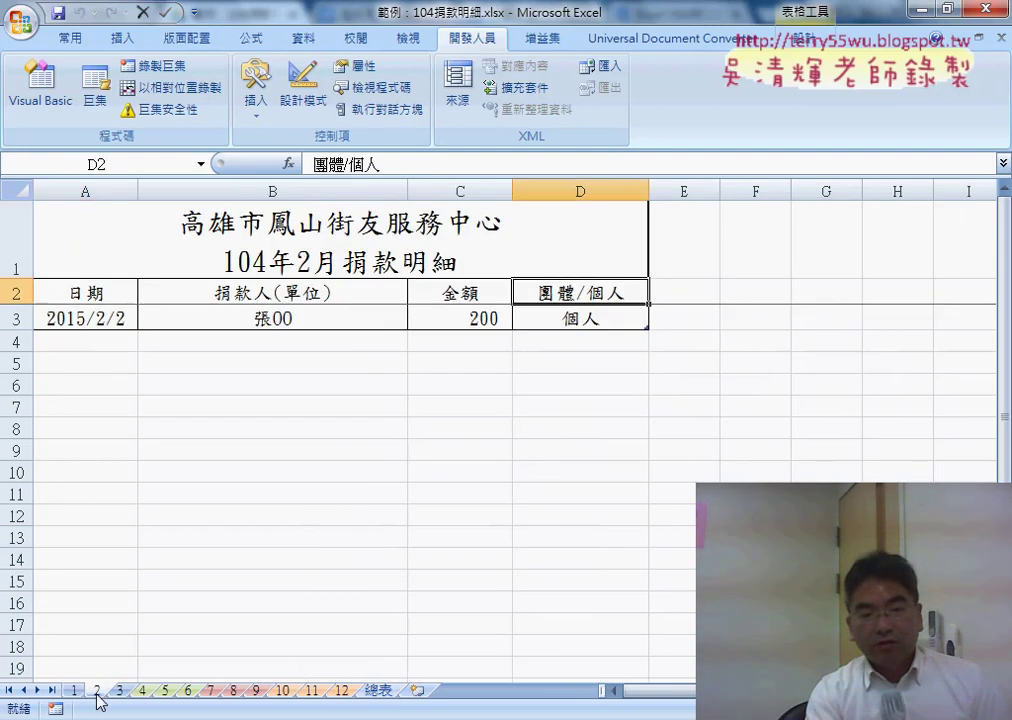
{"action": "left_click", "coordinate": [116, 692]}
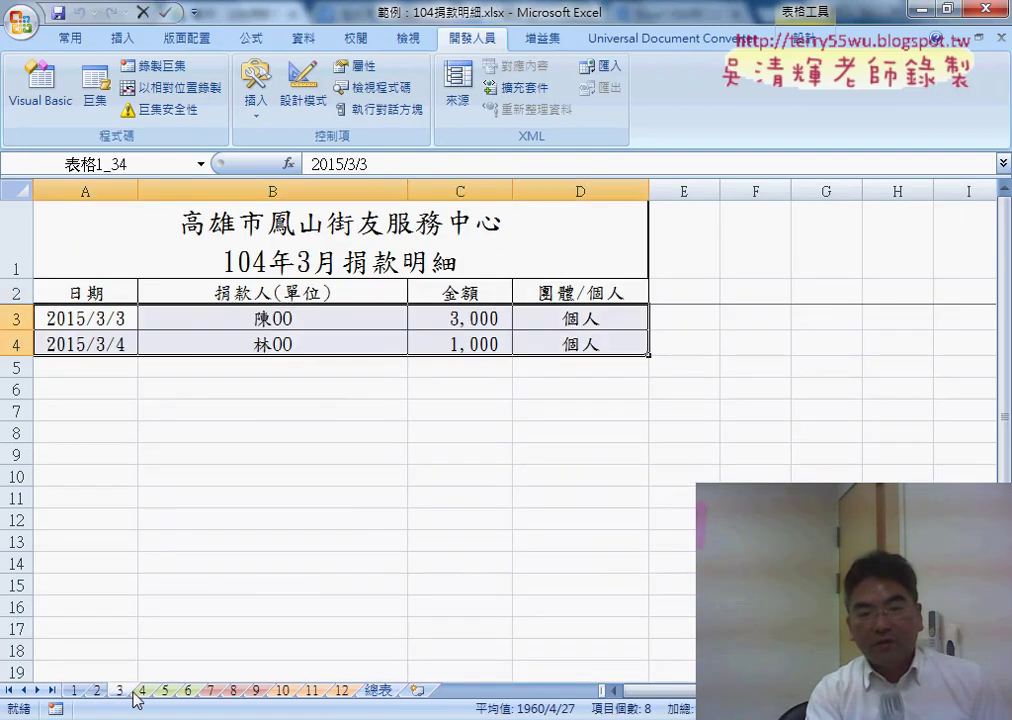
- Browse monthly sheets 4–8, select A3:D5, then return to the 總表 sheet
{"action": "left_click", "coordinate": [142, 691]}
{"action": "left_click", "coordinate": [165, 691]}
{"action": "left_click", "coordinate": [188, 691]}
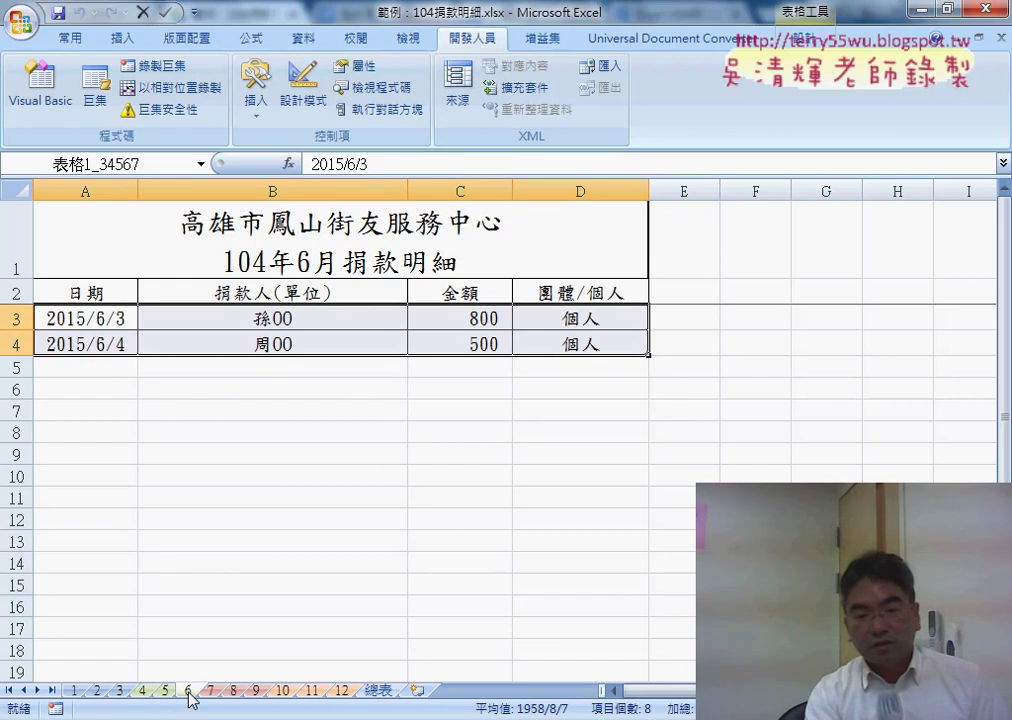
{"action": "left_click", "coordinate": [210, 691]}
{"action": "left_click", "coordinate": [233, 691]}
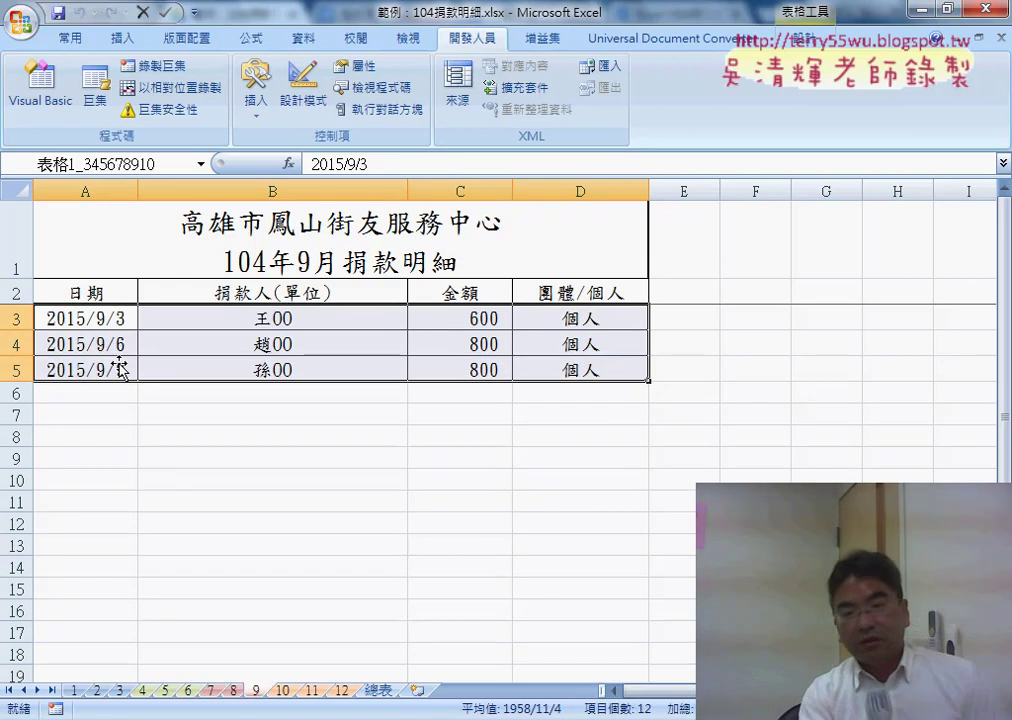
{"action": "left_click_drag", "start_coordinate": [85, 318], "coordinate": [583, 360]}
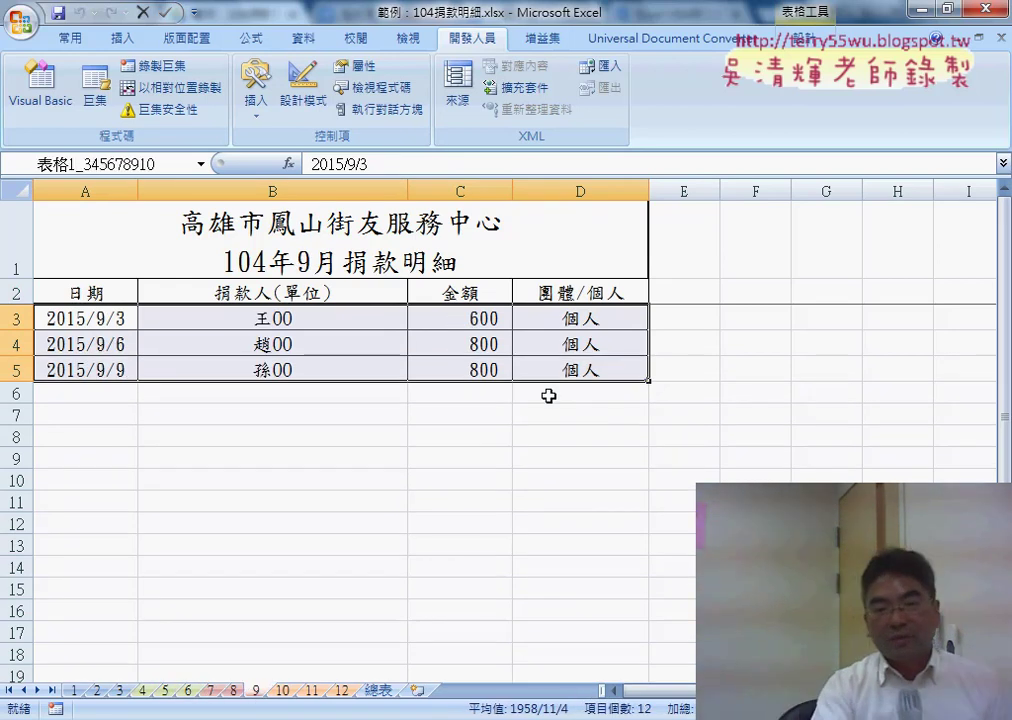
{"action": "left_click", "coordinate": [379, 691]}
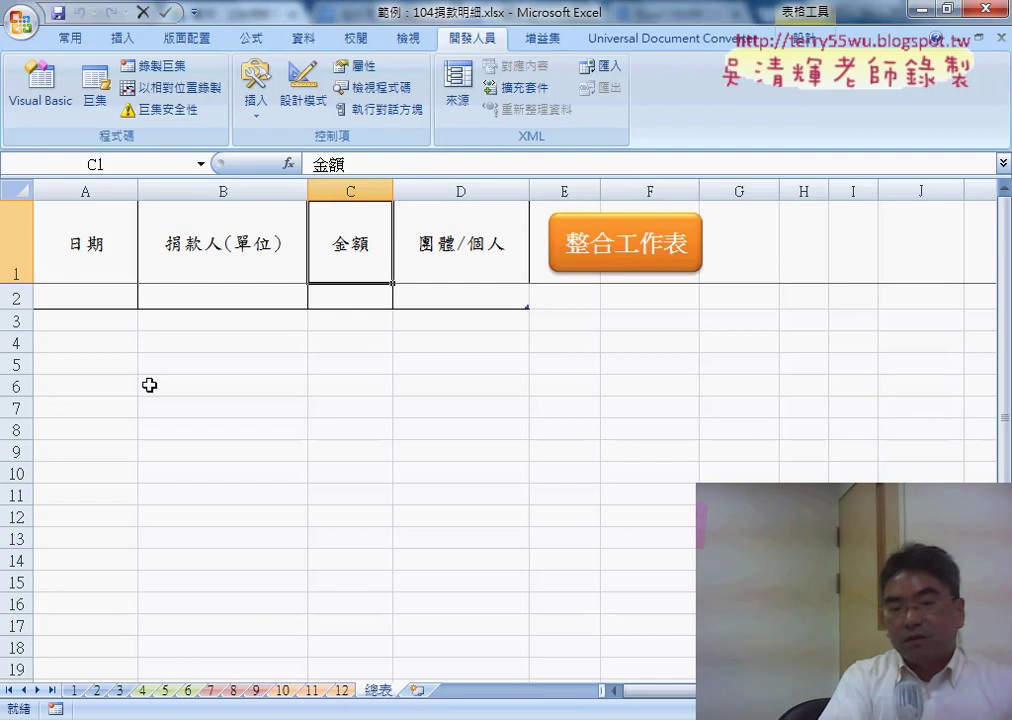
- On sheet 1, select the donation row A3:D3, glance at 總表, and return to sheet 1
{"action": "left_click", "coordinate": [76, 690]}
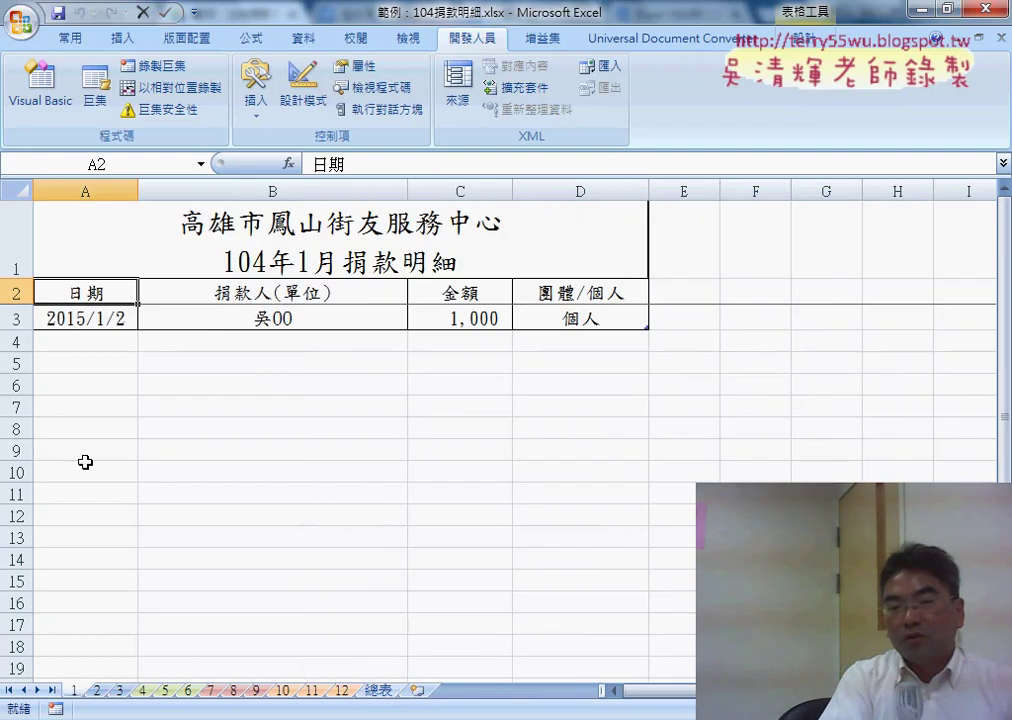
{"action": "left_click_drag", "start_coordinate": [81, 318], "coordinate": [578, 316]}
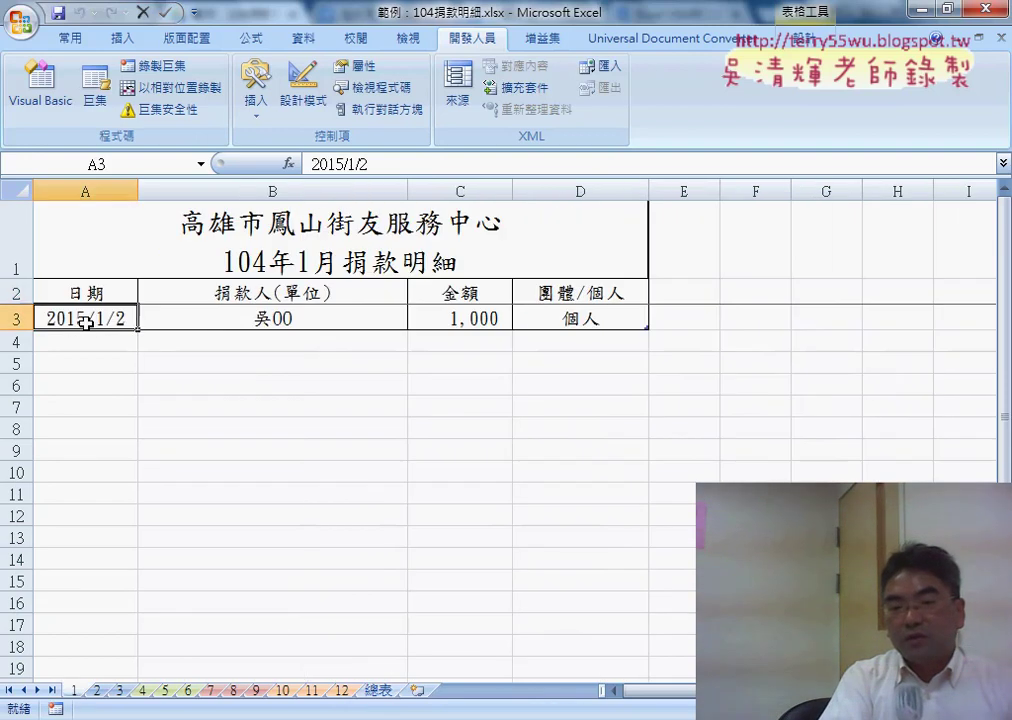
{"action": "left_click", "coordinate": [380, 690]}
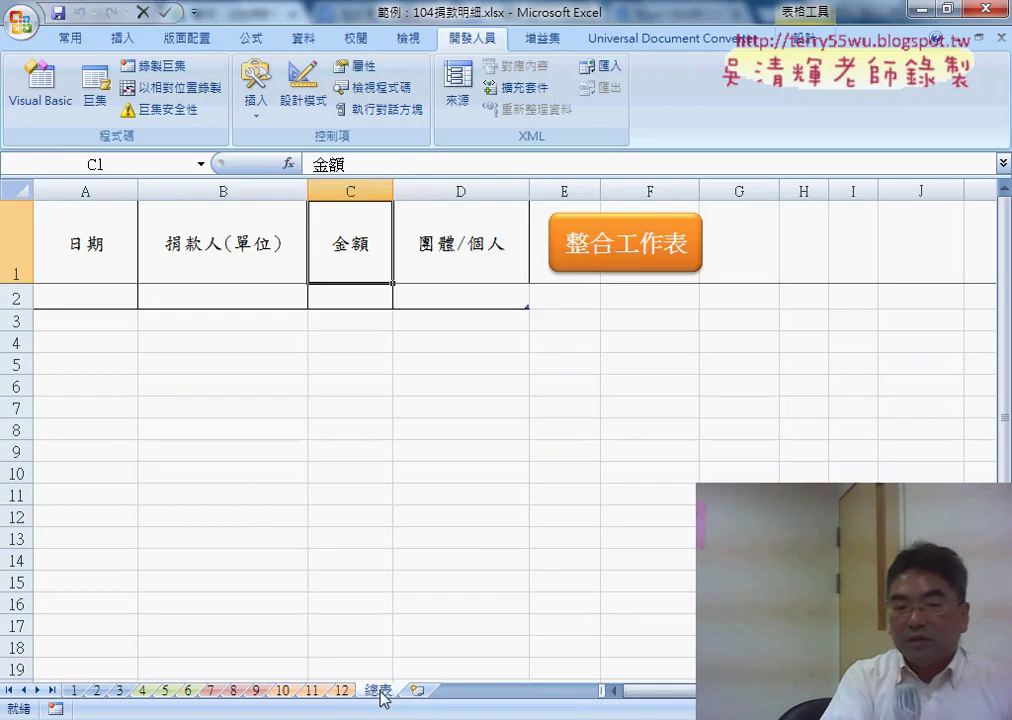
{"action": "left_click", "coordinate": [76, 690]}
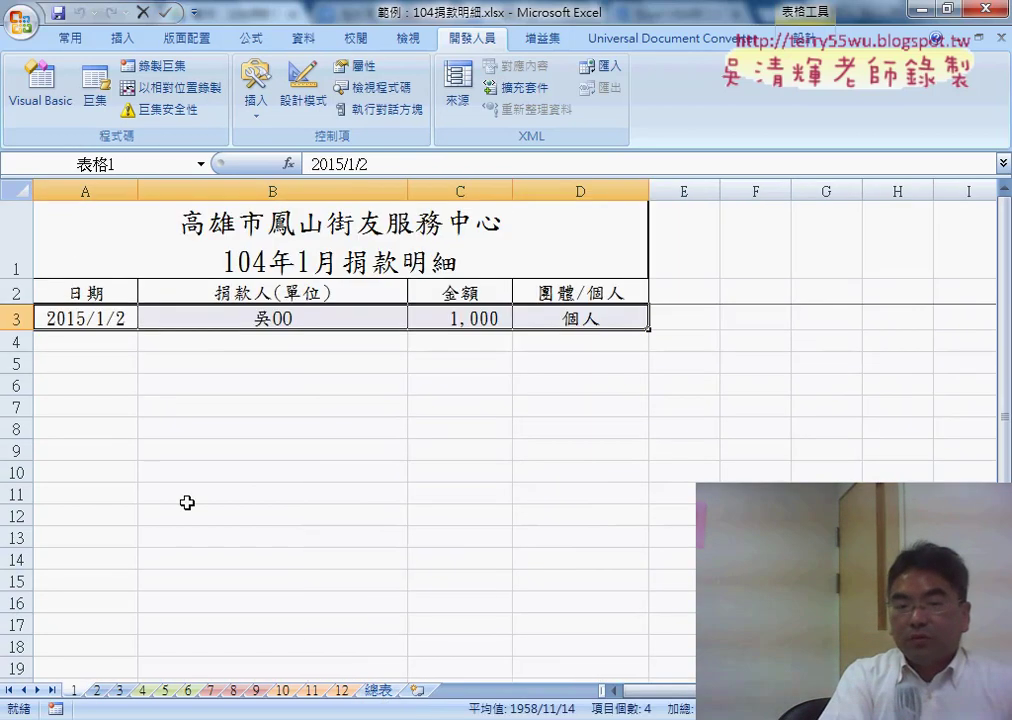
- Select A3 and extend the selection across to column D and down to the last row
{"action": "left_click", "coordinate": [106, 318]}
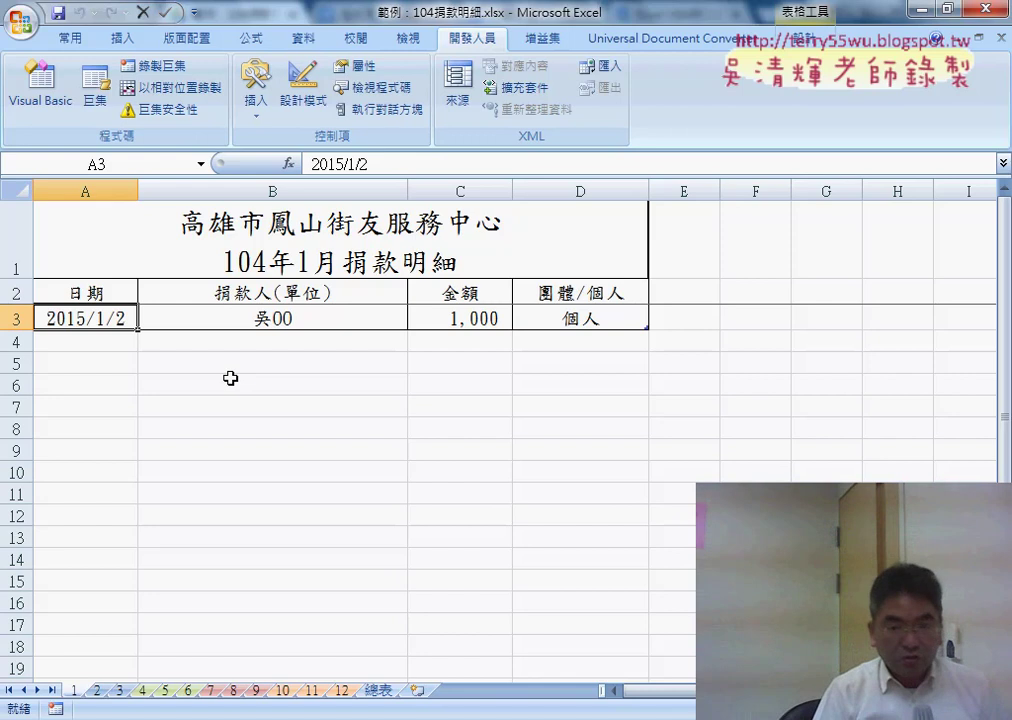
{"action": "key", "text": "ctrl+shift+Right"}
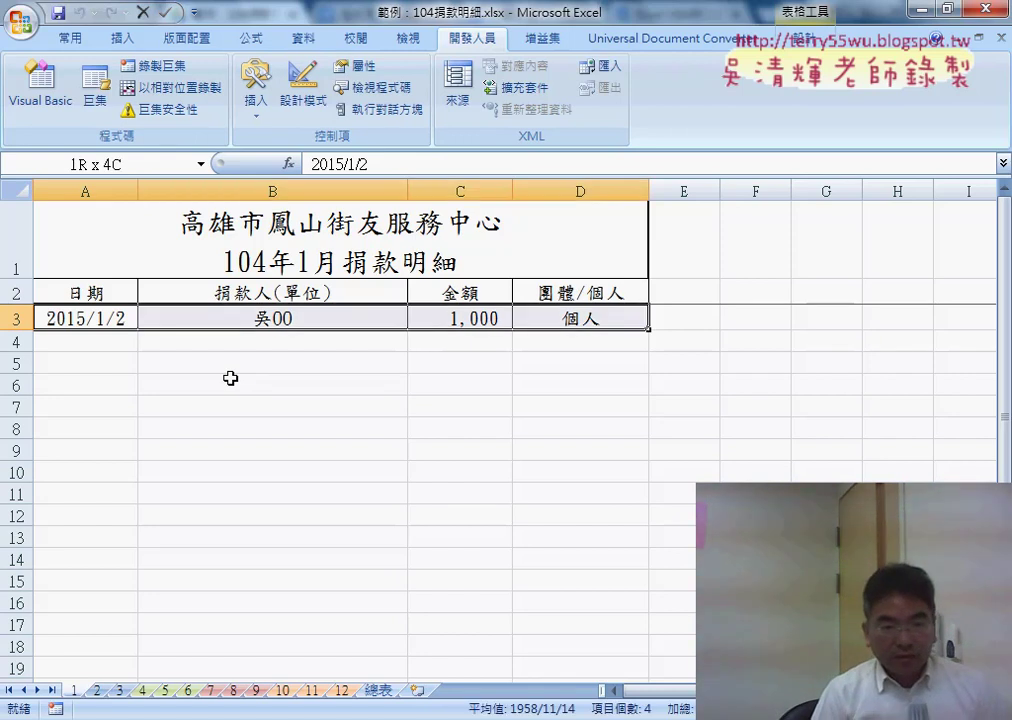
{"action": "key", "text": "ctrl+shift+Down"}
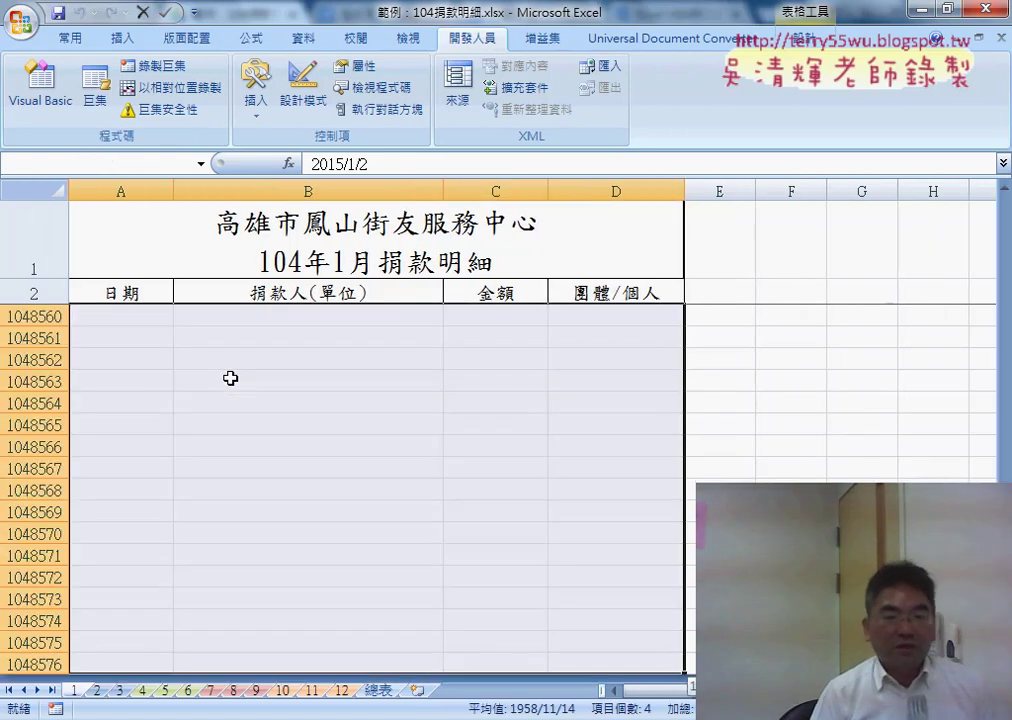
{"action": "key", "text": "ctrl+shift+Up"}
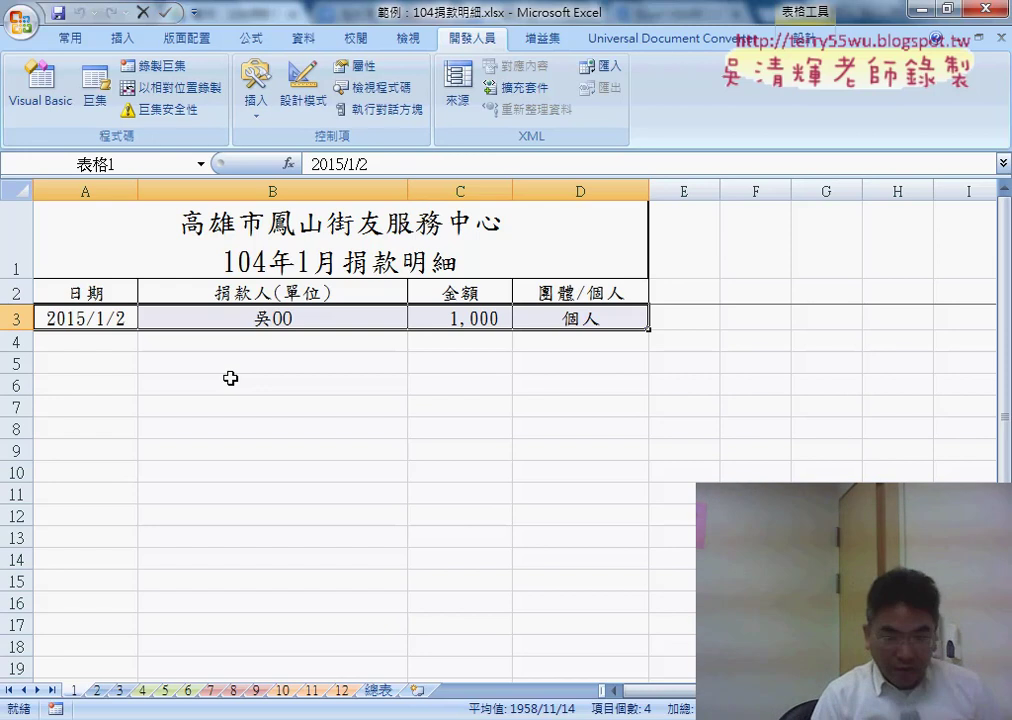
{"action": "key", "text": "ctrl+shift+Down"}
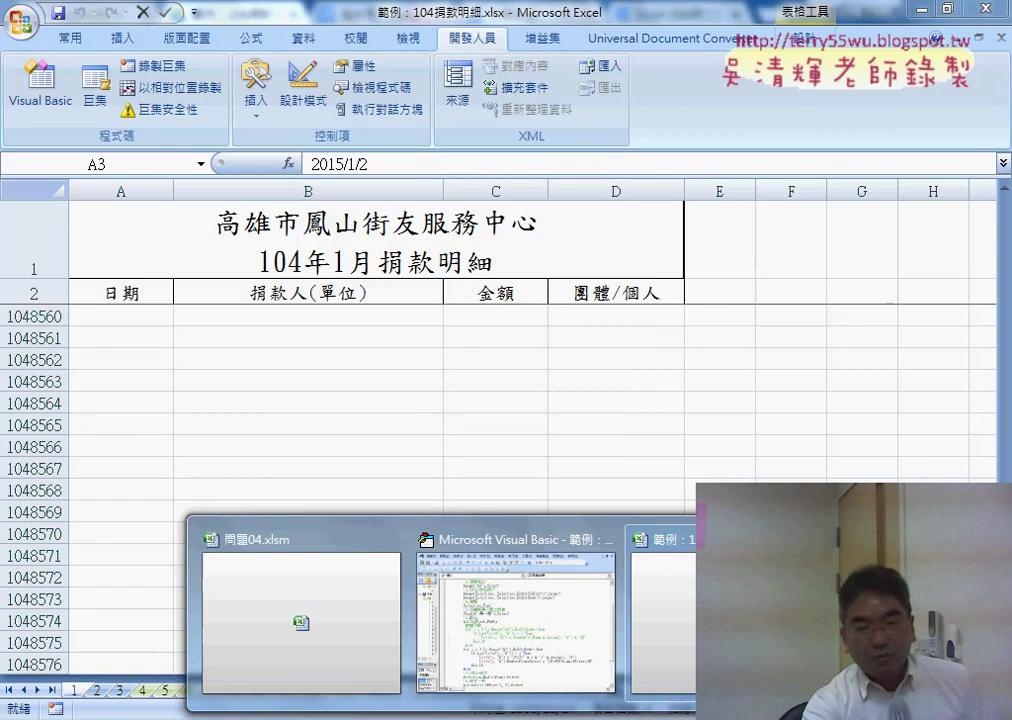
{"action": "left_click", "coordinate": [533, 634]}
{"action": "scroll", "coordinate": [571, 340], "scroll_direction": "up", "scroll_amount": 2}
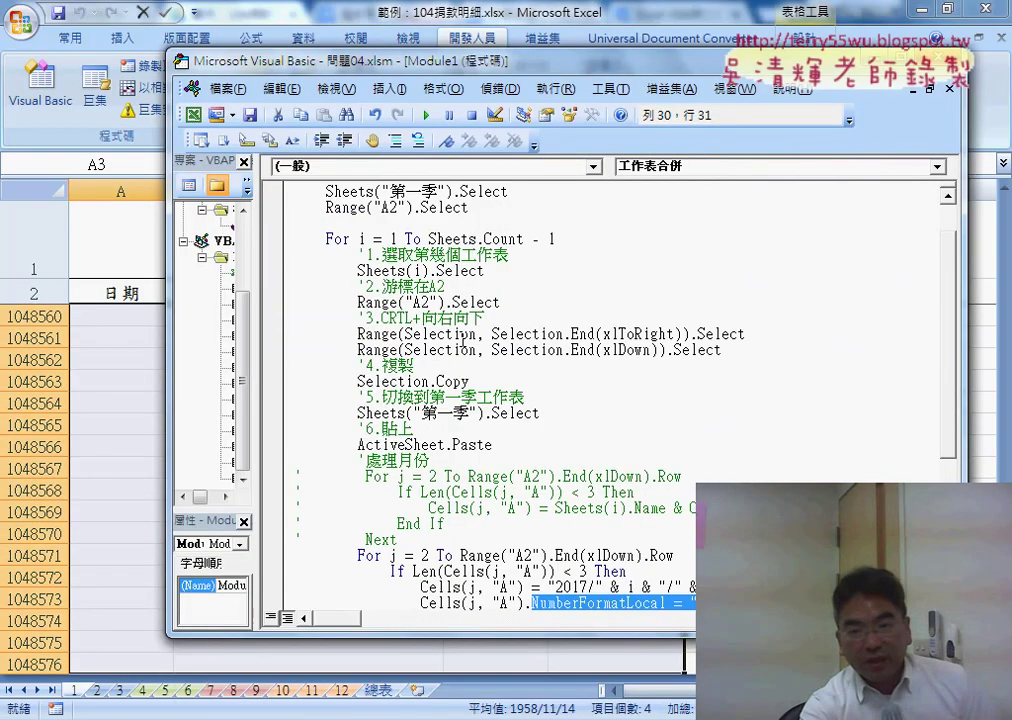
{"action": "mouse_move", "coordinate": [358, 334]}
{"action": "left_mouse_down"}
{"action": "mouse_move", "coordinate": [750, 334]}
{"action": "mouse_move", "coordinate": [282, 355]}
{"action": "left_mouse_up"}
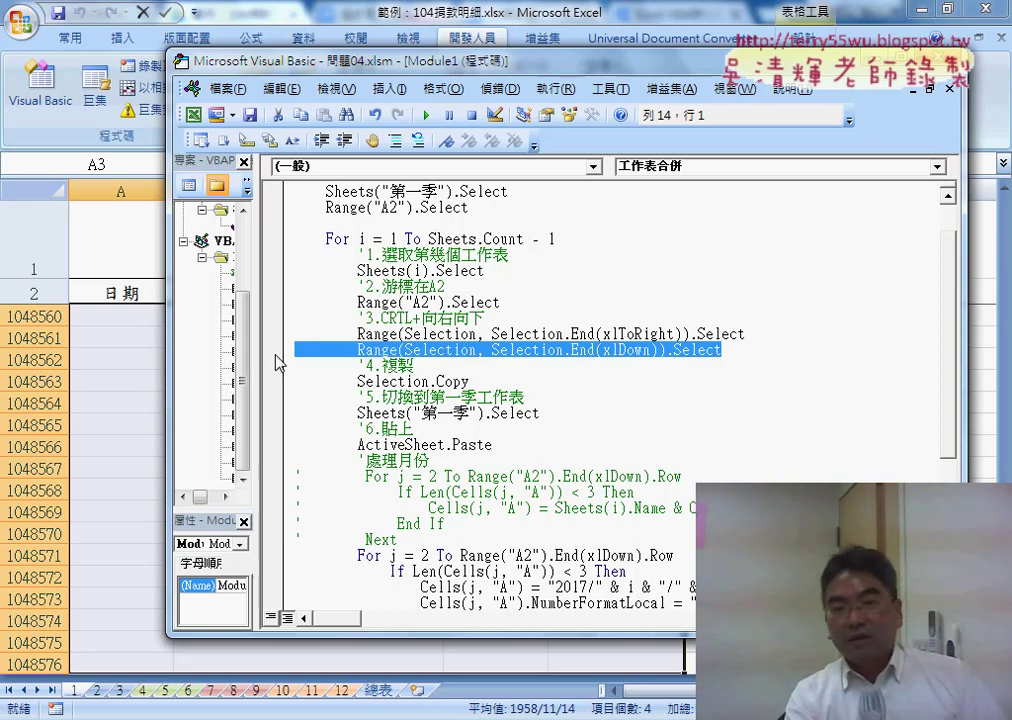
{"action": "left_click", "coordinate": [430, 14]}
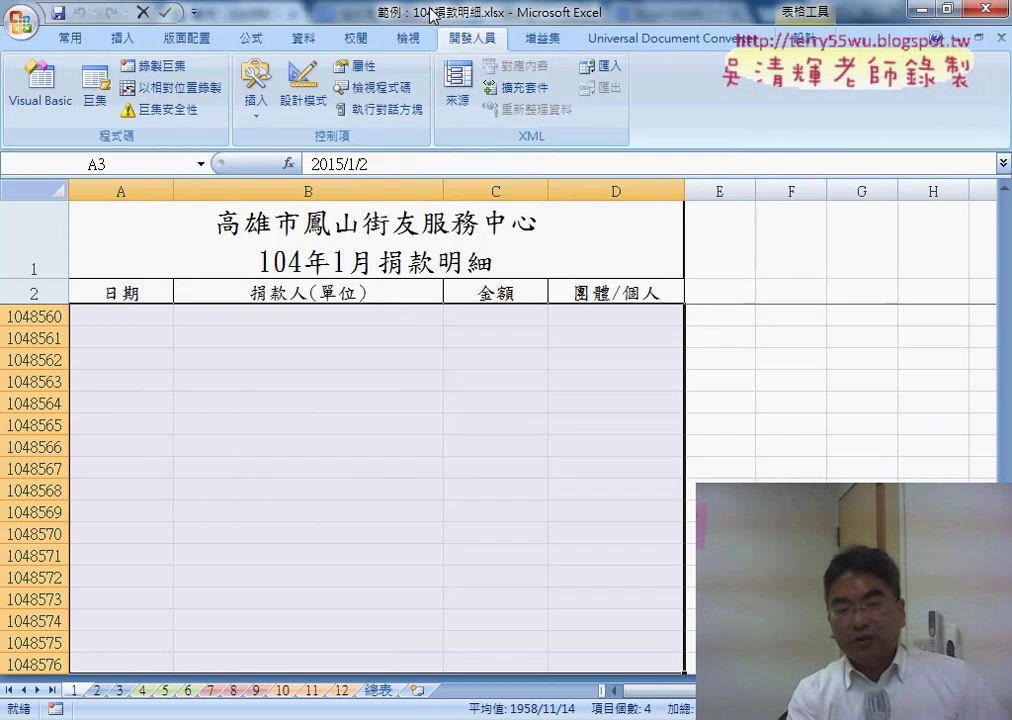
{"action": "left_click", "coordinate": [376, 691]}
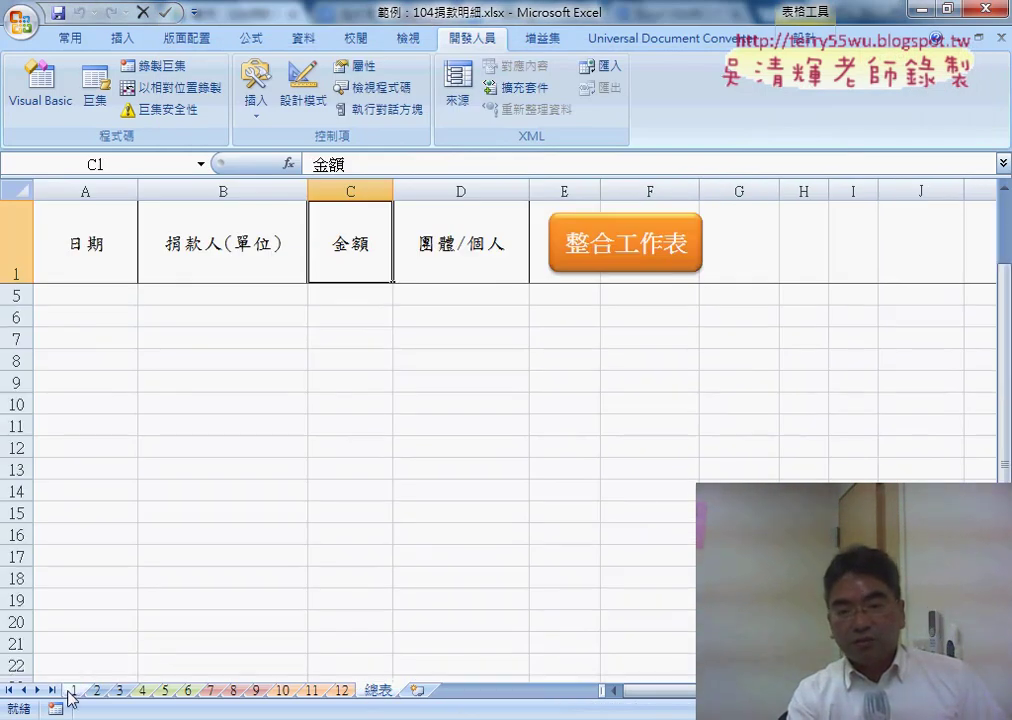
{"action": "left_click", "coordinate": [72, 690]}
{"action": "scroll", "coordinate": [140, 598], "scroll_direction": "up", "scroll_amount": 2}
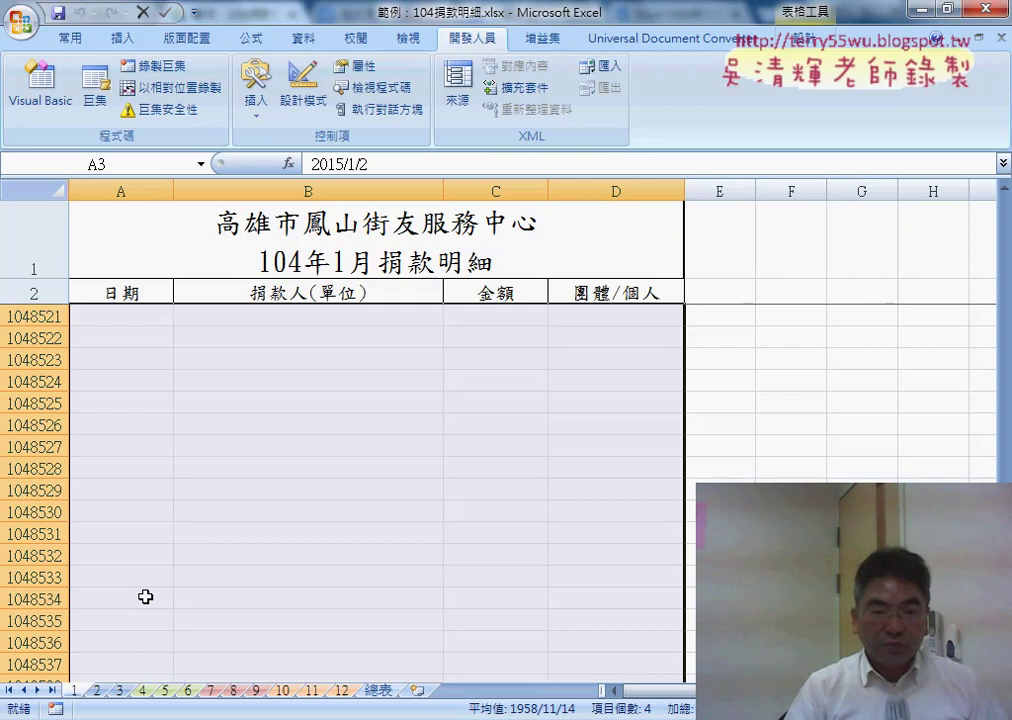
{"action": "key", "text": "Up"}
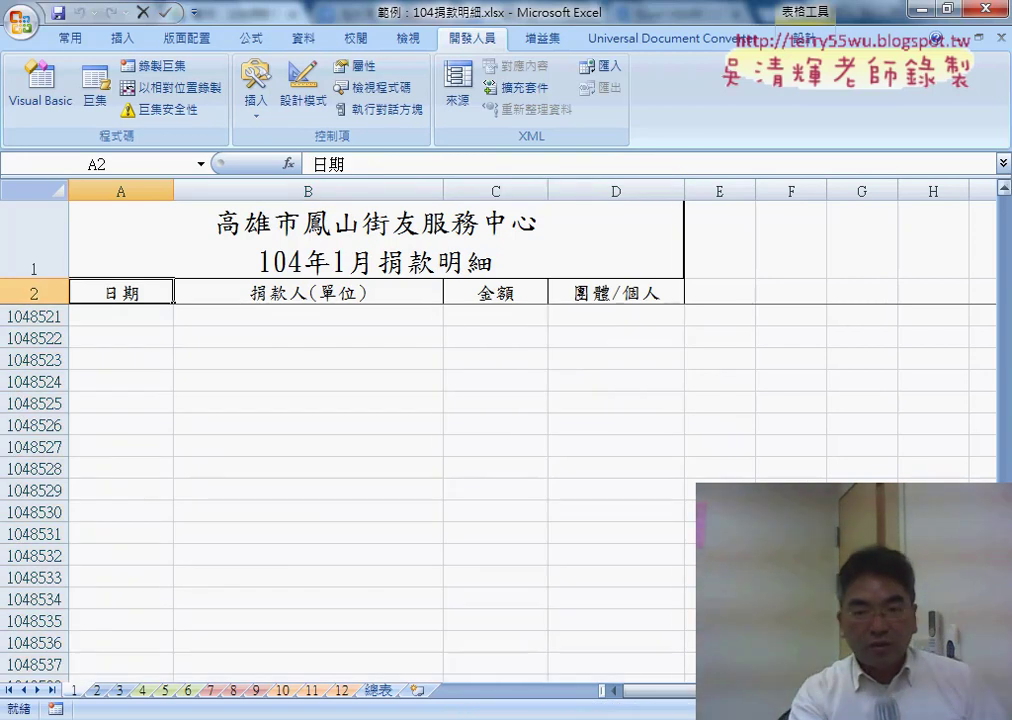
{"action": "left_click_drag", "start_coordinate": [1003, 670], "coordinate": [1006, 200]}
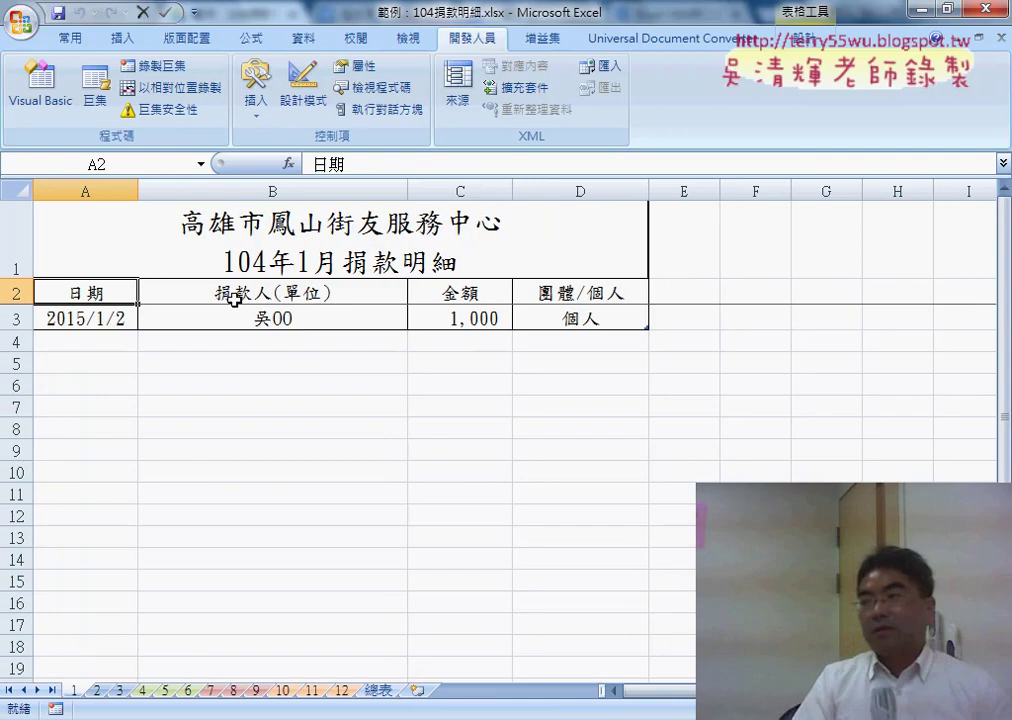
{"action": "left_click", "coordinate": [90, 318]}
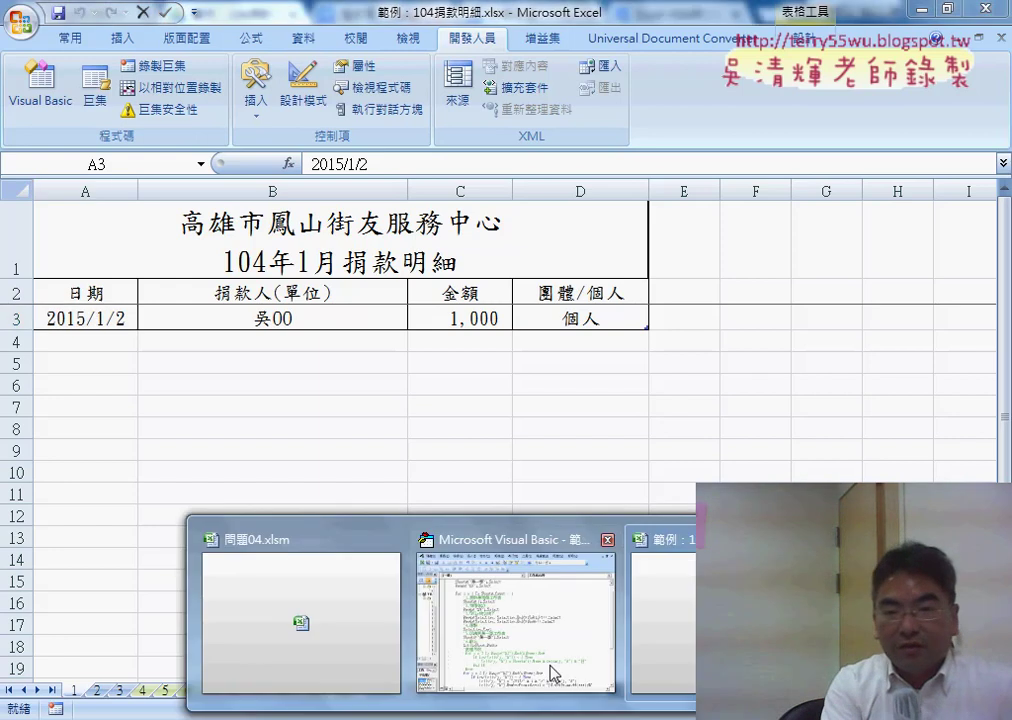
{"action": "left_click", "coordinate": [612, 670]}
{"action": "scroll", "coordinate": [514, 543], "scroll_direction": "up", "scroll_amount": 1}
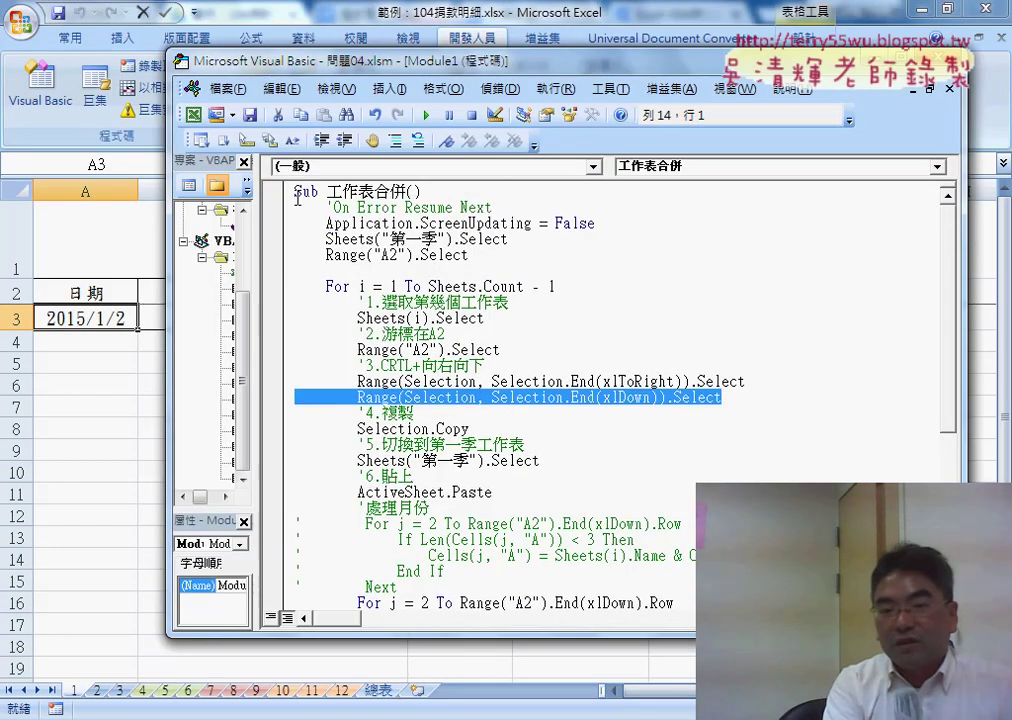
{"action": "mouse_move", "coordinate": [297, 196]}
{"action": "left_mouse_down"}
{"action": "mouse_move", "coordinate": [410, 527]}
{"action": "mouse_move", "coordinate": [397, 600]}
{"action": "left_mouse_up"}
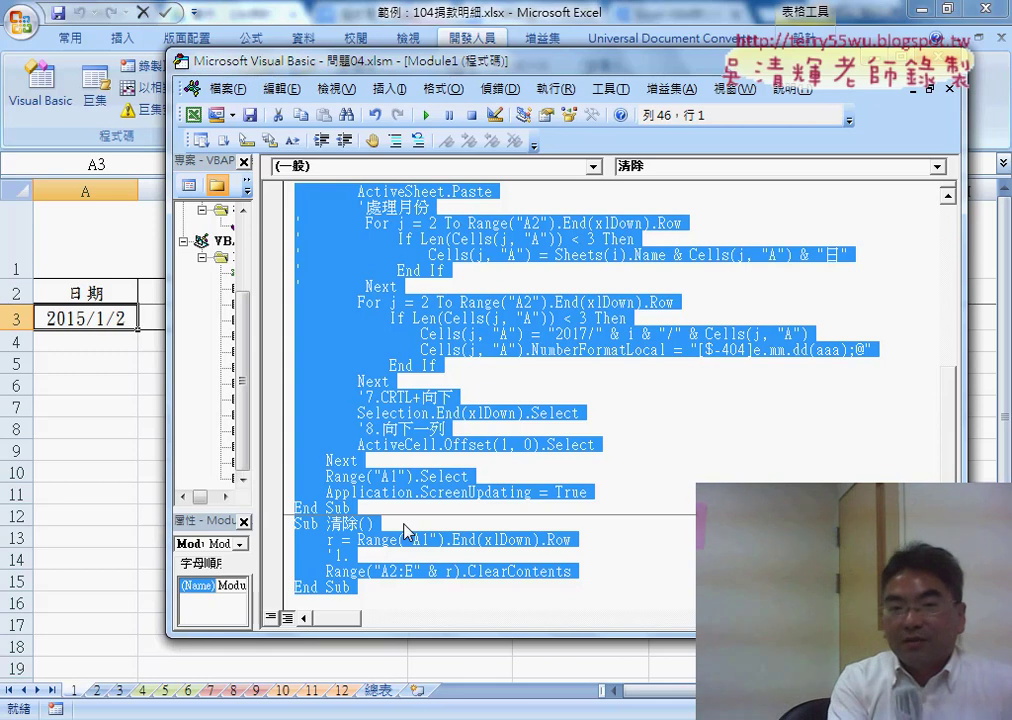
{"action": "scroll", "coordinate": [410, 500], "scroll_direction": "up", "scroll_amount": 4}
{"action": "scroll", "coordinate": [400, 400], "scroll_direction": "up", "scroll_amount": 2}
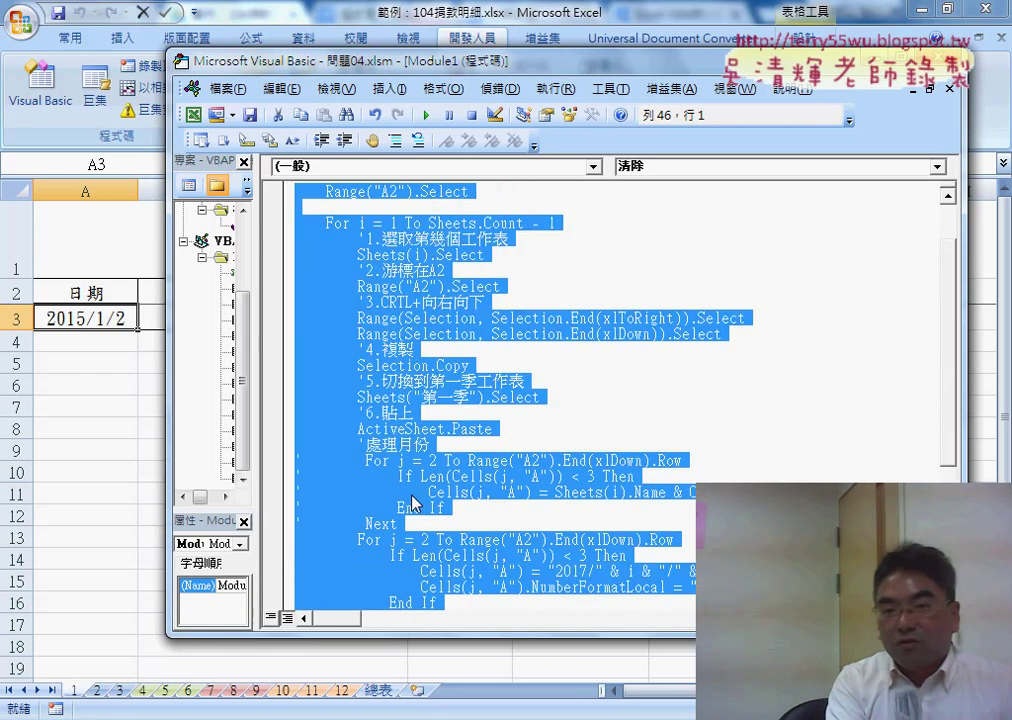
{"action": "left_click", "coordinate": [395, 320]}
{"action": "left_click_drag", "start_coordinate": [360, 301], "coordinate": [765, 333]}
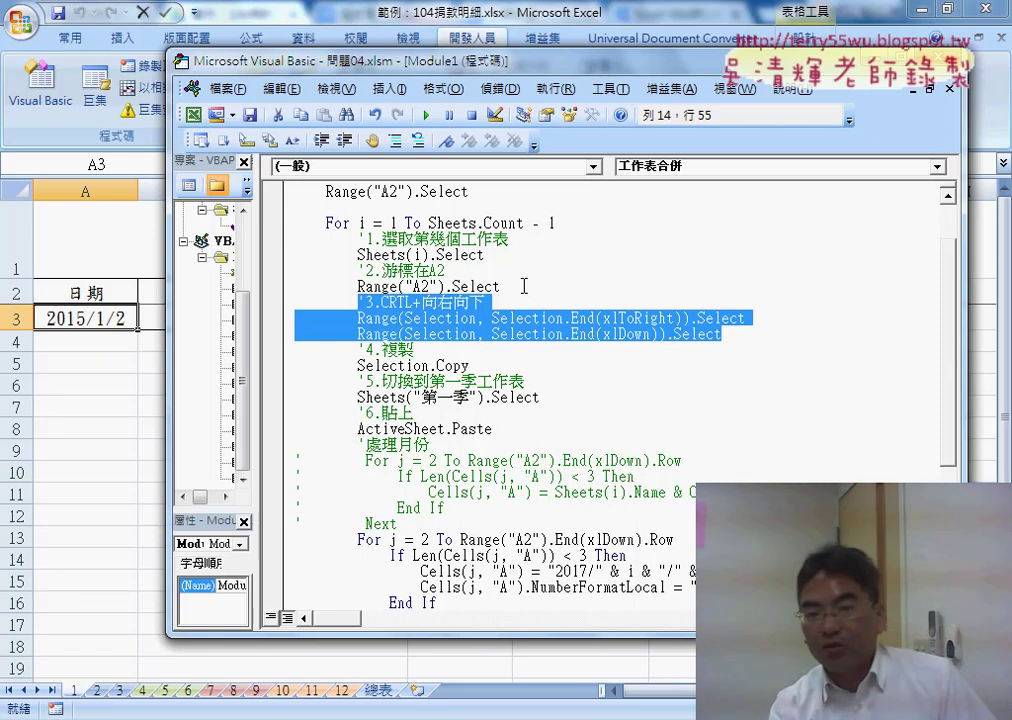
{"action": "left_click", "coordinate": [87, 362]}
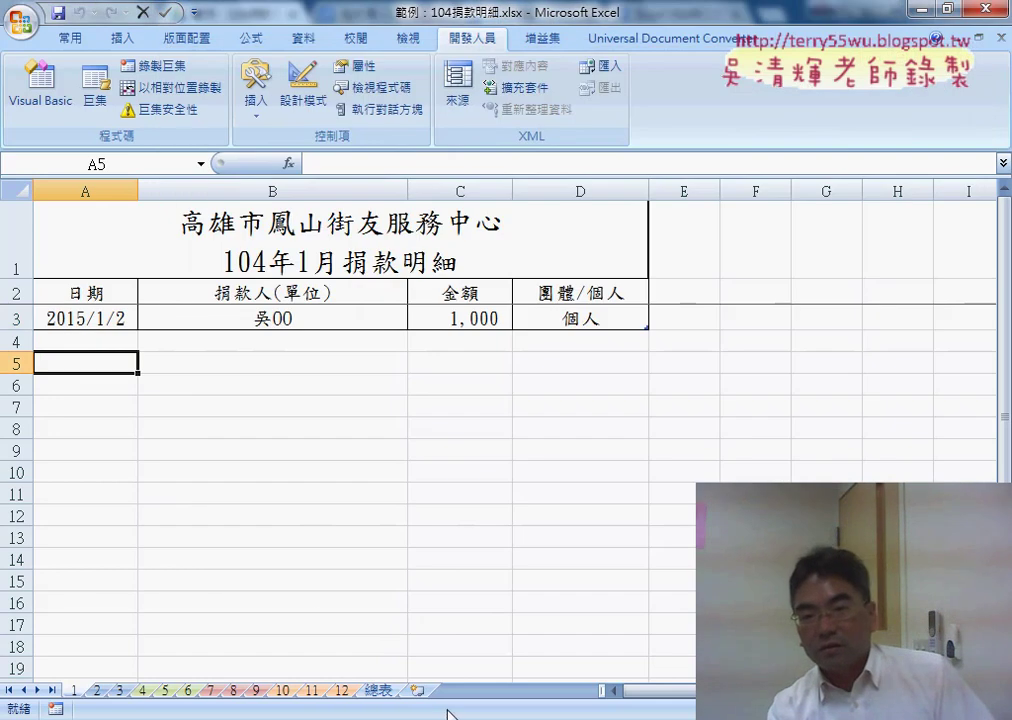
- On the 總表 sheet, open and close 格式化圖案 for the 整合工作表 button, then deselect it
{"action": "left_click", "coordinate": [378, 690]}
{"action": "right_click", "coordinate": [610, 250]}
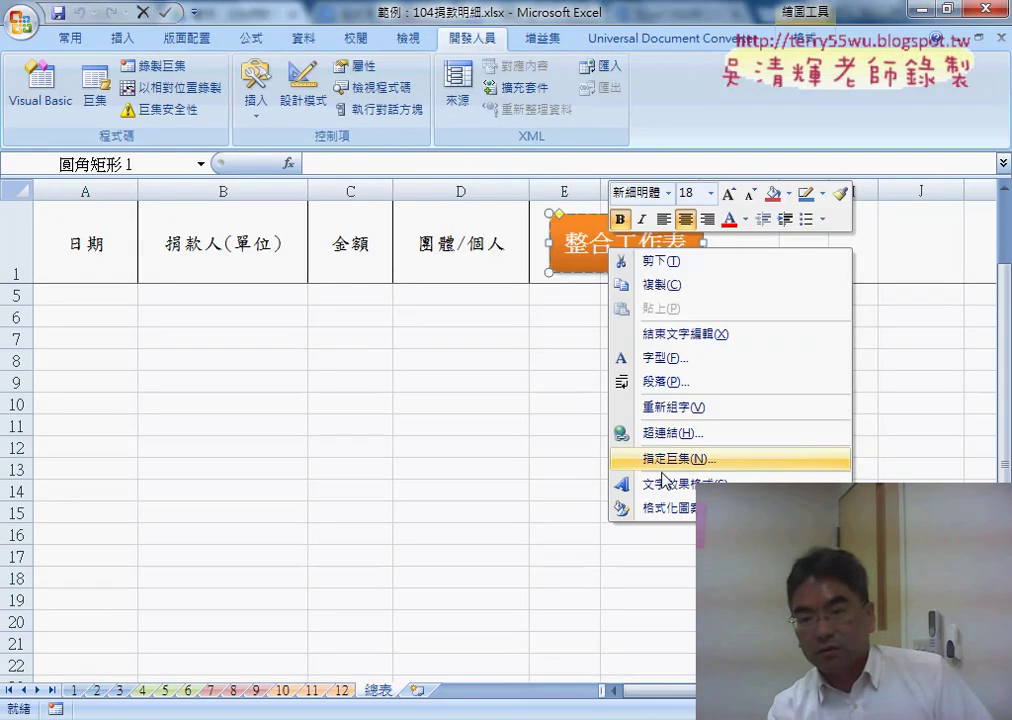
{"action": "left_click", "coordinate": [670, 508]}
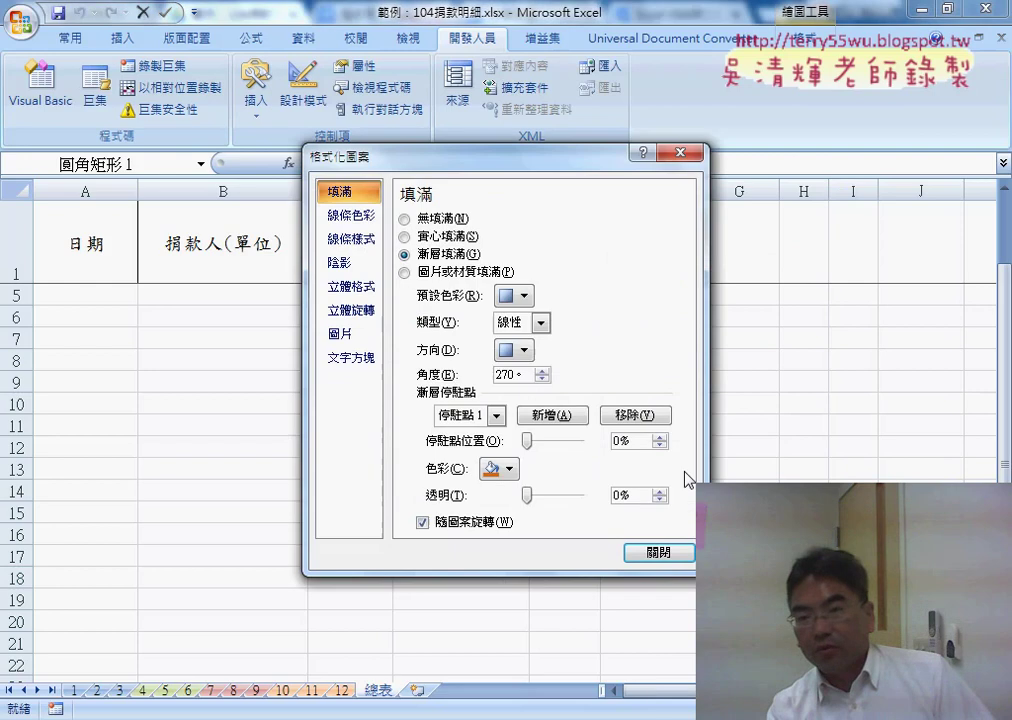
{"action": "left_click", "coordinate": [678, 155]}
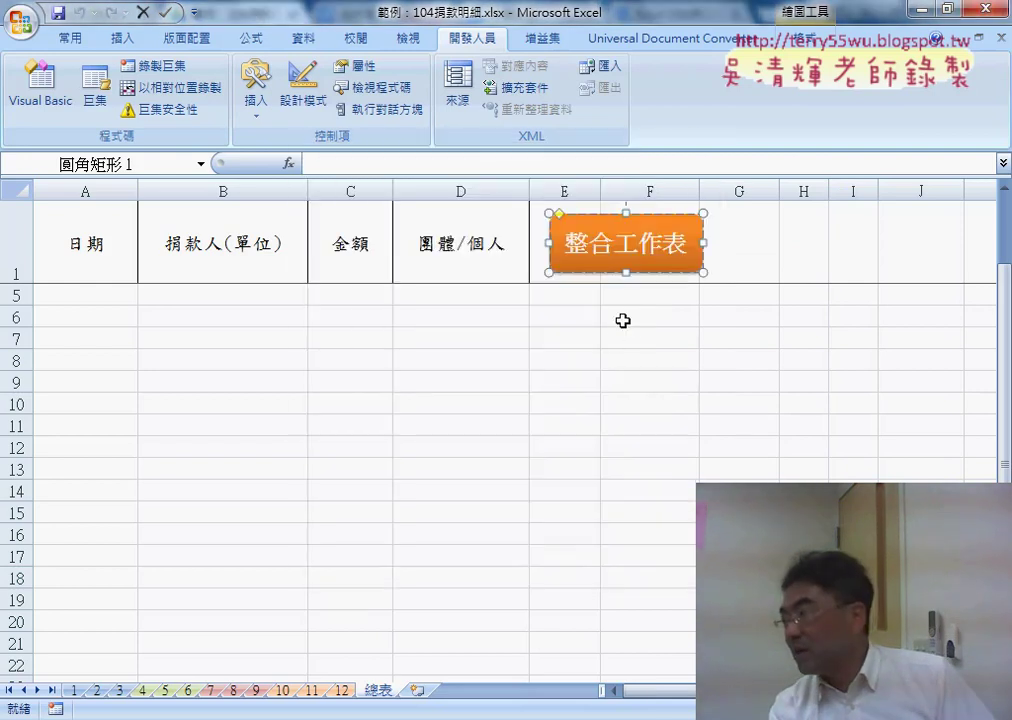
{"action": "left_click", "coordinate": [620, 345]}
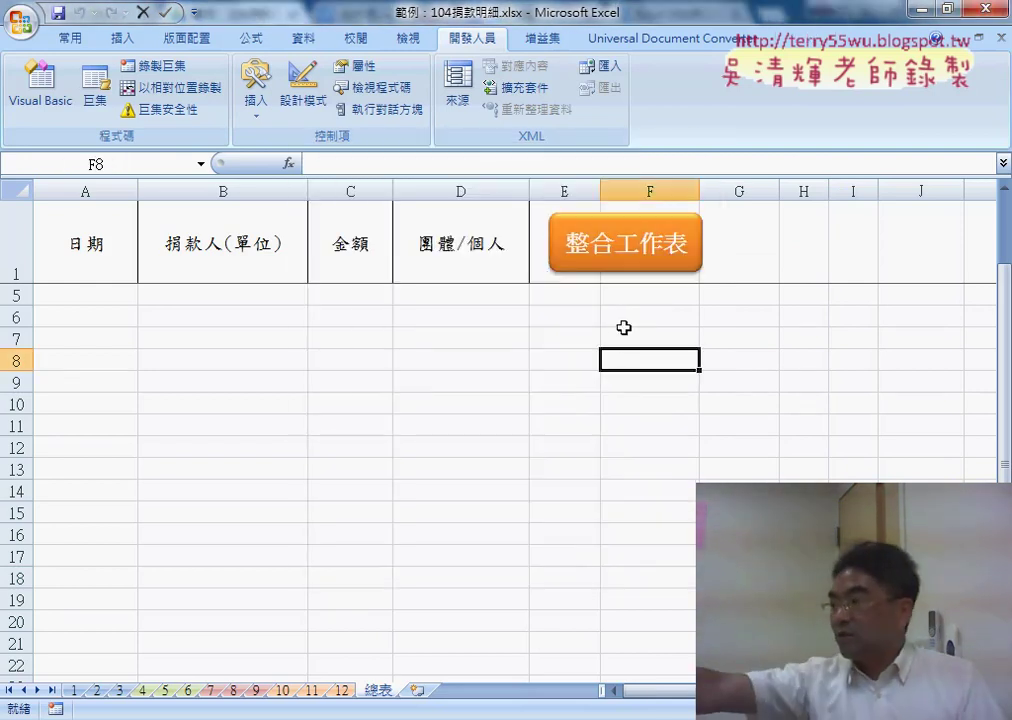